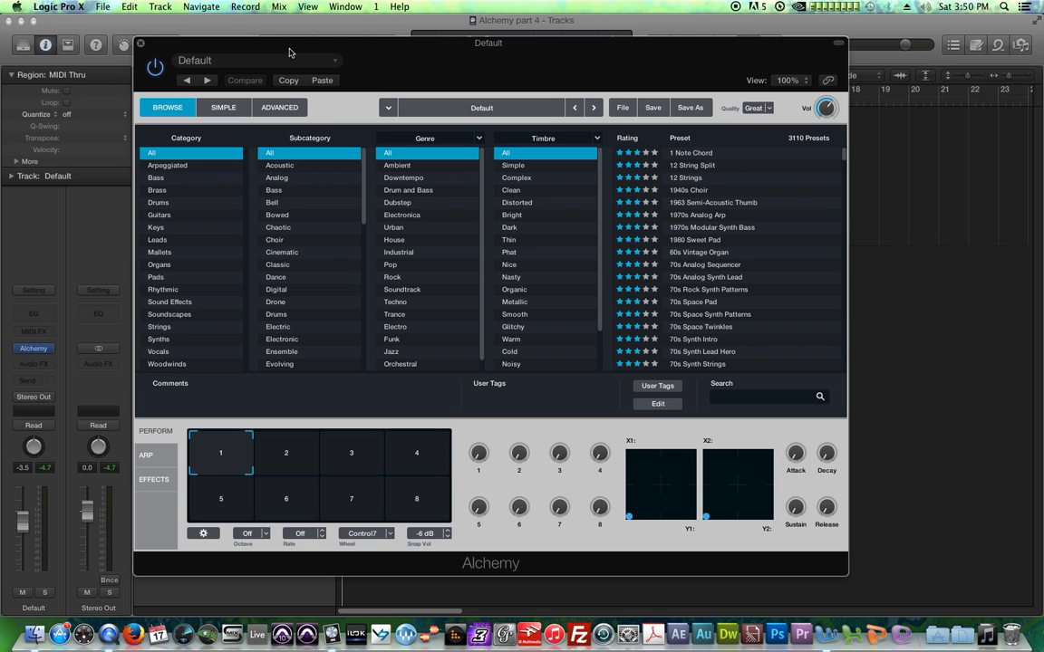
Step: Switch Alchemy to the Advanced page and display the MSEG envelope editor
{"action": "left_click", "coordinate": [280, 107]}
{"action": "left_click", "coordinate": [480, 282]}
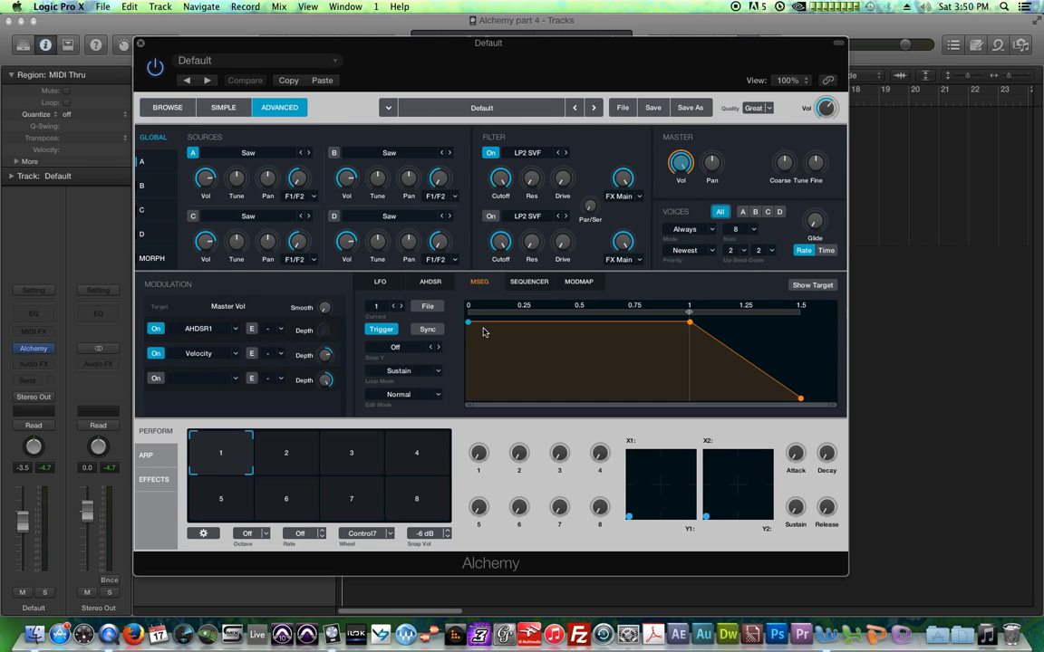
Step: After viewing the Mod Map and AHDSR, carve a sharp dip into the MSEG envelope
{"action": "left_click", "coordinate": [573, 284]}
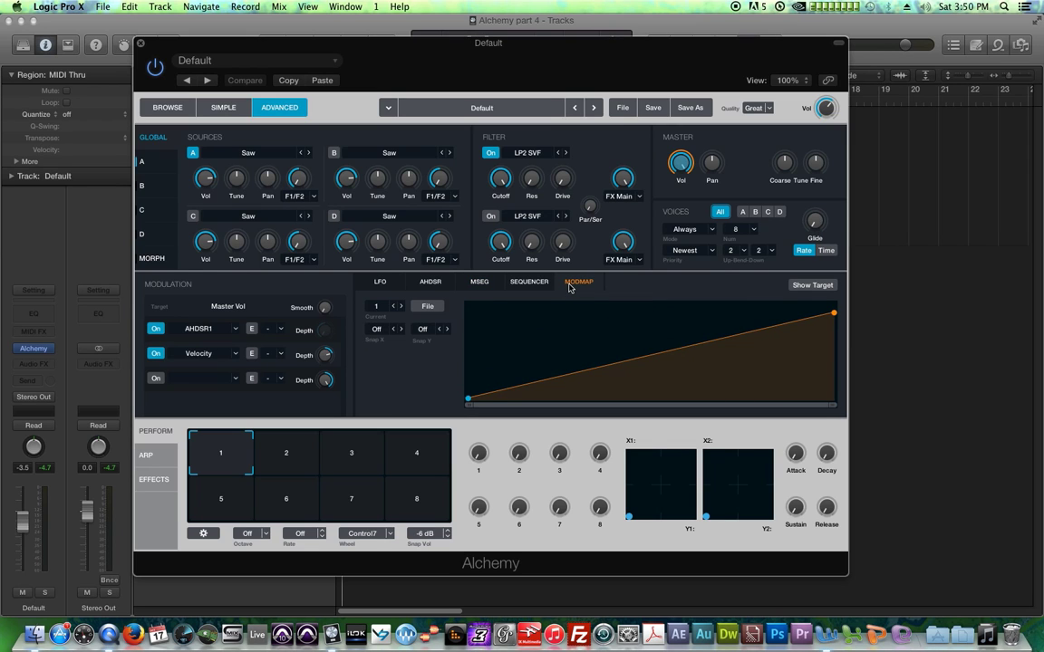
{"action": "left_click", "coordinate": [486, 283]}
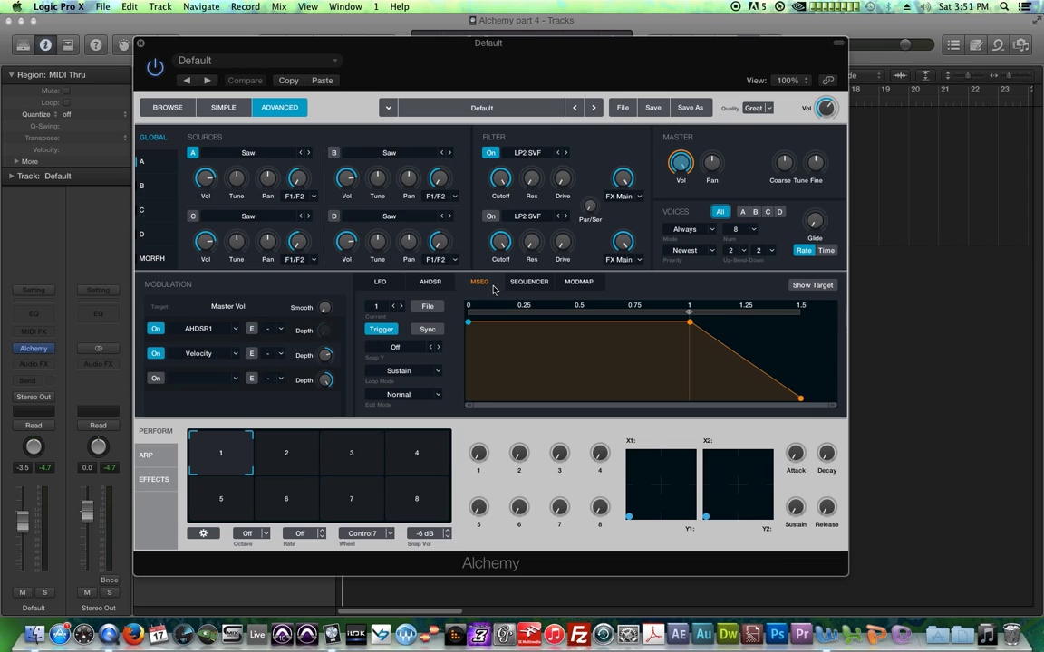
{"action": "left_click", "coordinate": [442, 284]}
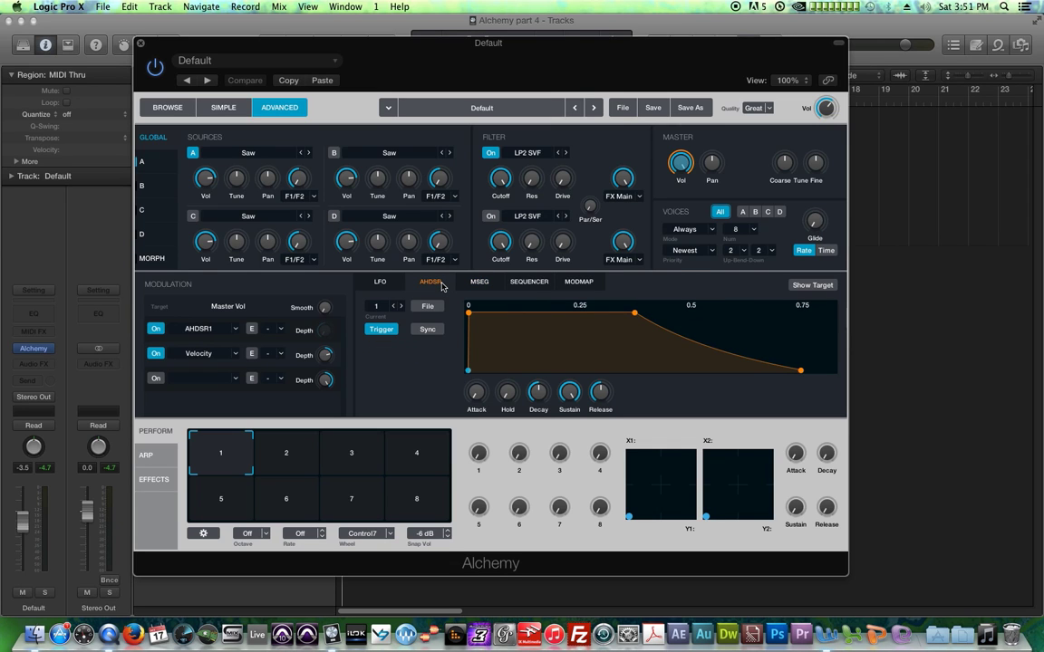
{"action": "left_click", "coordinate": [478, 282]}
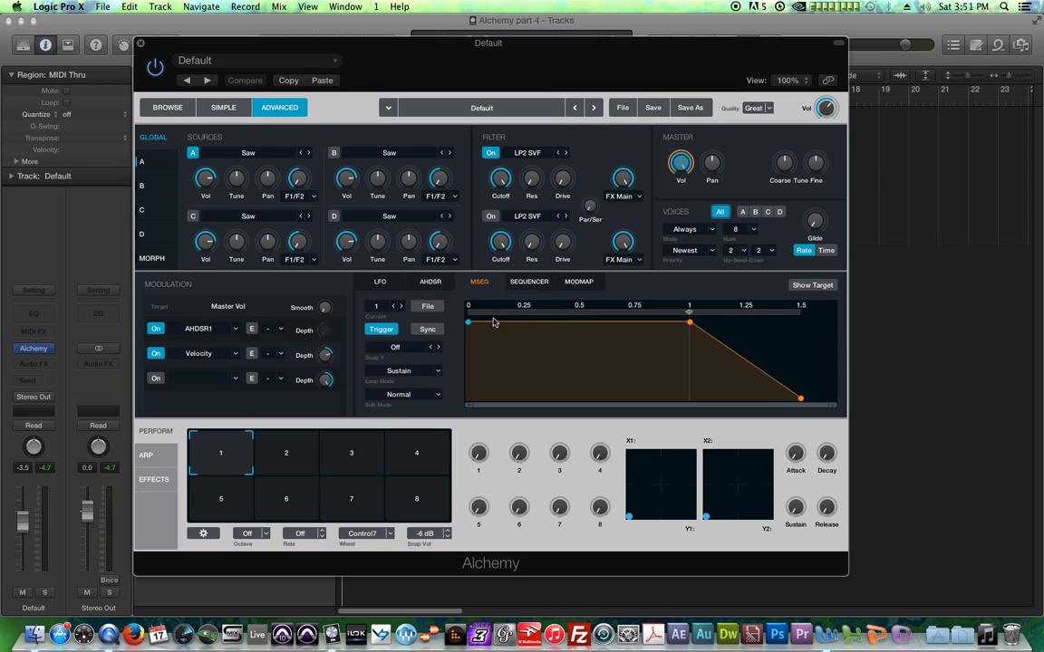
{"action": "mouse_move", "coordinate": [524, 325]}
{"action": "left_mouse_down"}
{"action": "mouse_move", "coordinate": [582, 348]}
{"action": "mouse_move", "coordinate": [677, 357]}
{"action": "mouse_move", "coordinate": [688, 348]}
{"action": "mouse_move", "coordinate": [554, 335]}
{"action": "left_mouse_up"}
{"action": "left_click", "coordinate": [517, 375]}
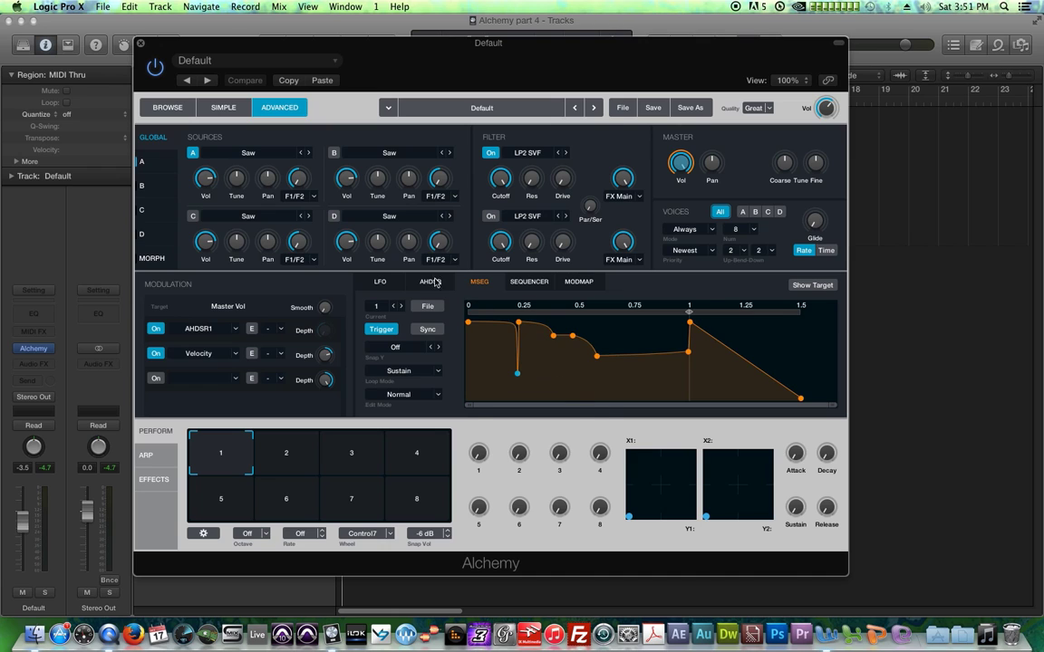
Step: Give the AHDSR envelope a longer attack, 0.12 s hold and 81.5% sustain
{"action": "left_click", "coordinate": [432, 282]}
{"action": "left_click_drag", "start_coordinate": [477, 392], "coordinate": [477, 377]}
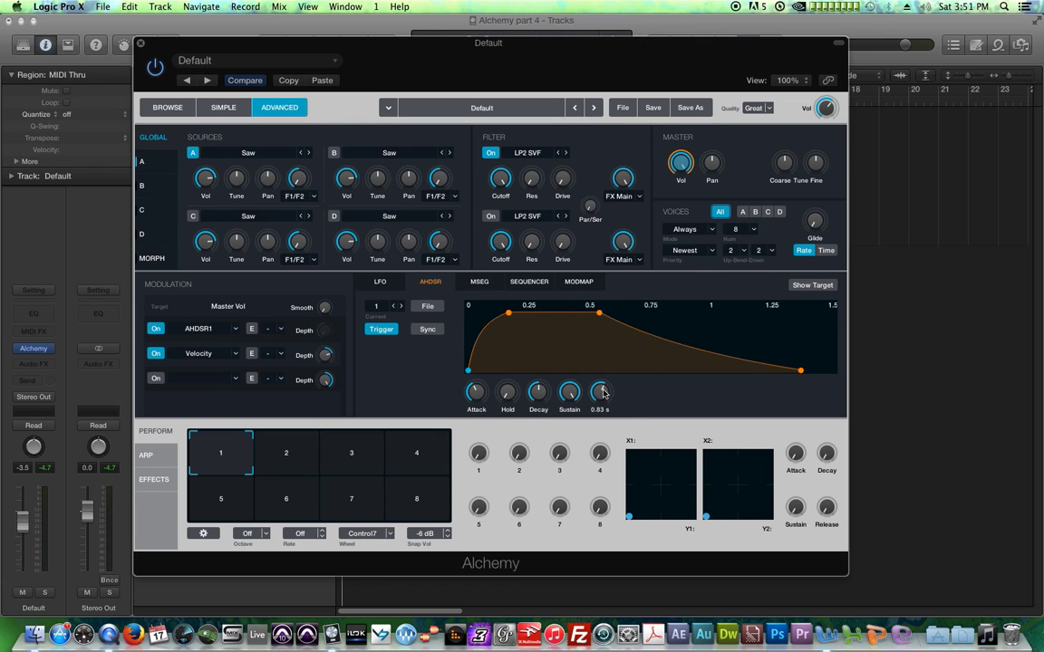
{"action": "mouse_move", "coordinate": [512, 392]}
{"action": "left_click_drag", "start_coordinate": [512, 391], "coordinate": [513, 335]}
{"action": "left_click_drag", "start_coordinate": [568, 395], "coordinate": [568, 405]}
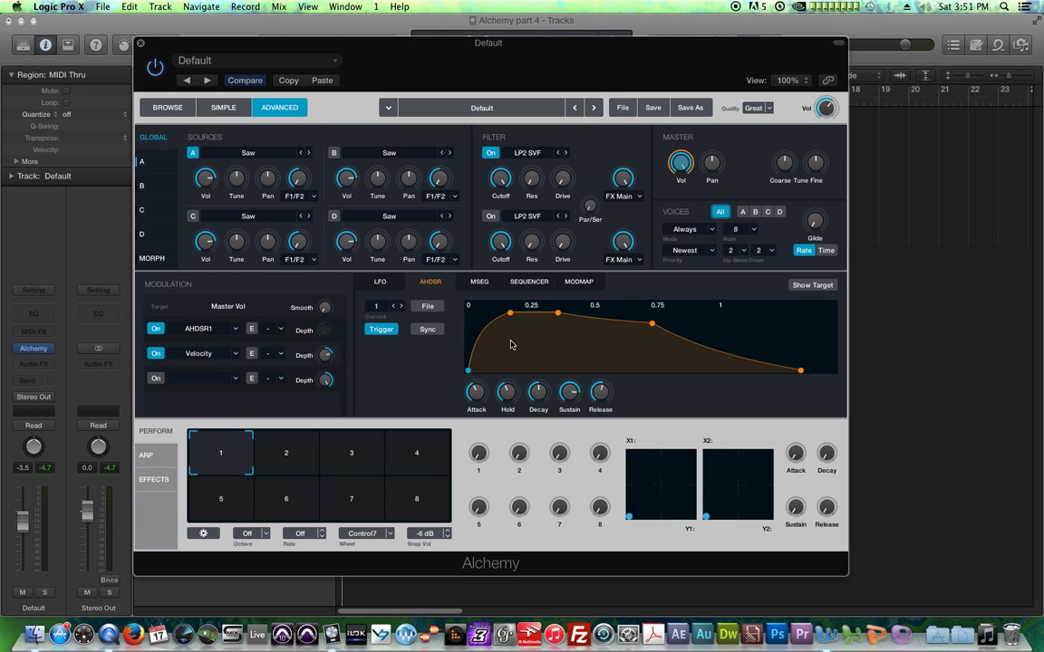
Step: Add seven dipping nodes along the MSEG envelope from start to end
{"action": "left_click", "coordinate": [484, 284]}
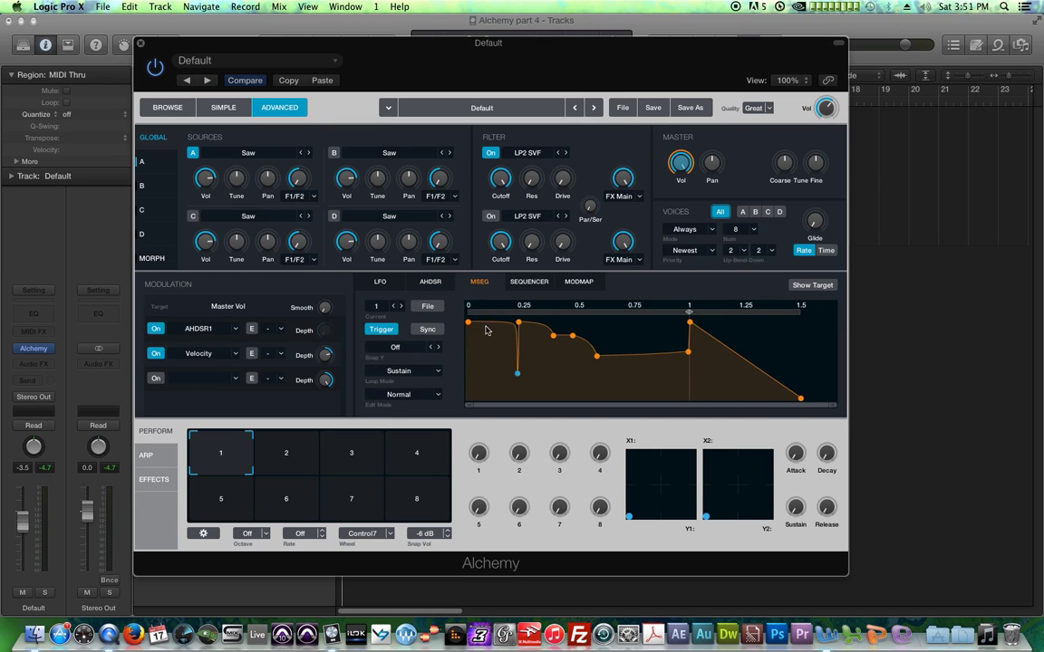
{"action": "left_click", "coordinate": [644, 370]}
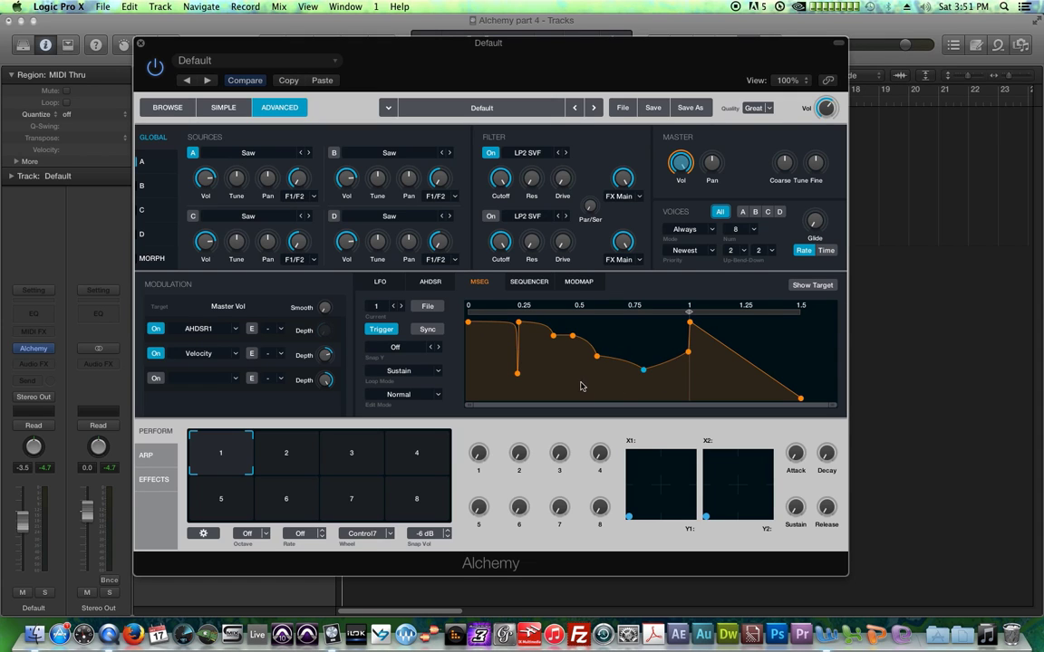
{"action": "left_click", "coordinate": [495, 345]}
{"action": "left_click", "coordinate": [573, 368]}
{"action": "left_click", "coordinate": [634, 374]}
{"action": "left_click", "coordinate": [706, 368]}
{"action": "left_click", "coordinate": [728, 366]}
{"action": "left_click", "coordinate": [786, 386]}
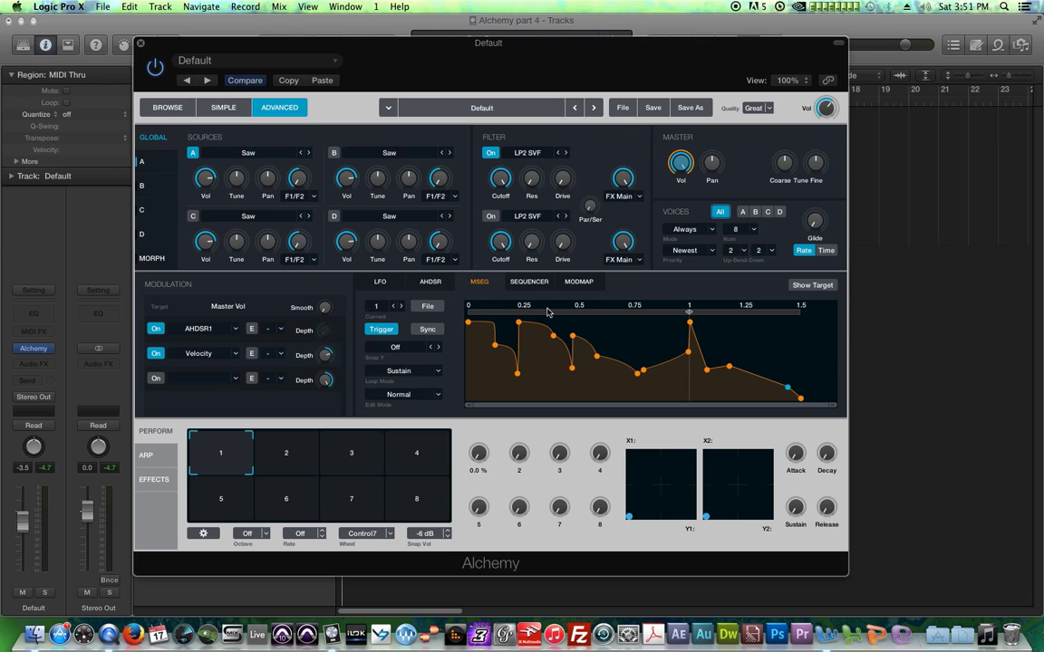
Step: Move the MSEG loop start to 0.75 and sync the envelope to tempo
{"action": "left_click_drag", "start_coordinate": [689, 312], "coordinate": [519, 331]}
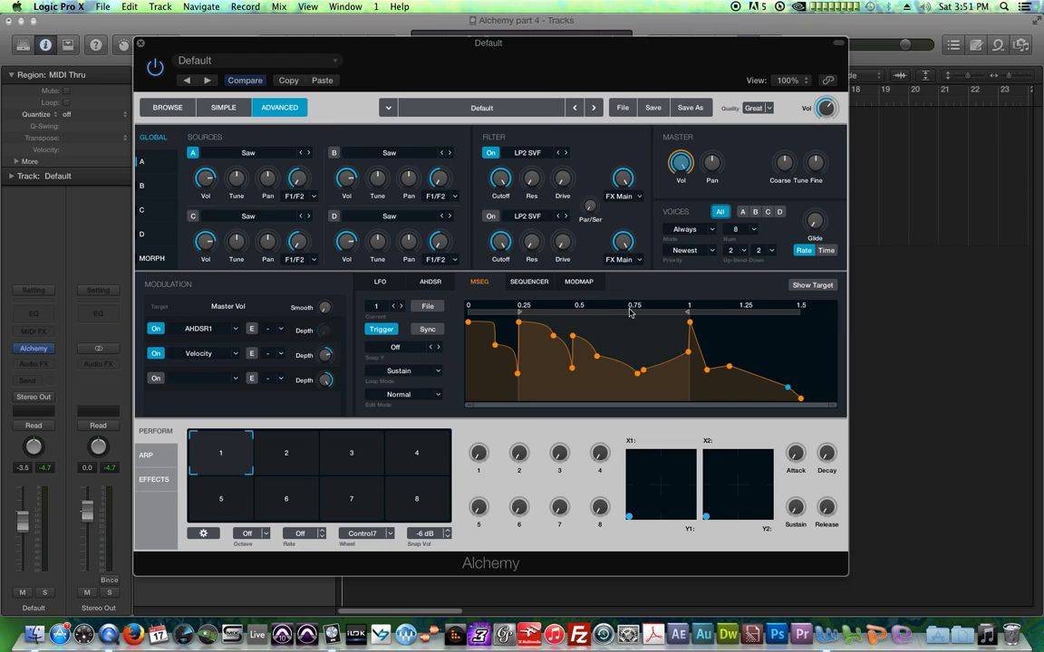
{"action": "mouse_move", "coordinate": [519, 314]}
{"action": "left_mouse_down"}
{"action": "mouse_move", "coordinate": [554, 328]}
{"action": "mouse_move", "coordinate": [552, 337]}
{"action": "left_mouse_up"}
{"action": "left_click", "coordinate": [428, 283]}
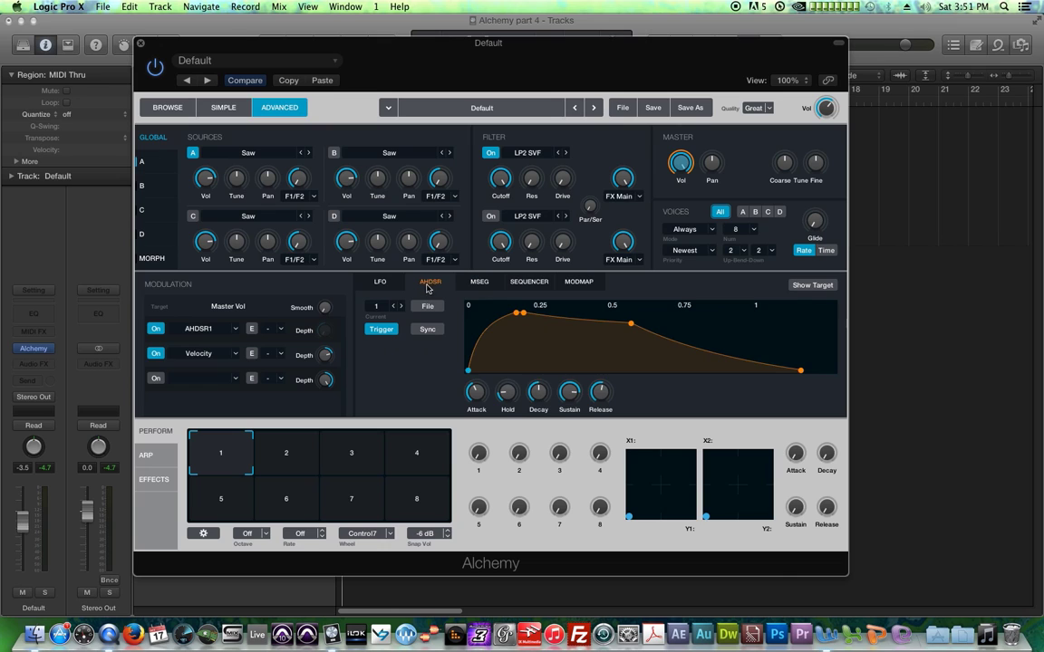
{"action": "left_click", "coordinate": [472, 282]}
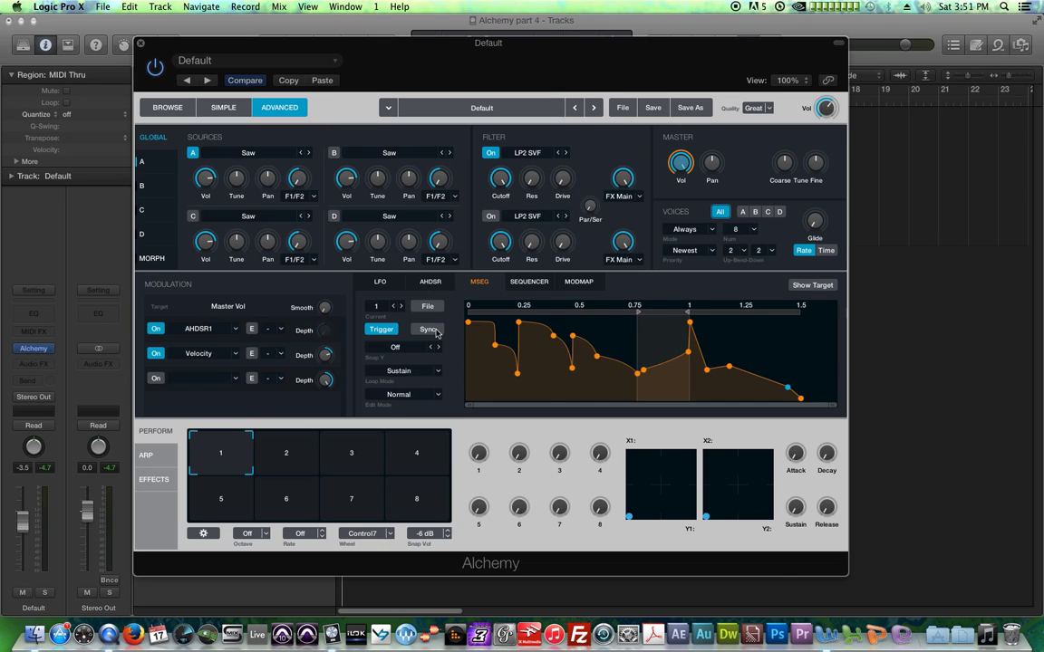
{"action": "left_click", "coordinate": [429, 329]}
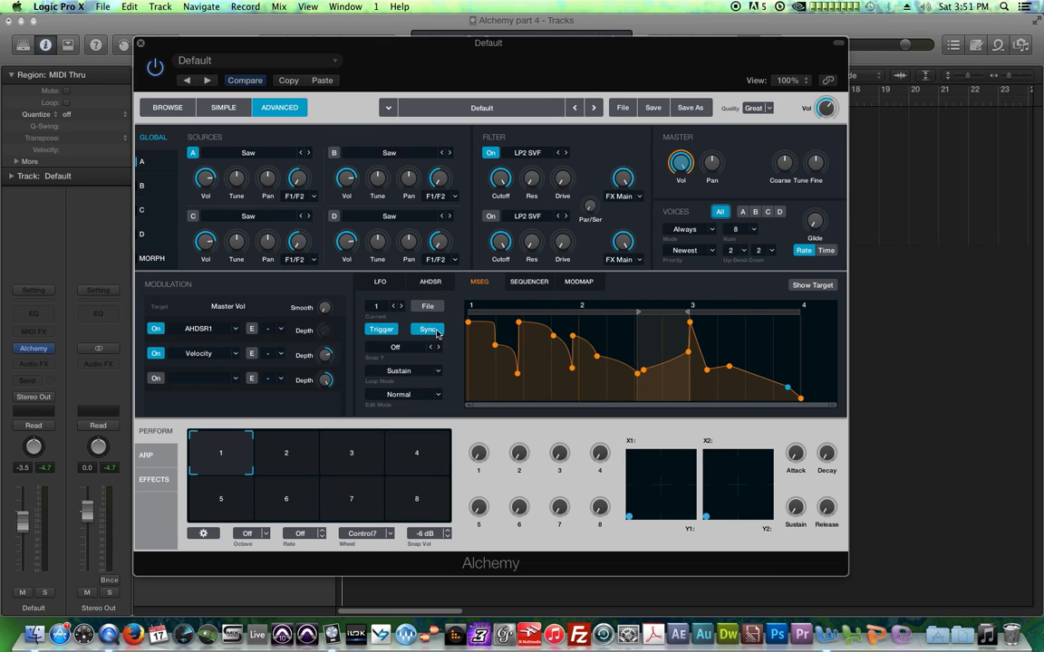
Step: Select MSEG curve handles and the top point, and add a point on the second segment
{"action": "left_click", "coordinate": [492, 345]}
{"action": "left_click", "coordinate": [516, 375]}
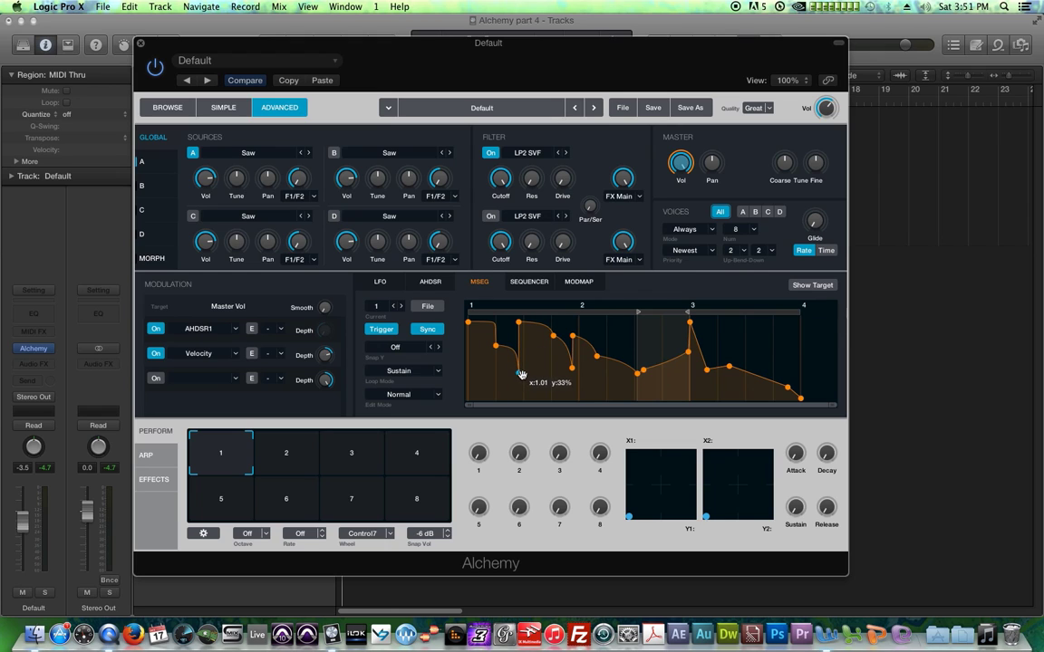
{"action": "left_click", "coordinate": [521, 323]}
{"action": "left_click", "coordinate": [552, 338]}
{"action": "left_click", "coordinate": [577, 335]}
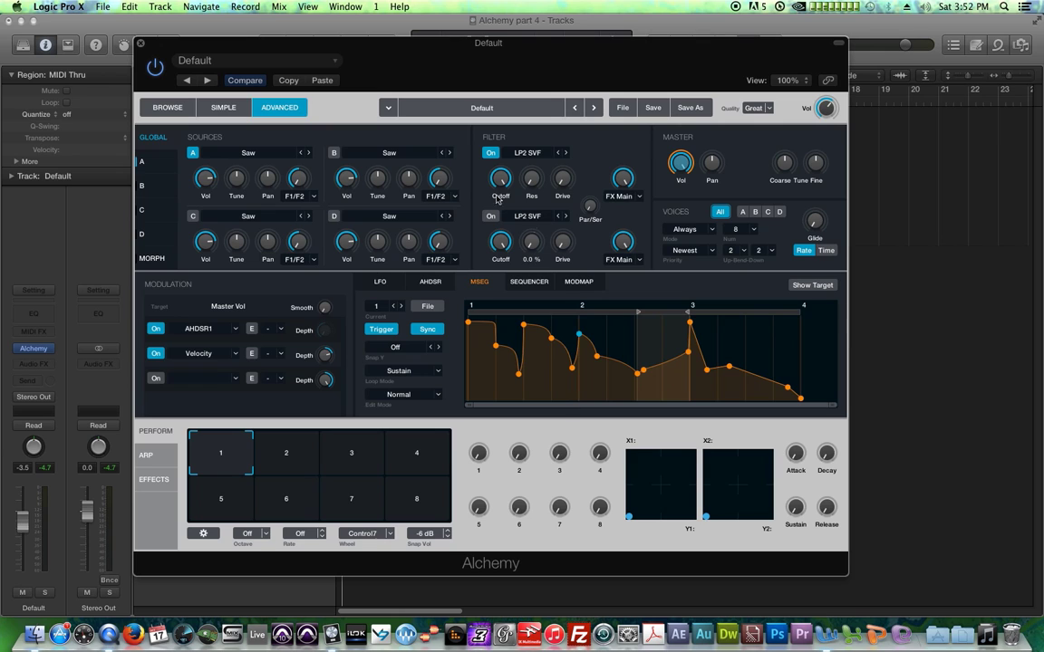
Step: Clear the MSEG envelope and open source A's detailed settings
{"action": "left_click", "coordinate": [625, 107]}
{"action": "left_click", "coordinate": [635, 140]}
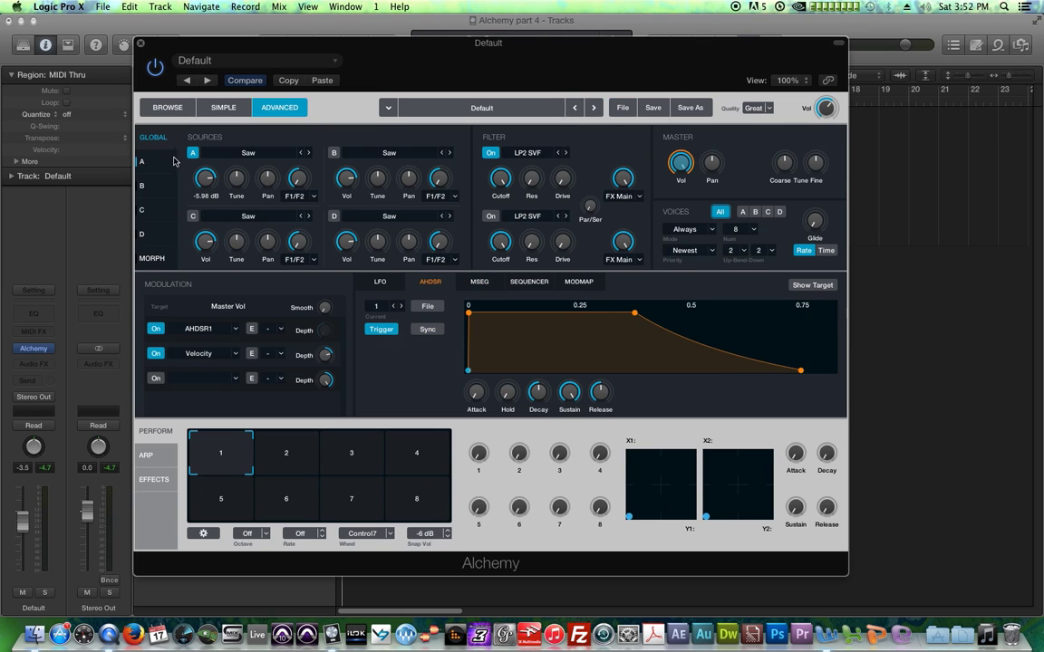
{"action": "left_click", "coordinate": [142, 161]}
{"action": "left_click", "coordinate": [779, 181]}
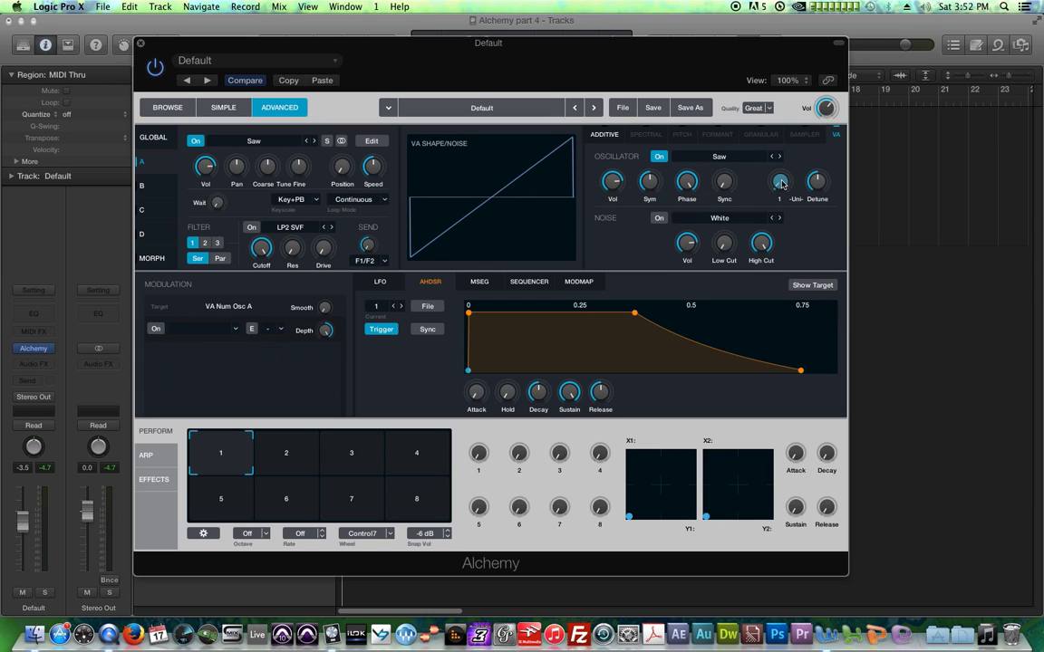
Step: Turn source B on with a Buzz waveform
{"action": "left_click", "coordinate": [155, 184]}
{"action": "left_click", "coordinate": [196, 141]}
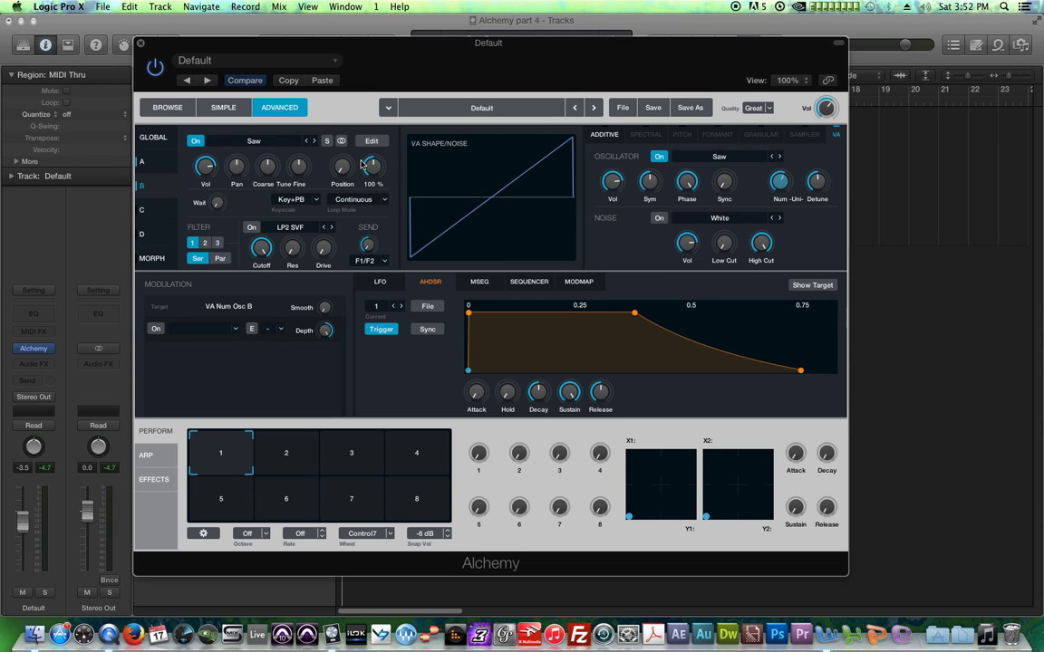
{"action": "left_click", "coordinate": [311, 140]}
{"action": "left_click", "coordinate": [312, 140]}
Step: Turn source C on with a Square - Eml waveform and 8 unison voices
{"action": "left_click", "coordinate": [142, 205]}
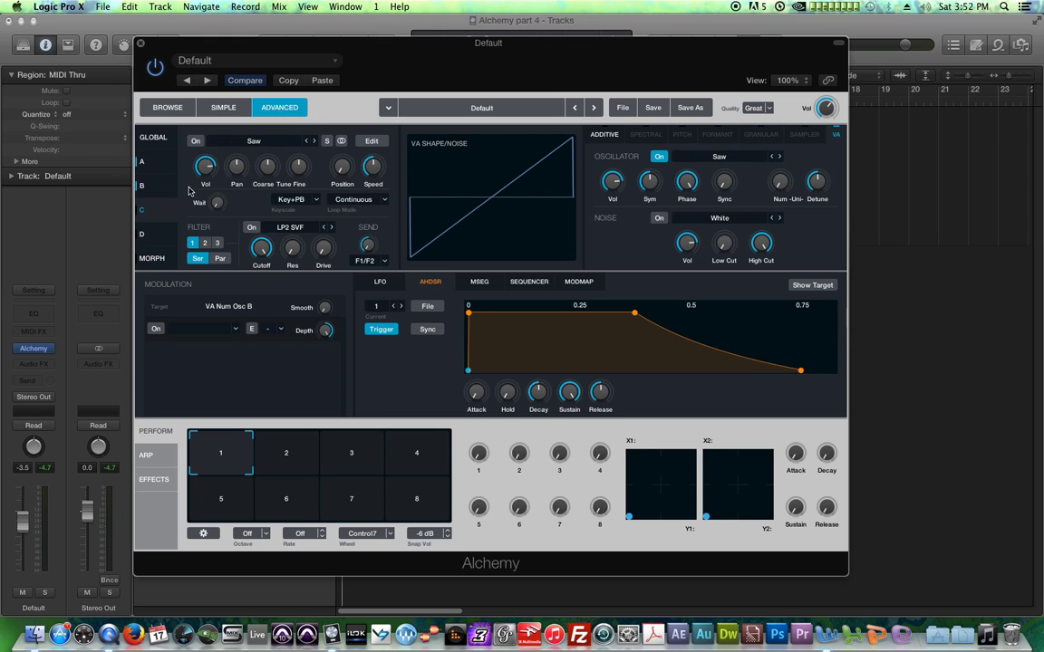
{"action": "left_click", "coordinate": [196, 141]}
{"action": "left_click", "coordinate": [308, 141]}
{"action": "left_click", "coordinate": [308, 140]}
{"action": "left_click", "coordinate": [308, 141]}
{"action": "left_click", "coordinate": [308, 140]}
{"action": "left_click", "coordinate": [308, 140]}
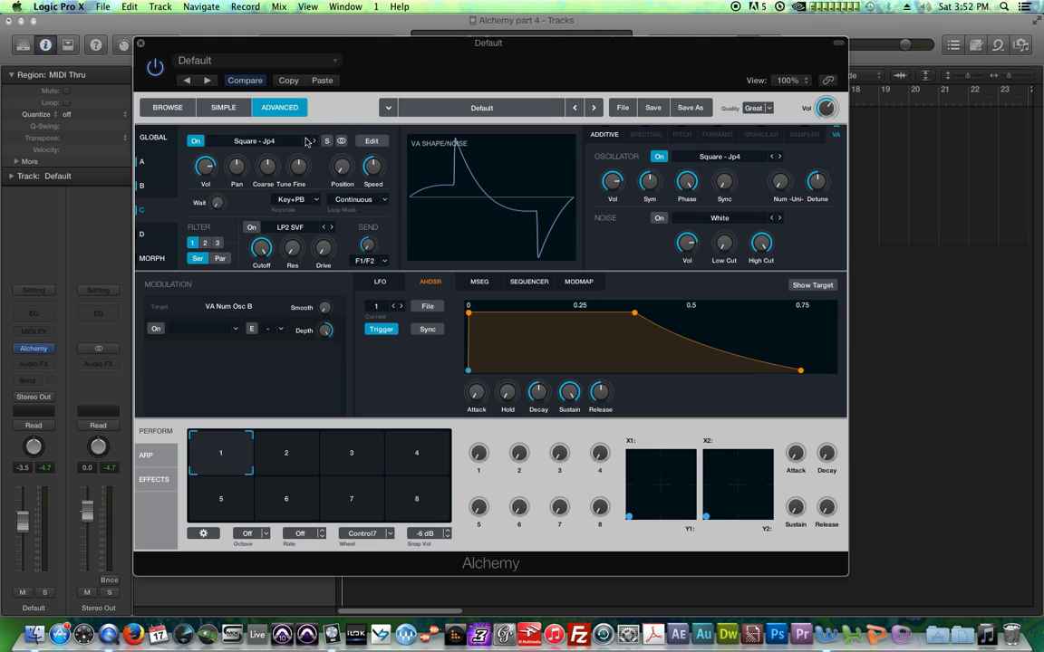
{"action": "left_click", "coordinate": [308, 141]}
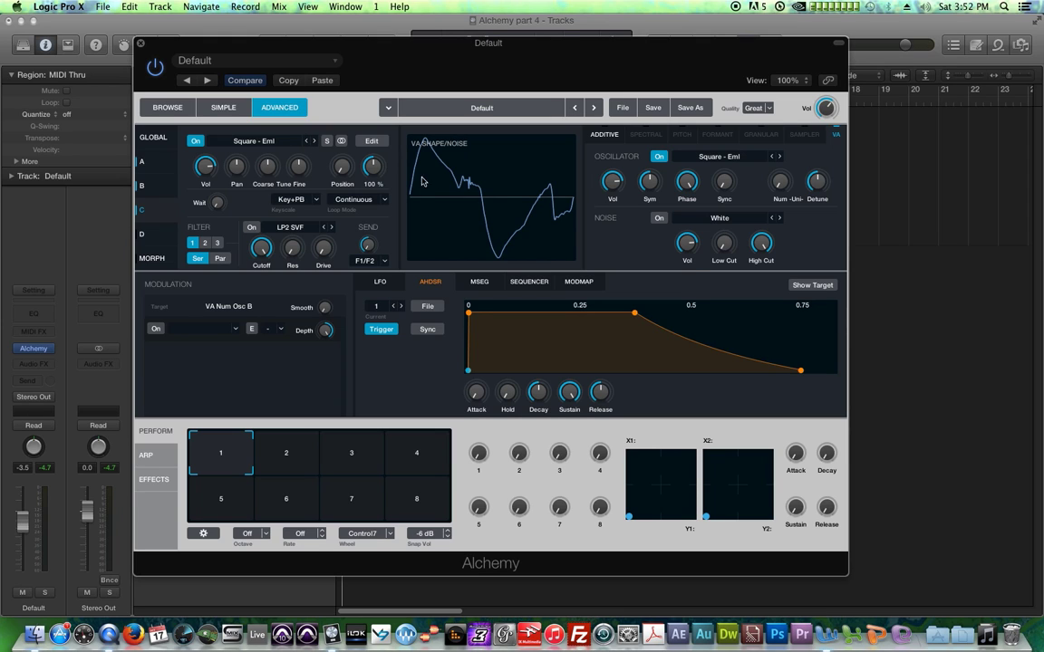
{"action": "left_click_drag", "start_coordinate": [779, 182], "coordinate": [780, 123]}
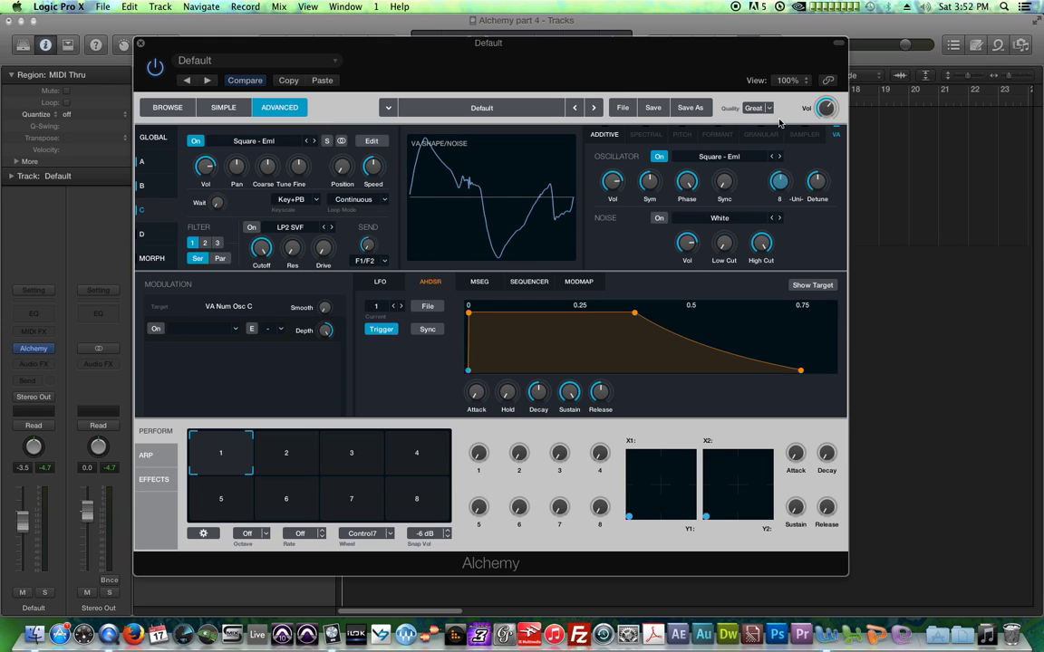
Step: Enable source C's noise with the Fire type, then return to the Global view
{"action": "left_click", "coordinate": [659, 218]}
{"action": "left_click", "coordinate": [770, 218]}
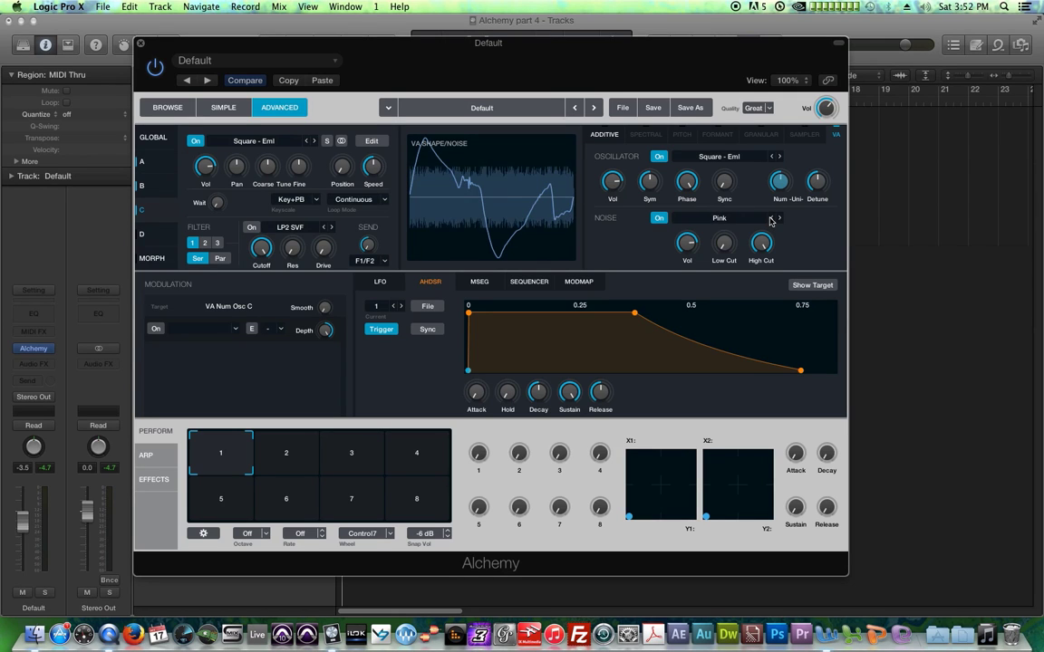
{"action": "left_click", "coordinate": [770, 218]}
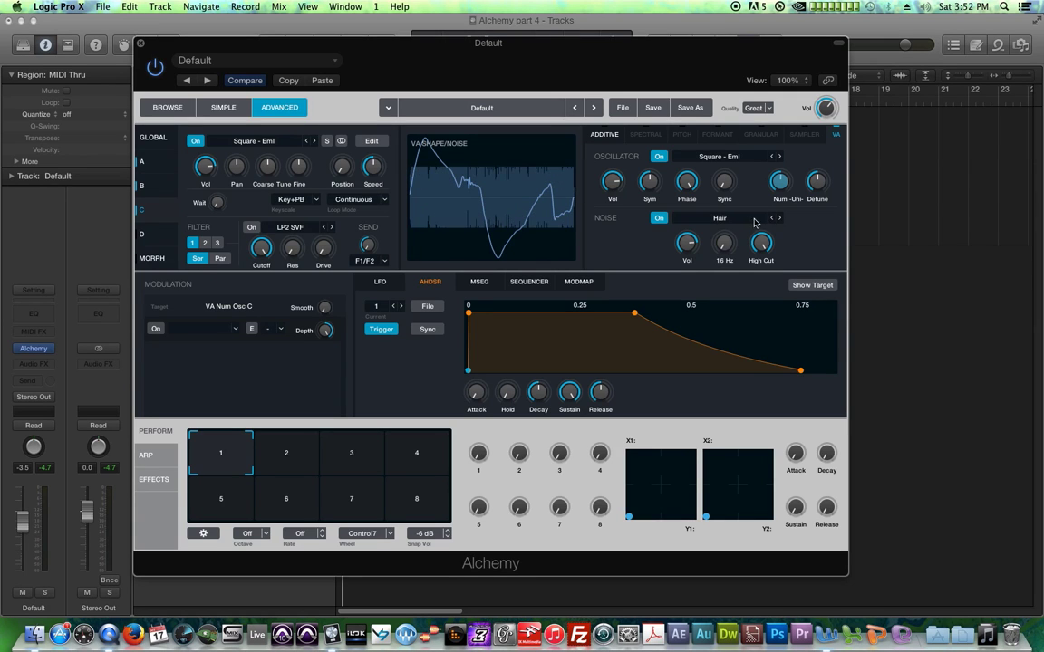
{"action": "left_click", "coordinate": [771, 219]}
{"action": "left_click", "coordinate": [718, 244]}
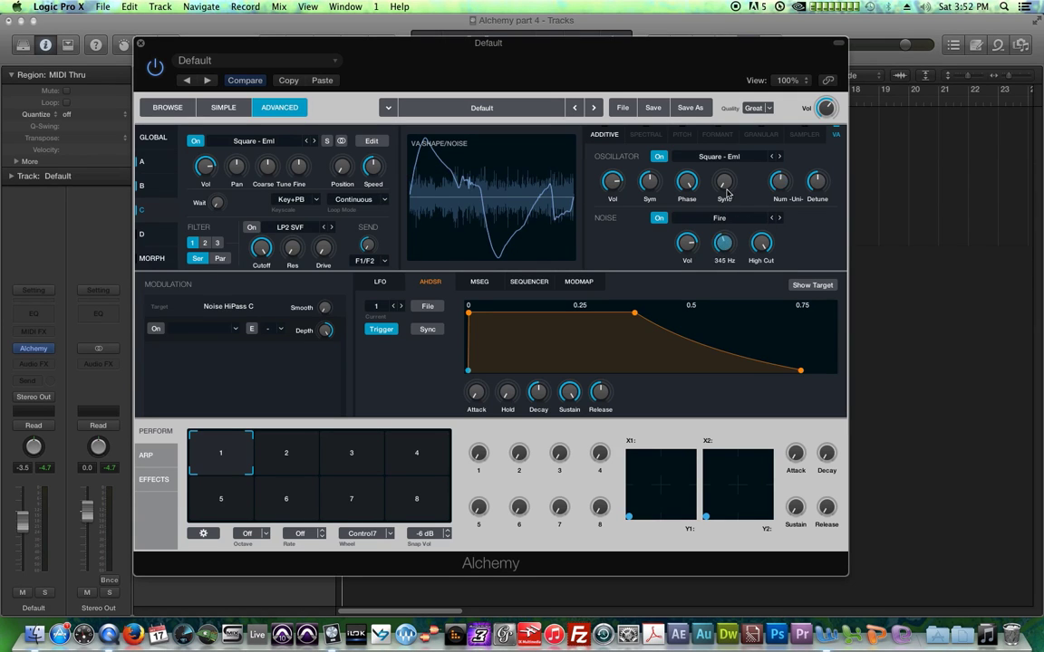
{"action": "left_click", "coordinate": [149, 137]}
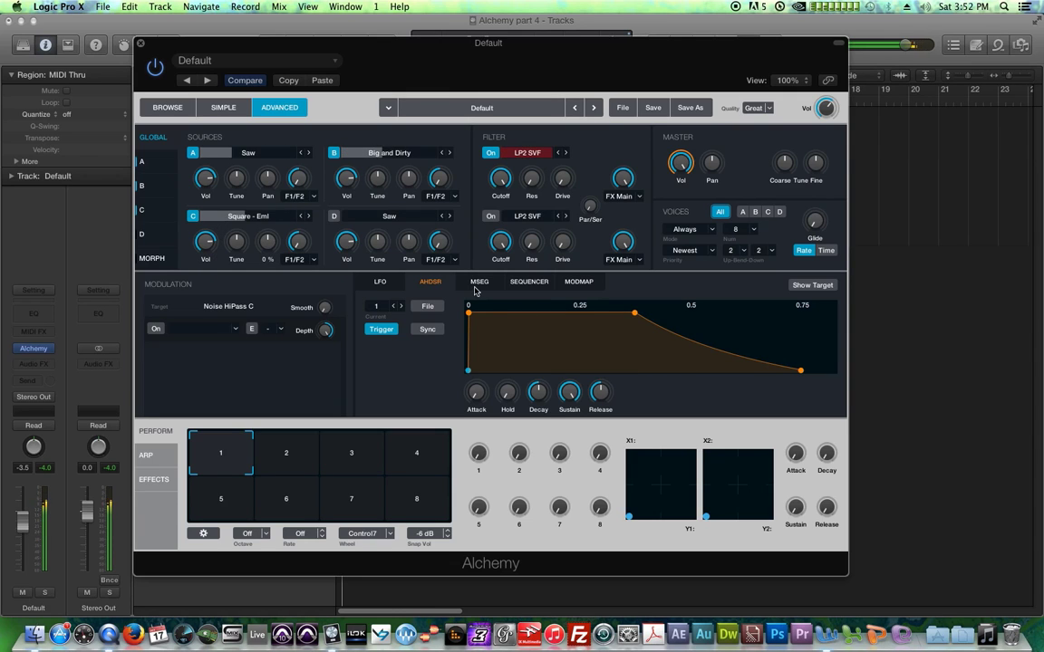
Step: Target source A, source C and master volume, lengthening the master envelope's attack
{"action": "left_click", "coordinate": [205, 178]}
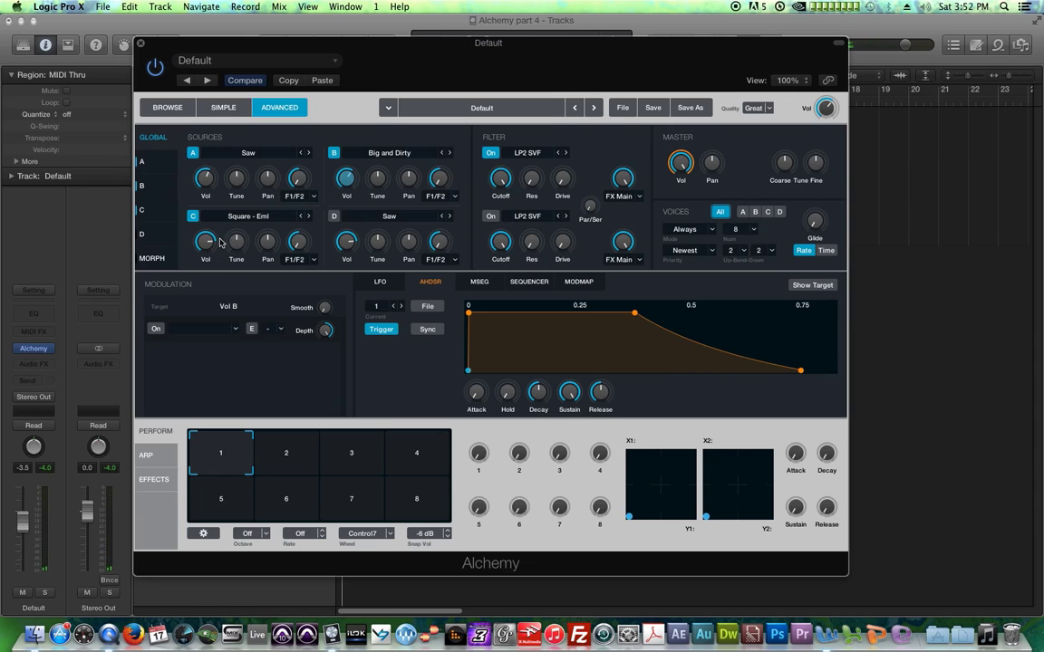
{"action": "left_click", "coordinate": [205, 241]}
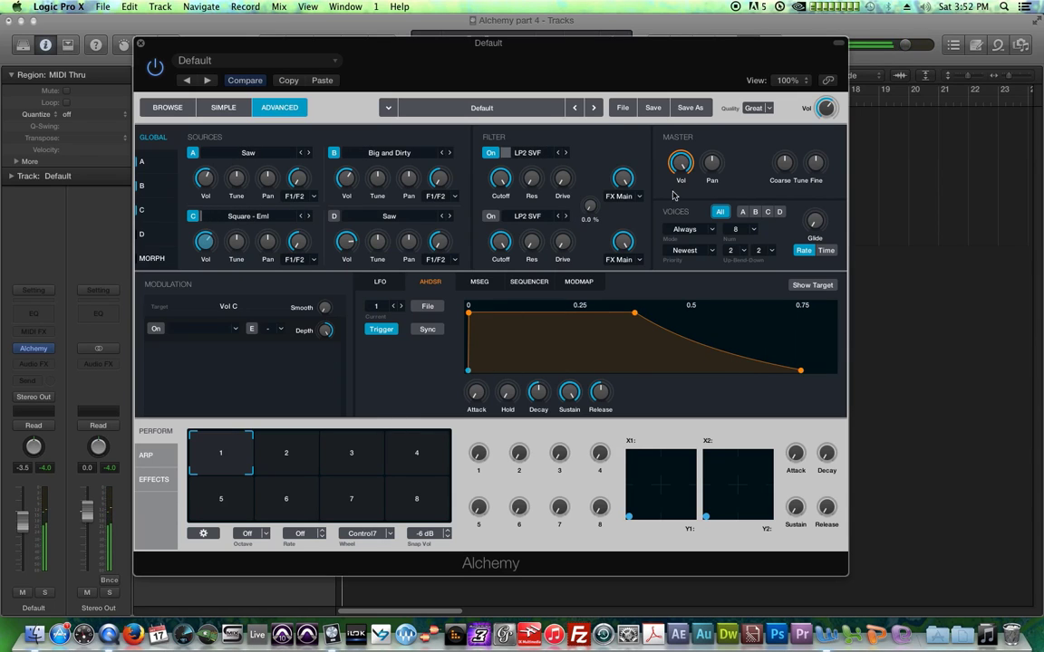
{"action": "left_click", "coordinate": [678, 162]}
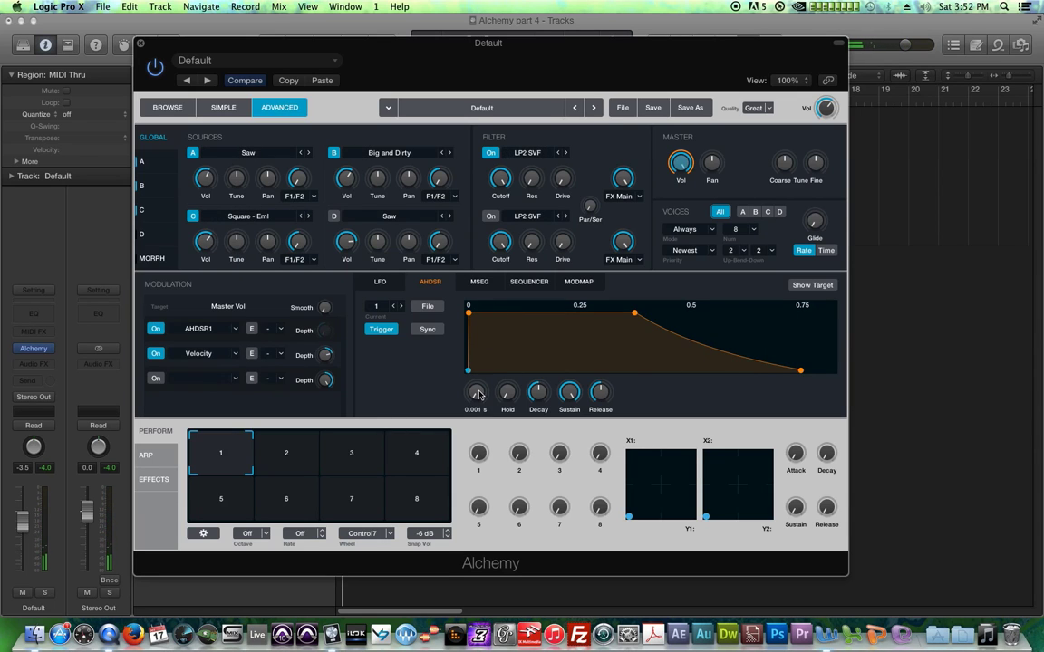
{"action": "mouse_move", "coordinate": [476, 392]}
{"action": "left_mouse_down"}
{"action": "mouse_move", "coordinate": [483, 377]}
{"action": "mouse_move", "coordinate": [484, 387]}
{"action": "left_mouse_up"}
{"action": "mouse_move", "coordinate": [503, 394]}
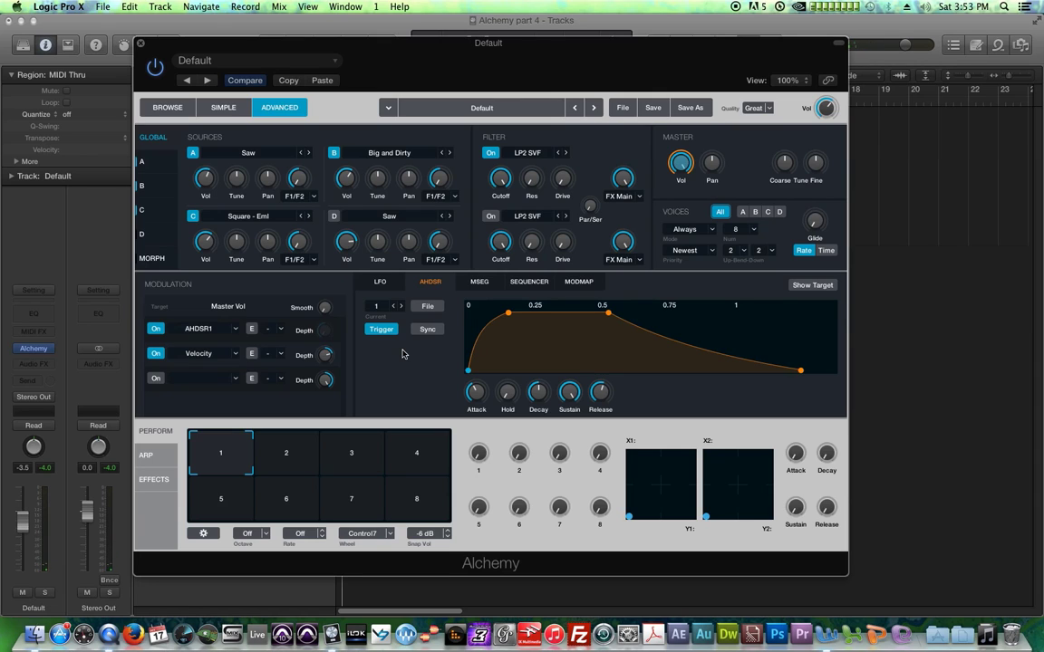
Step: Target Filter 1 cutoff and lower the Filter A cutoff toward 4043 Hz
{"action": "mouse_move", "coordinate": [207, 193]}
{"action": "left_click", "coordinate": [500, 177]}
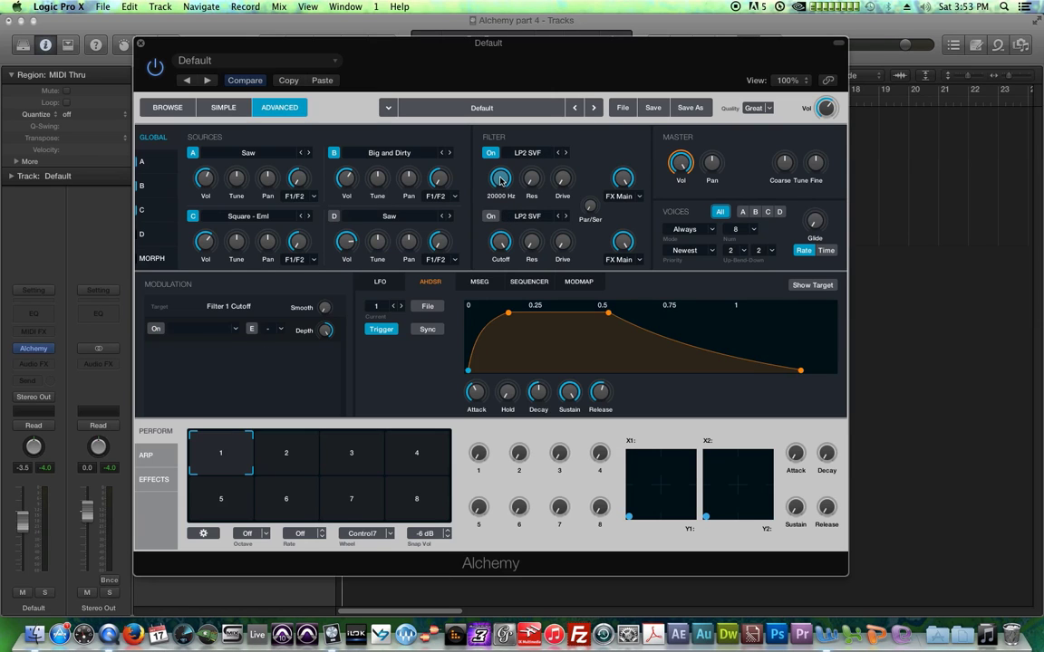
{"action": "mouse_move", "coordinate": [501, 180]}
{"action": "left_mouse_down"}
{"action": "mouse_move", "coordinate": [516, 244]}
{"action": "mouse_move", "coordinate": [501, 183]}
{"action": "left_mouse_up"}
{"action": "mouse_move", "coordinate": [507, 257]}
Step: Enable the Filter 1 Cutoff modulation slot with MSEG1 as its source
{"action": "left_click", "coordinate": [156, 328]}
{"action": "left_click", "coordinate": [234, 332]}
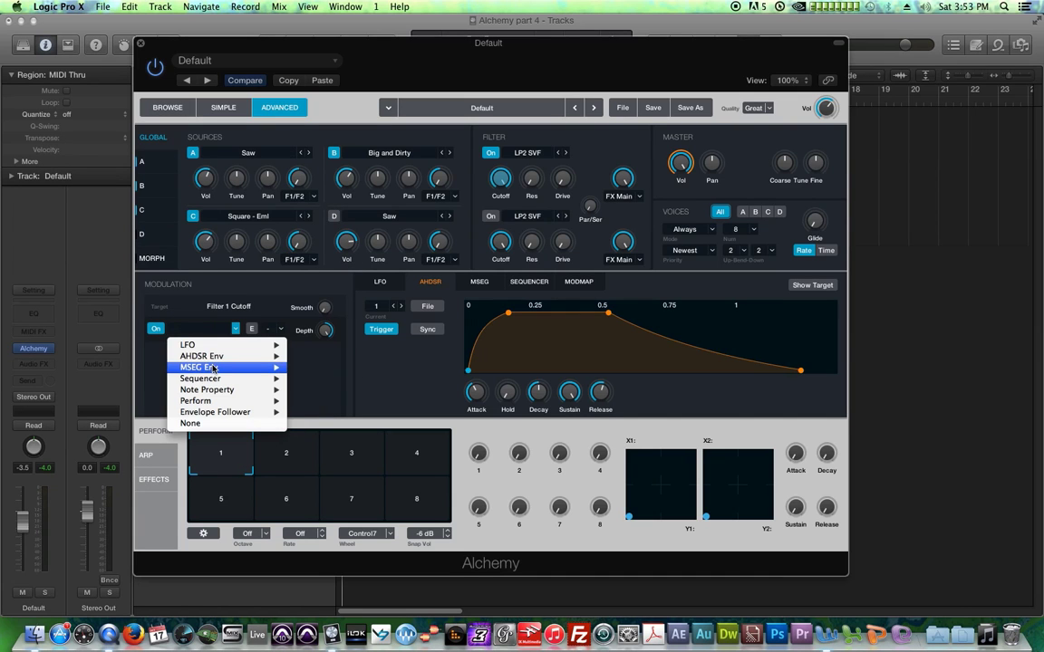
{"action": "mouse_move", "coordinate": [258, 367]}
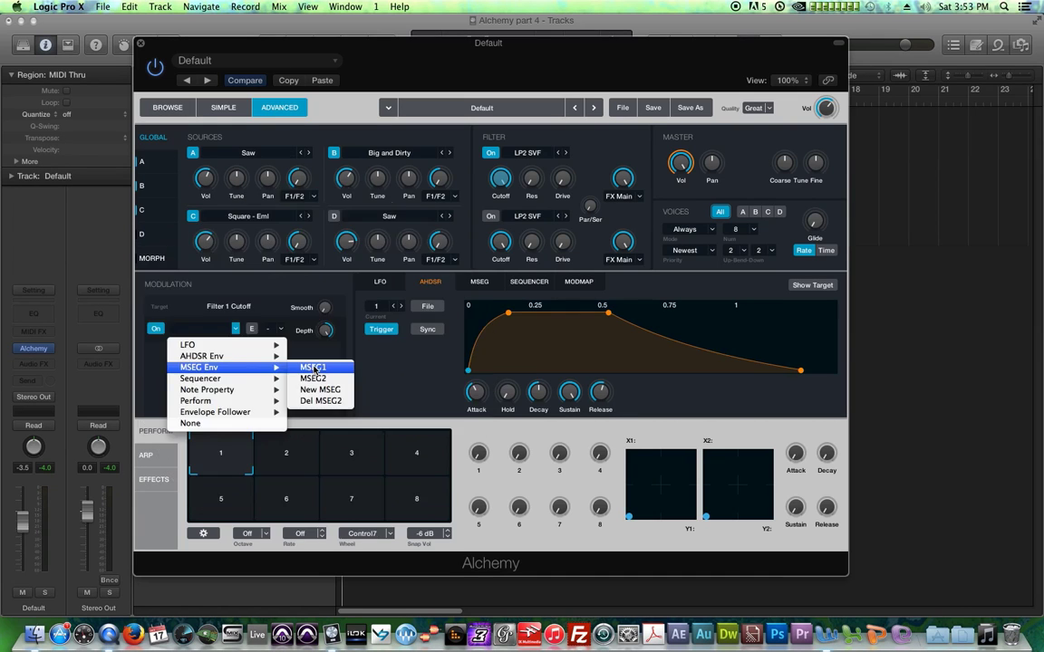
{"action": "left_click", "coordinate": [306, 368]}
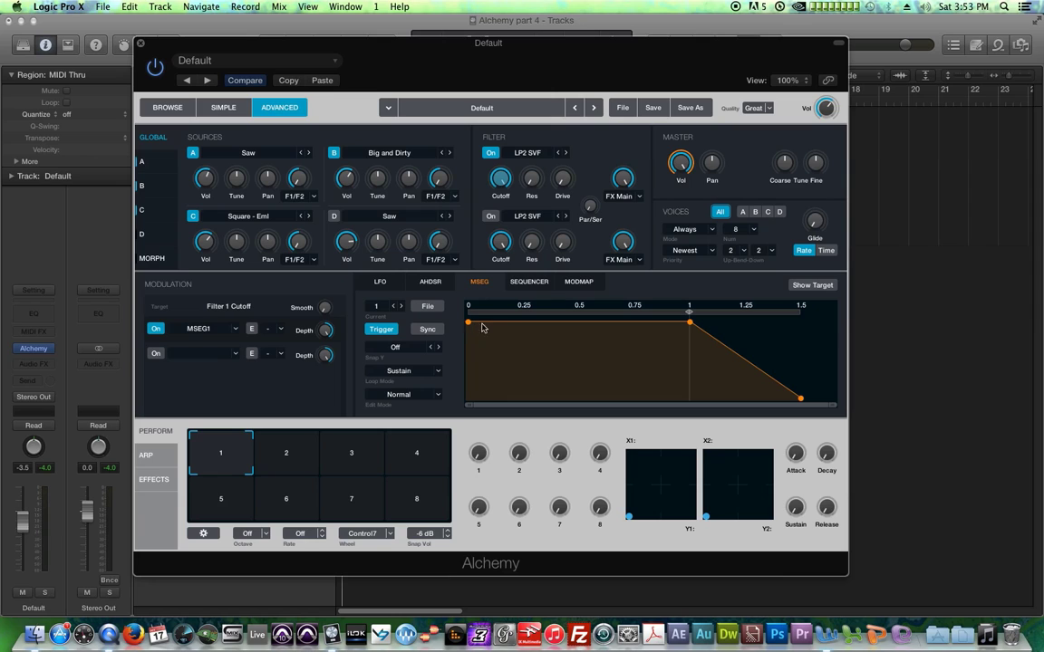
Step: Drop the MSEG start point, raise the first node to 13%, and add several dips
{"action": "left_click", "coordinate": [561, 324]}
{"action": "left_click_drag", "start_coordinate": [465, 324], "coordinate": [467, 397]}
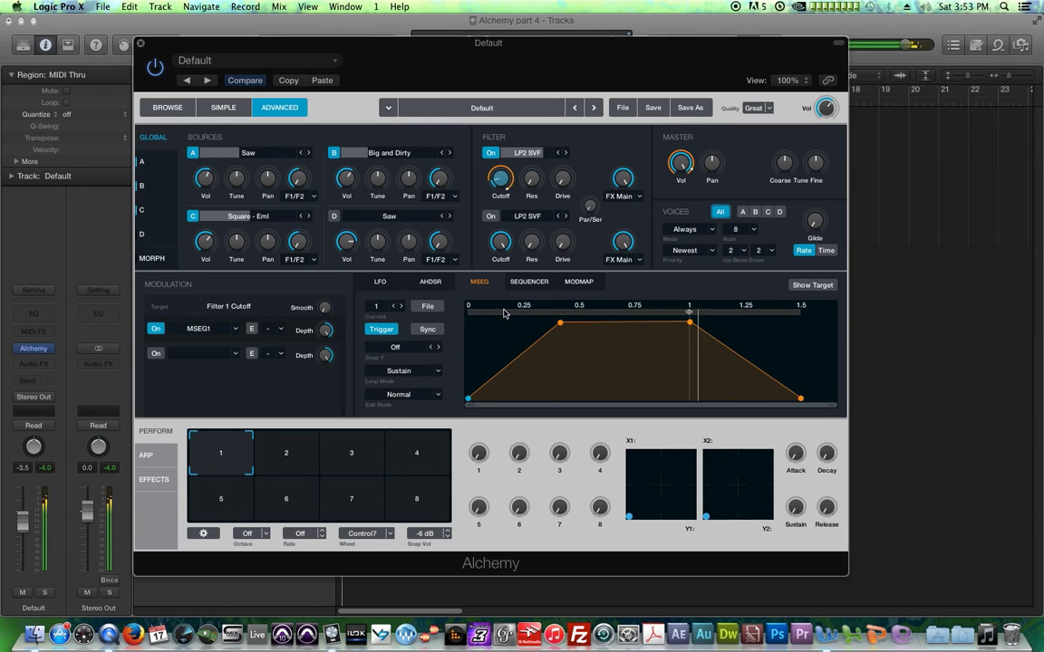
{"action": "left_click_drag", "start_coordinate": [467, 398], "coordinate": [462, 317]}
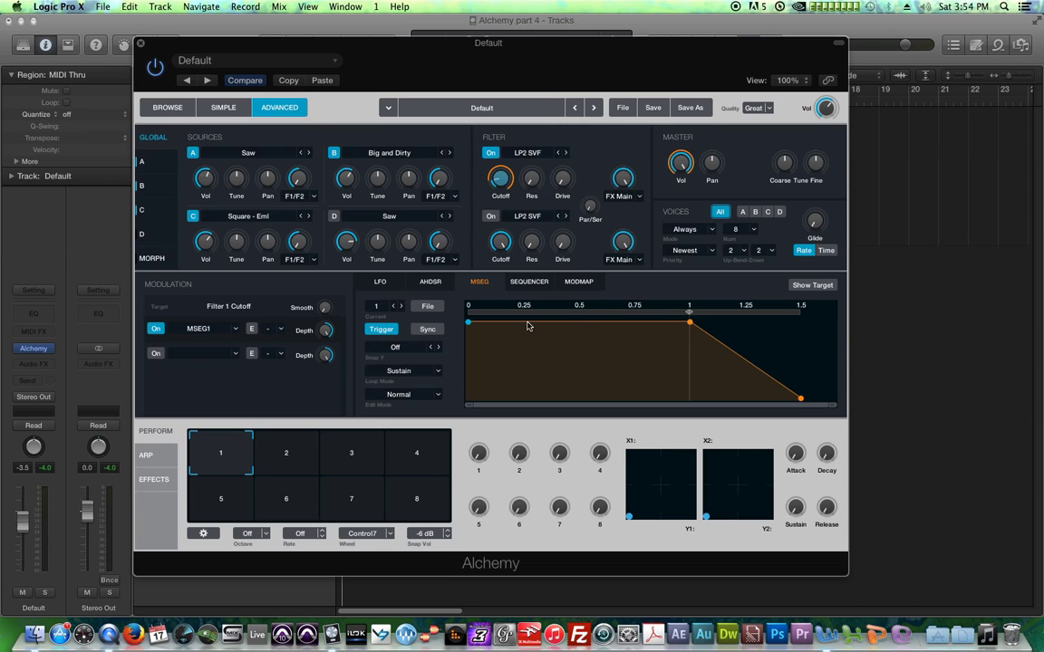
{"action": "left_click", "coordinate": [571, 324]}
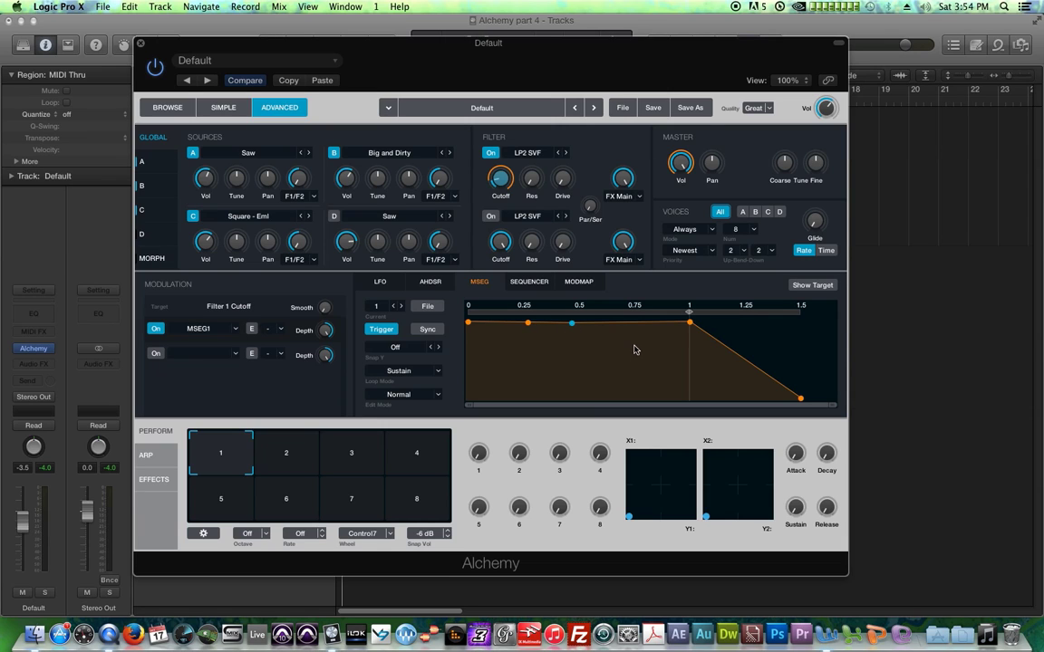
{"action": "left_click_drag", "start_coordinate": [629, 324], "coordinate": [628, 362]}
{"action": "left_click_drag", "start_coordinate": [728, 349], "coordinate": [728, 373]}
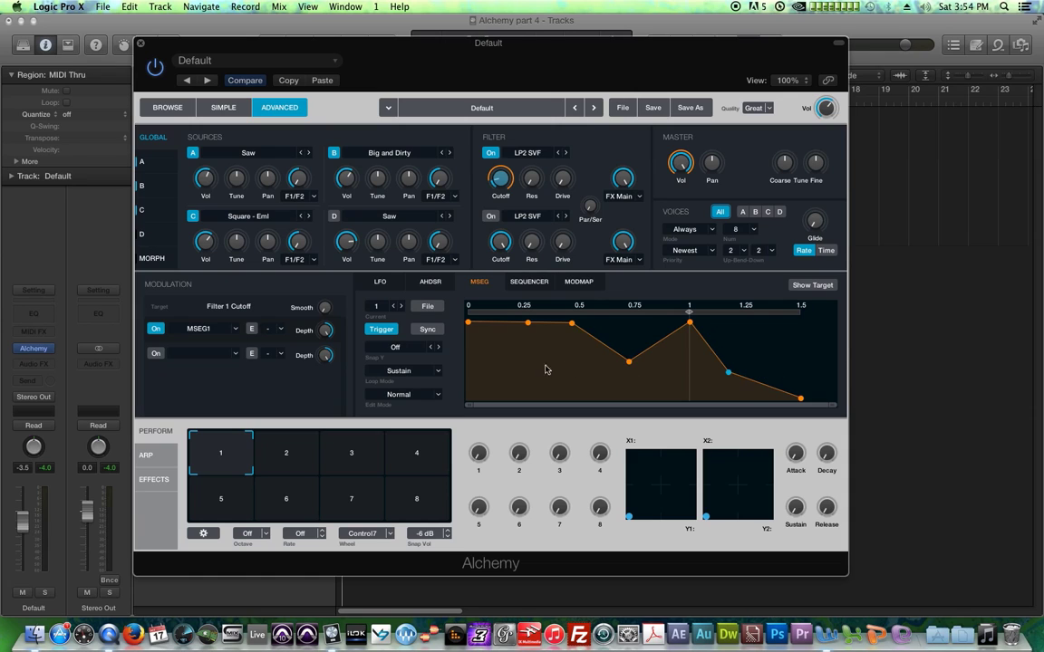
{"action": "left_click_drag", "start_coordinate": [539, 322], "coordinate": [540, 369]}
{"action": "left_click_drag", "start_coordinate": [504, 324], "coordinate": [503, 371]}
Step: Add more peaks and dips toward the end and nudge the early nodes slightly earlier
{"action": "left_click", "coordinate": [552, 335]}
{"action": "mouse_move", "coordinate": [589, 337]}
{"action": "left_mouse_down"}
{"action": "mouse_move", "coordinate": [589, 369]}
{"action": "mouse_move", "coordinate": [636, 323]}
{"action": "left_mouse_up"}
{"action": "mouse_move", "coordinate": [611, 366]}
{"action": "left_mouse_down"}
{"action": "mouse_move", "coordinate": [611, 335]}
{"action": "mouse_move", "coordinate": [662, 389]}
{"action": "left_mouse_up"}
{"action": "mouse_move", "coordinate": [712, 351]}
{"action": "left_mouse_down"}
{"action": "mouse_move", "coordinate": [712, 387]}
{"action": "mouse_move", "coordinate": [766, 333]}
{"action": "left_mouse_up"}
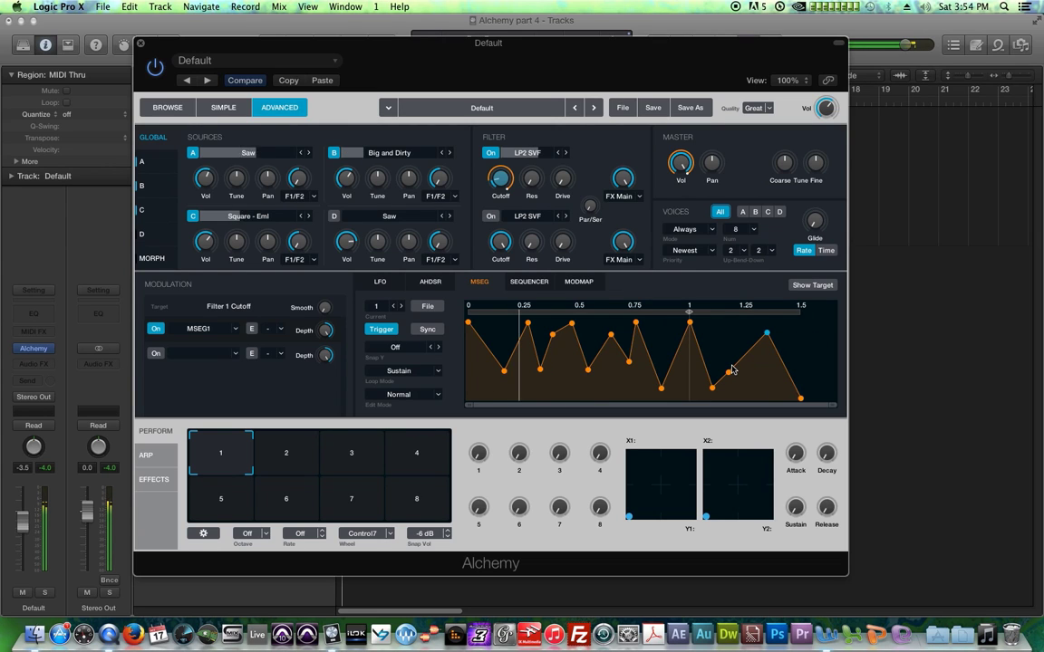
{"action": "left_click_drag", "start_coordinate": [506, 370], "coordinate": [487, 371]}
{"action": "left_click_drag", "start_coordinate": [526, 325], "coordinate": [512, 324]}
{"action": "left_click_drag", "start_coordinate": [540, 368], "coordinate": [523, 369]}
{"action": "left_click", "coordinate": [535, 329]}
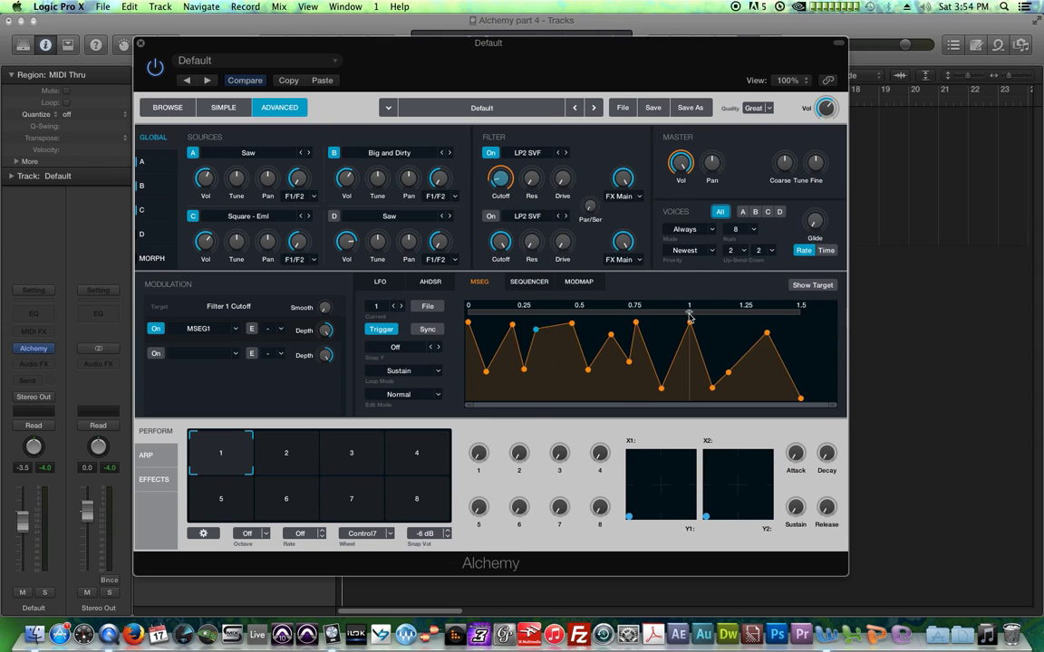
Step: Try MSEG loops ending near 1.1 and starting near 0.45, then push the start to 1.5
{"action": "left_click_drag", "start_coordinate": [690, 310], "coordinate": [786, 314]}
{"action": "left_click_drag", "start_coordinate": [682, 312], "coordinate": [573, 321]}
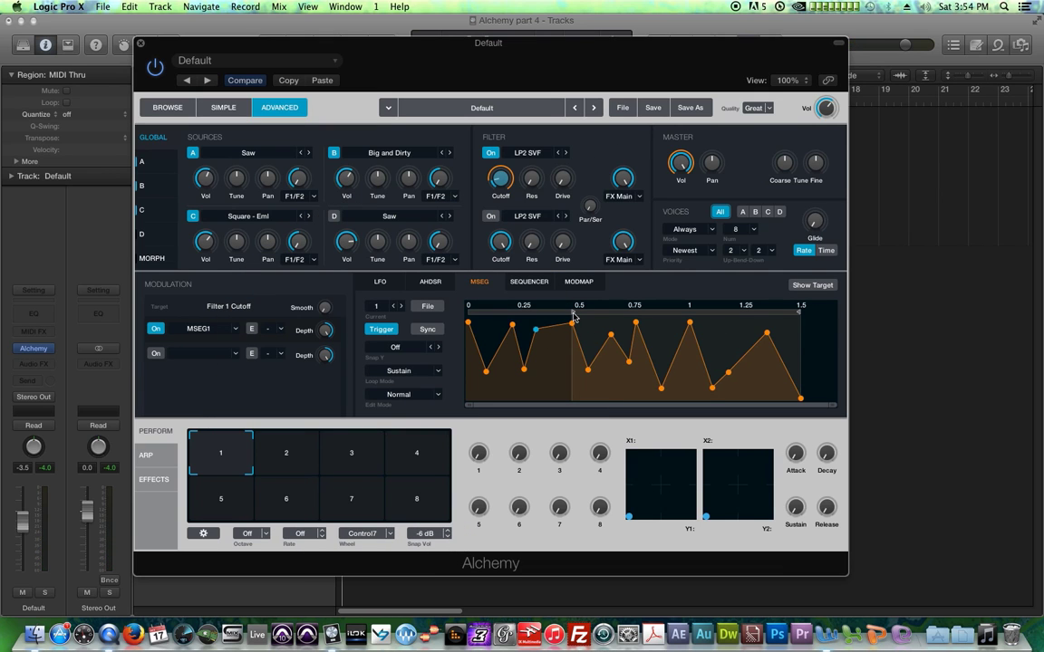
{"action": "mouse_move", "coordinate": [572, 316]}
{"action": "left_mouse_down"}
{"action": "mouse_move", "coordinate": [798, 333]}
{"action": "mouse_move", "coordinate": [766, 314]}
{"action": "left_mouse_up"}
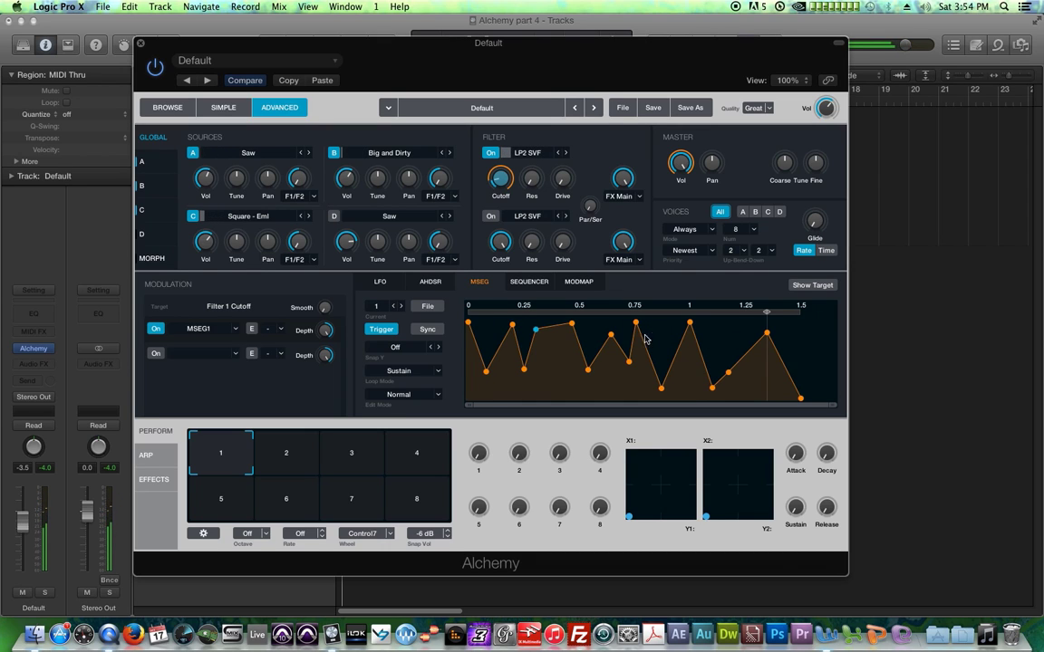
Step: Delete five middle MSEG nodes and bend the rise into the 0.75 peak into a curve
{"action": "double_click", "coordinate": [629, 362]}
{"action": "double_click", "coordinate": [611, 335]}
{"action": "double_click", "coordinate": [572, 325]}
{"action": "double_click", "coordinate": [536, 331]}
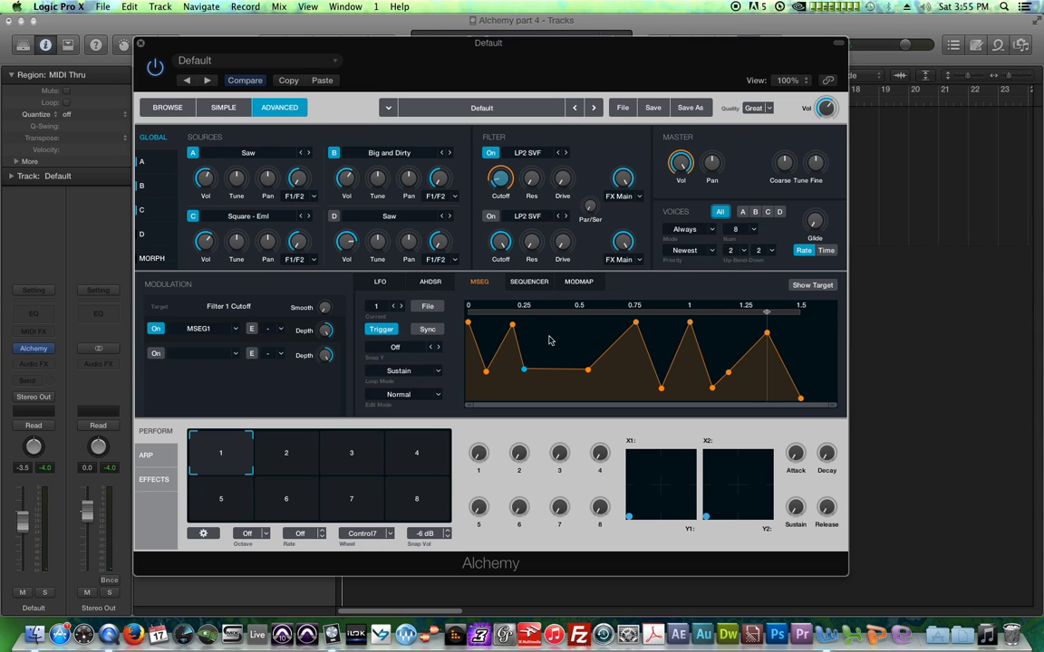
{"action": "left_click", "coordinate": [444, 282]}
{"action": "left_click", "coordinate": [480, 282]}
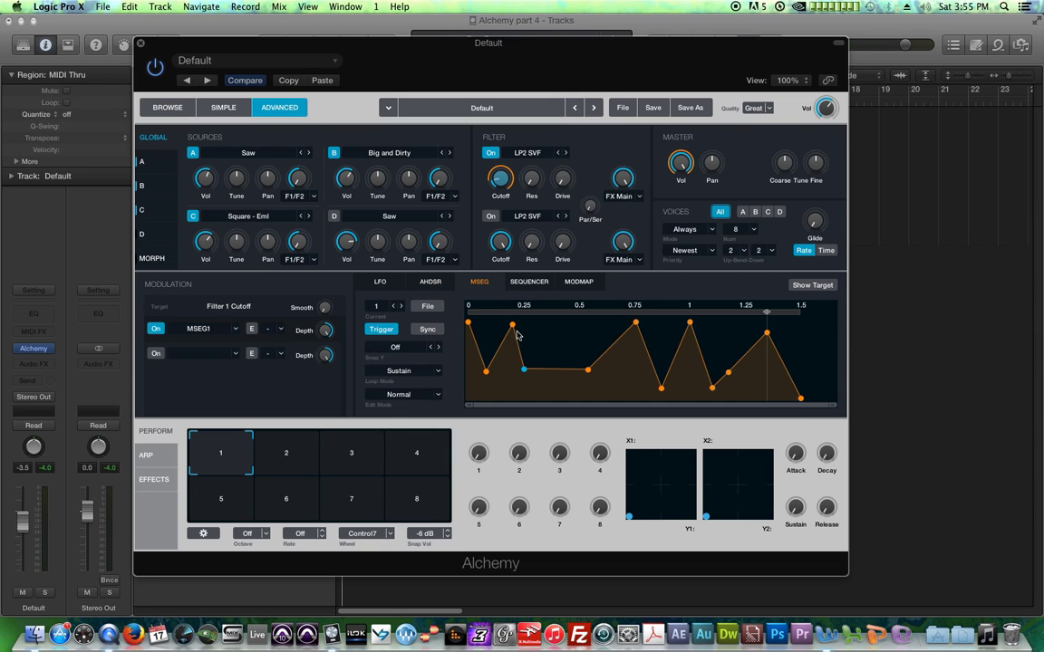
{"action": "double_click", "coordinate": [585, 371]}
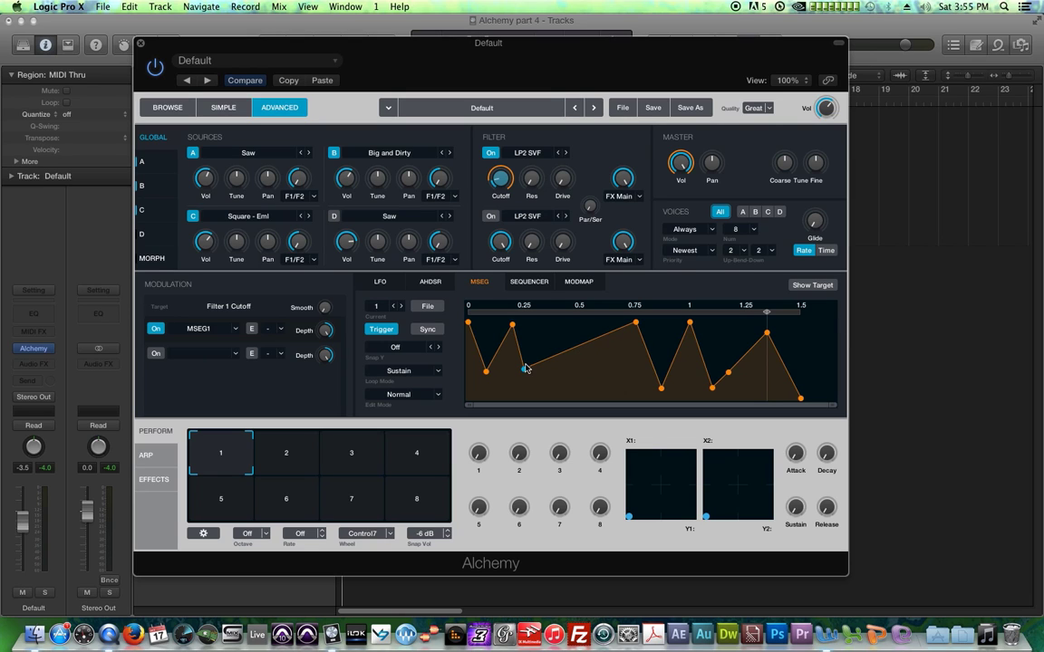
{"action": "left_click_drag", "start_coordinate": [582, 348], "coordinate": [482, 311]}
{"action": "left_click", "coordinate": [486, 371]}
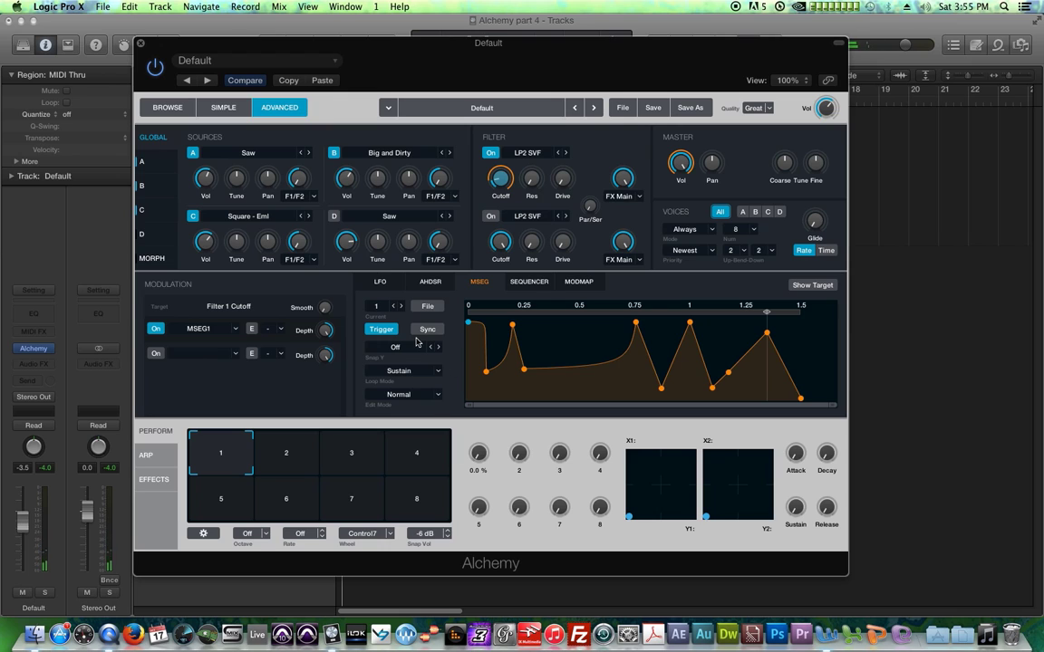
Step: Clear MSEG1 to its default shape and sync it to beats
{"action": "left_click", "coordinate": [432, 314]}
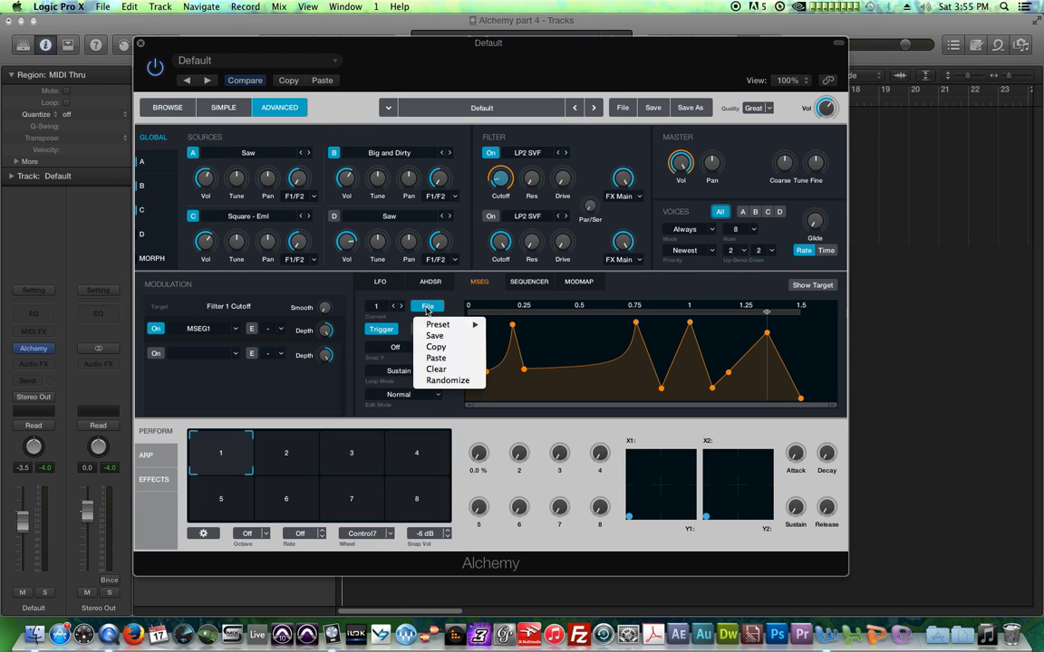
{"action": "left_click", "coordinate": [444, 366]}
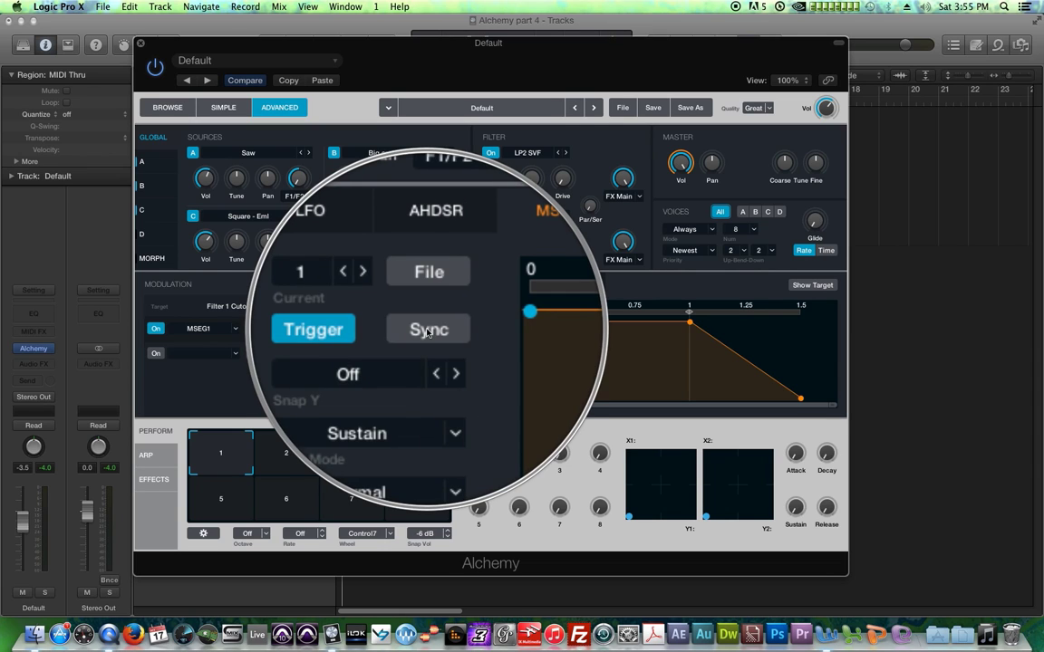
{"action": "left_click", "coordinate": [428, 331]}
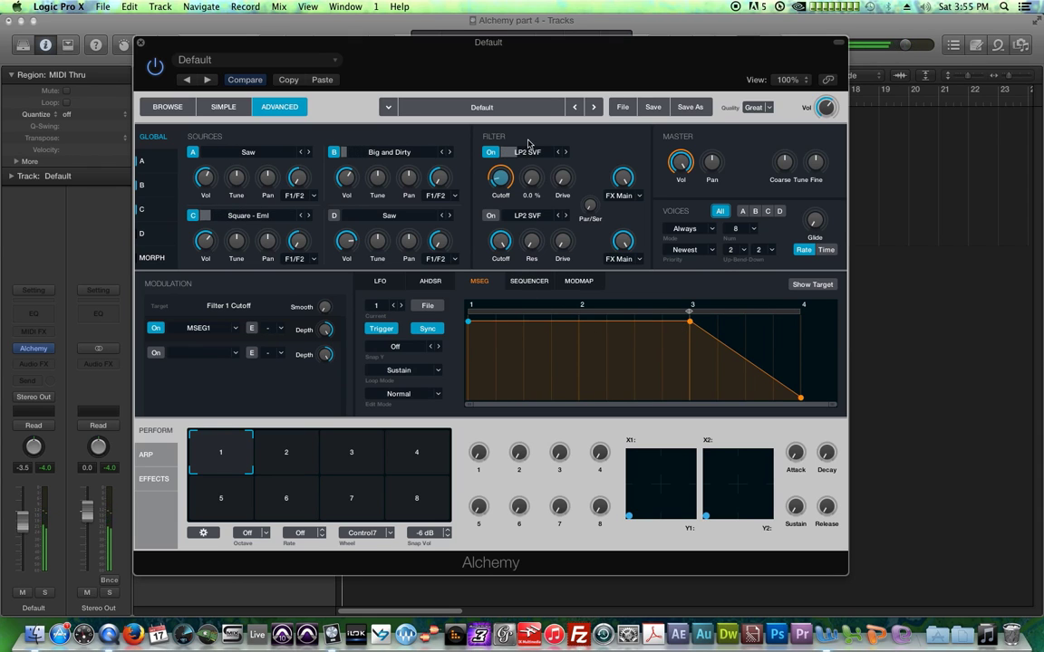
Step: Reposition the Alchemy window upward to reveal the transport
{"action": "left_click_drag", "start_coordinate": [556, 51], "coordinate": [552, 89]}
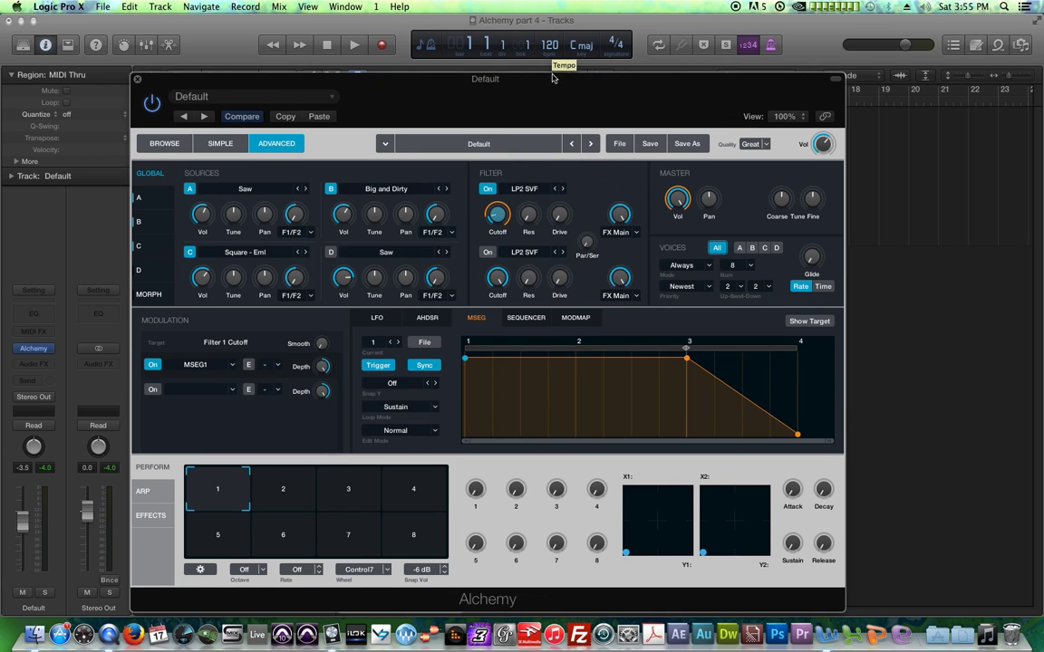
{"action": "left_click_drag", "start_coordinate": [551, 81], "coordinate": [548, 77]}
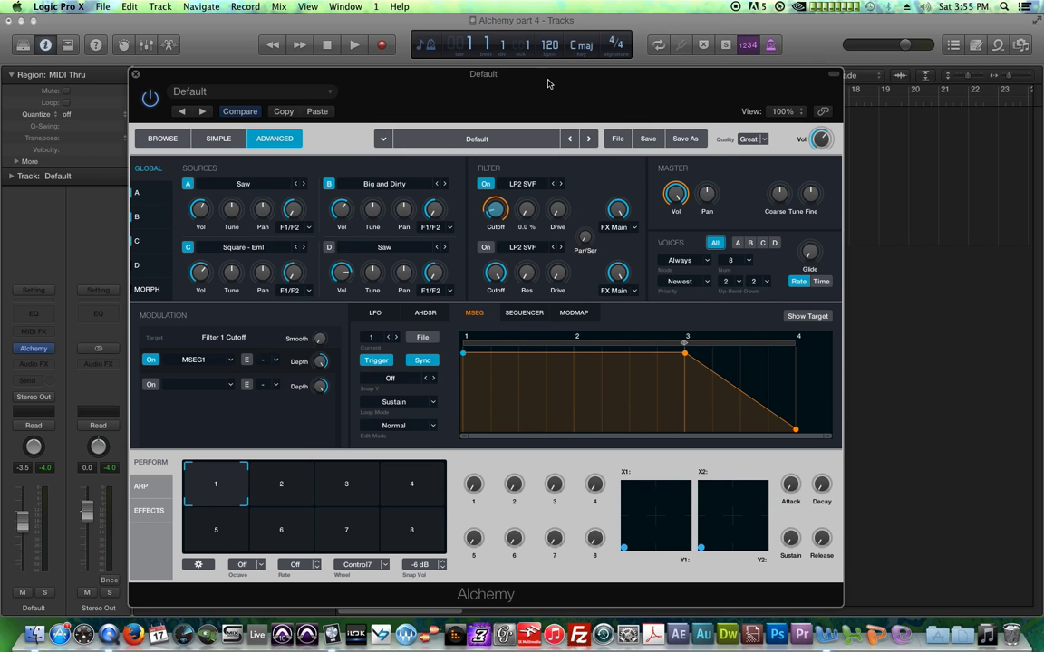
{"action": "left_click_drag", "start_coordinate": [547, 81], "coordinate": [535, 29]}
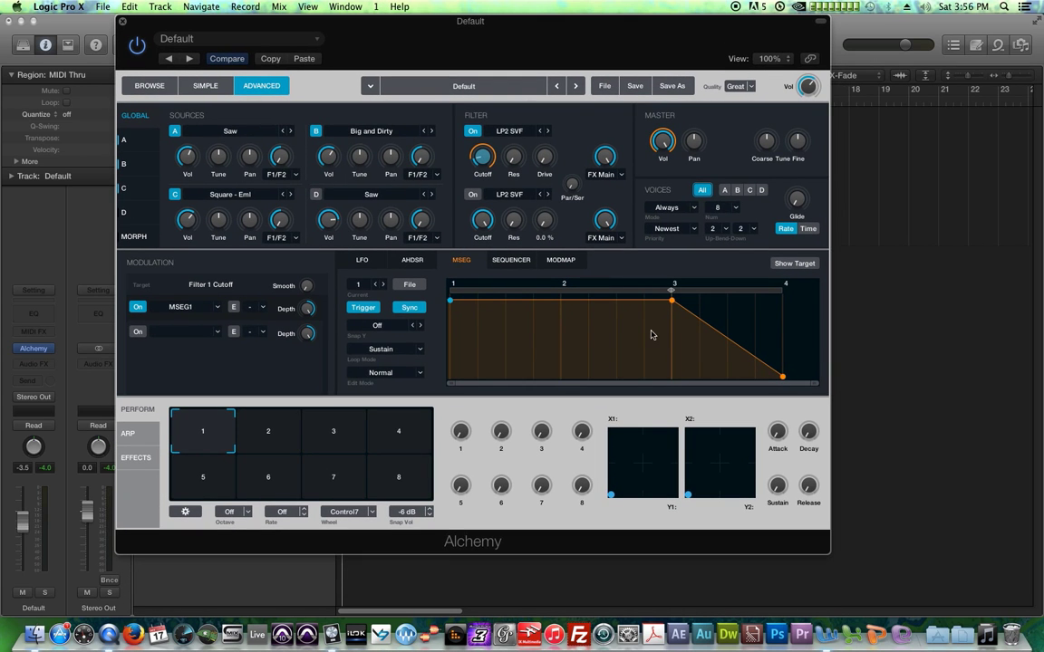
Step: Add a floor node with a vertical jump back up and a level top before beat 3
{"action": "left_click", "coordinate": [505, 303]}
{"action": "left_click_drag", "start_coordinate": [505, 302], "coordinate": [504, 377]}
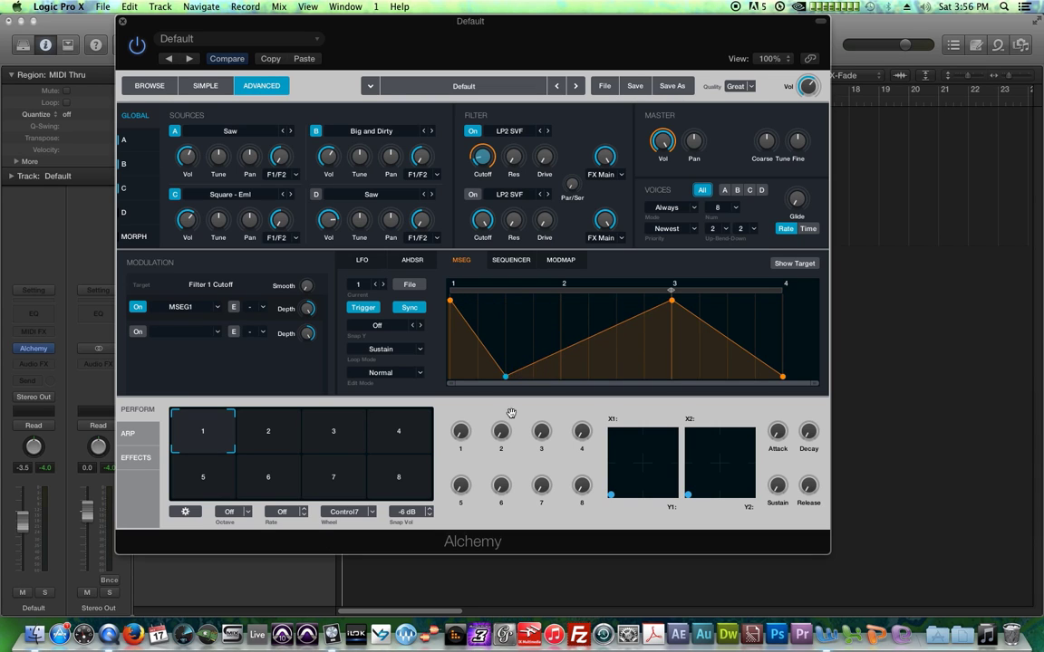
{"action": "left_click", "coordinate": [505, 304]}
{"action": "left_click_drag", "start_coordinate": [506, 306], "coordinate": [506, 300]}
{"action": "left_click", "coordinate": [535, 378]}
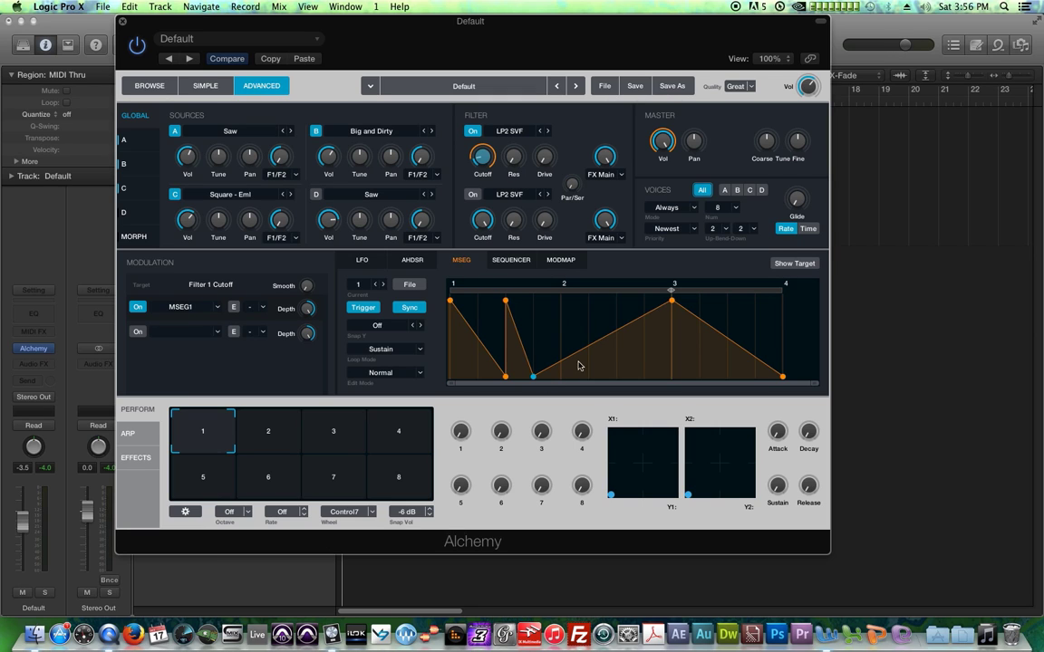
Step: Add a second jump to the top with a ramp falling to the floor, shifting floor nodes later
{"action": "left_click", "coordinate": [616, 332]}
{"action": "left_click_drag", "start_coordinate": [616, 331], "coordinate": [616, 376]}
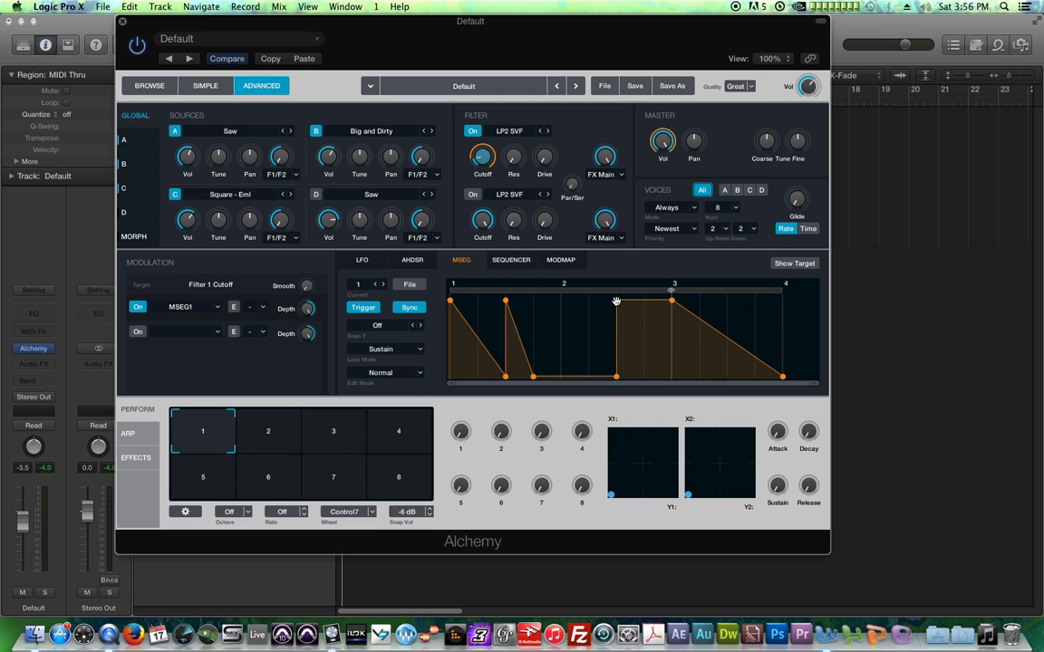
{"action": "left_click", "coordinate": [616, 300]}
{"action": "left_click", "coordinate": [643, 338]}
{"action": "left_click_drag", "start_coordinate": [644, 340], "coordinate": [643, 355]}
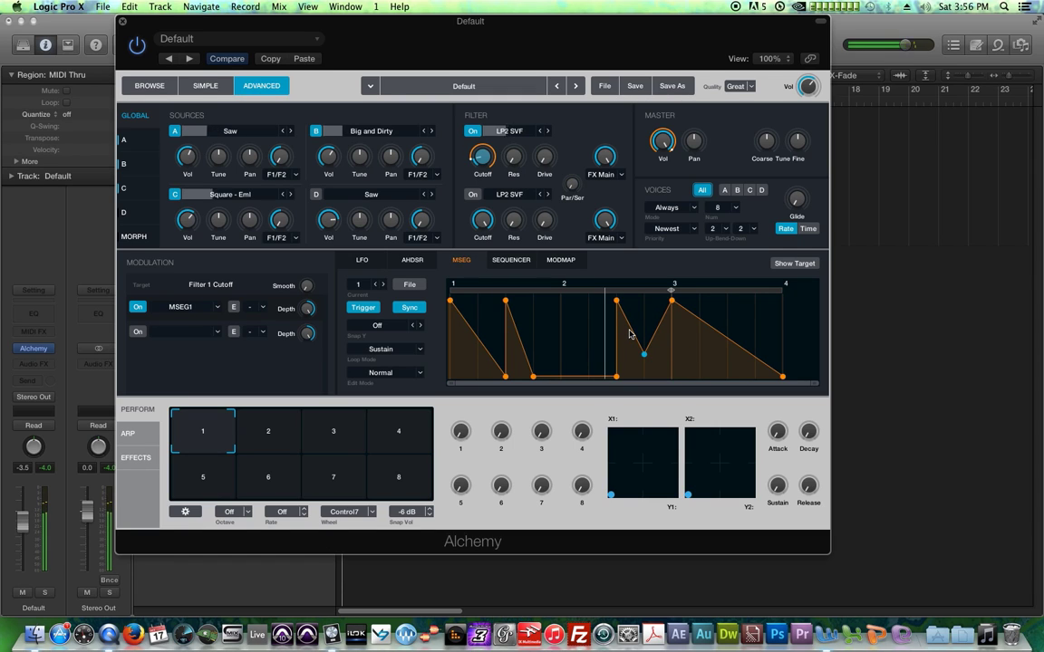
{"action": "left_click_drag", "start_coordinate": [538, 378], "coordinate": [559, 377]}
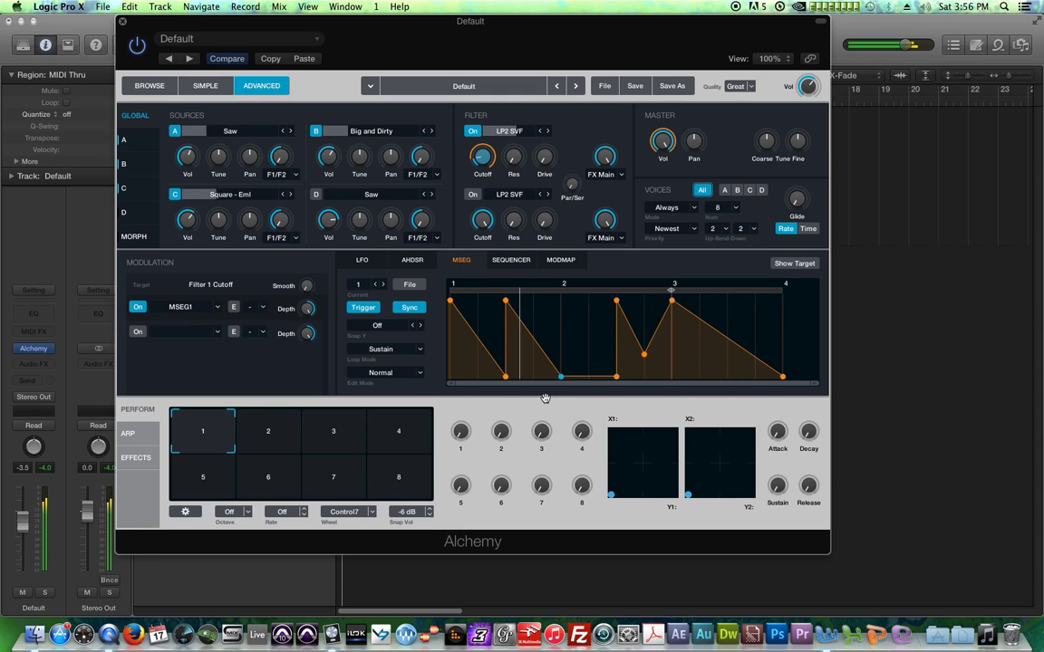
{"action": "left_click_drag", "start_coordinate": [643, 355], "coordinate": [670, 381]}
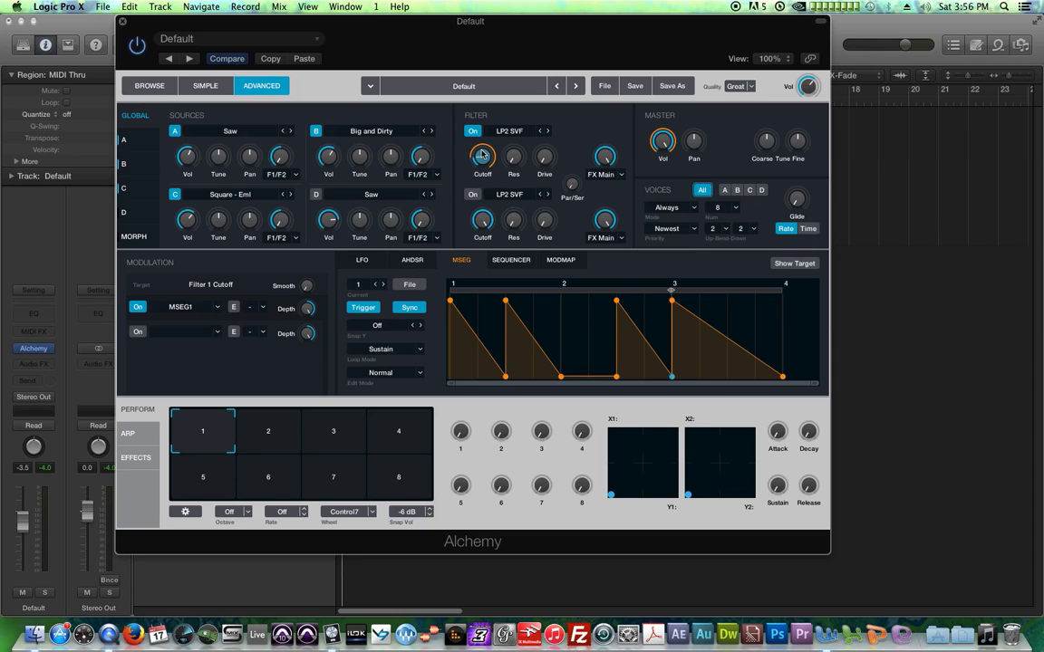
Step: Switch off MSEG1's cutoff modulation and raise Filter 1 Cutoff to about 3172 Hz
{"action": "left_click", "coordinate": [662, 141]}
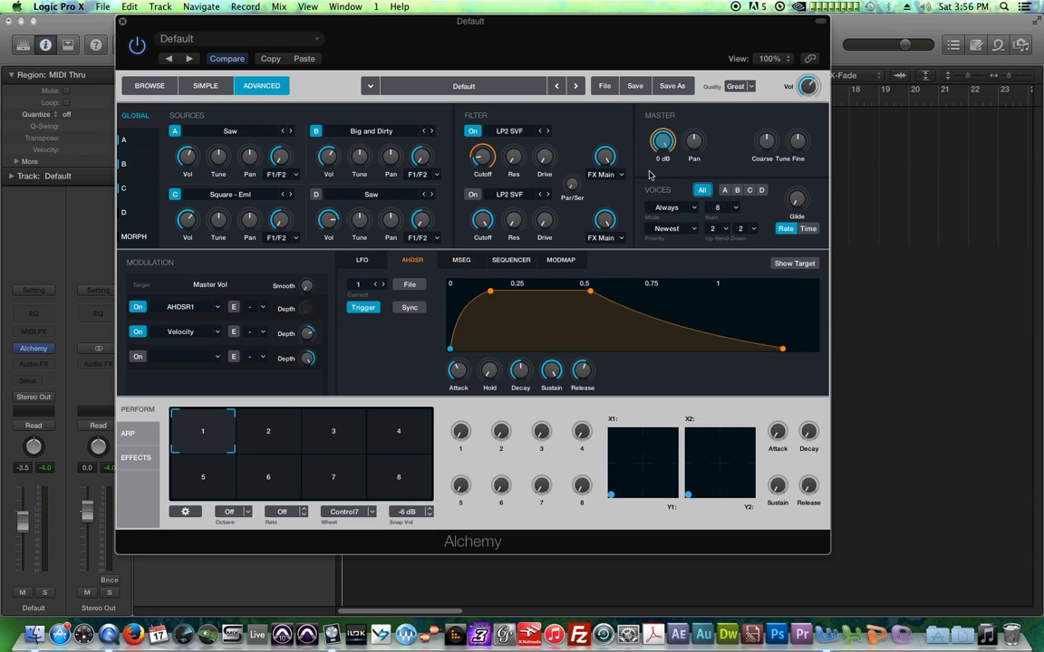
{"action": "left_click", "coordinate": [484, 160]}
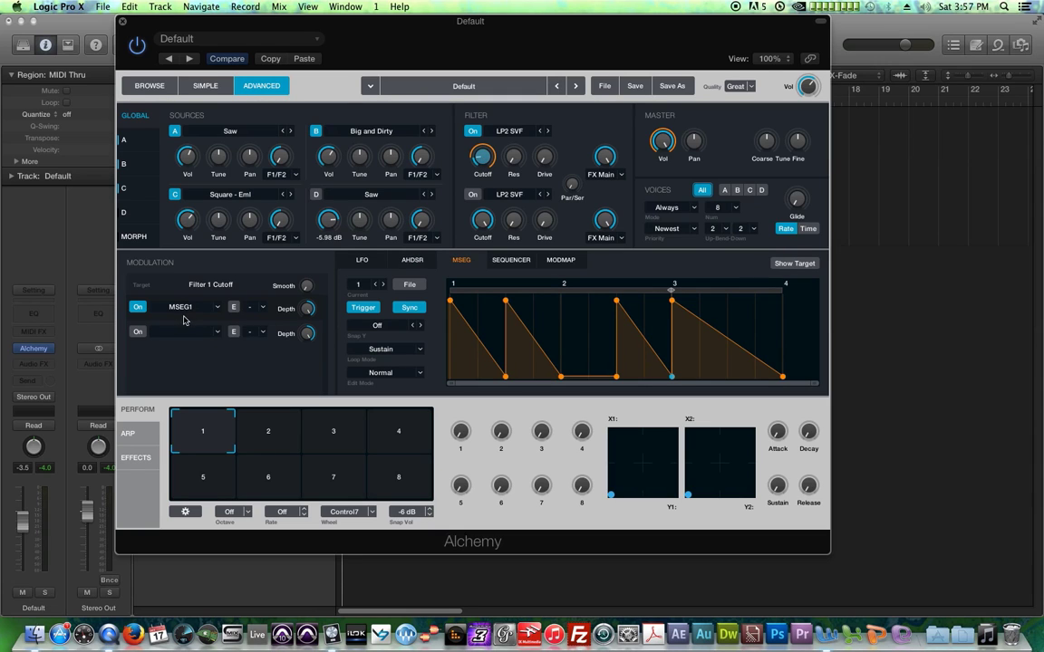
{"action": "left_click", "coordinate": [662, 140]}
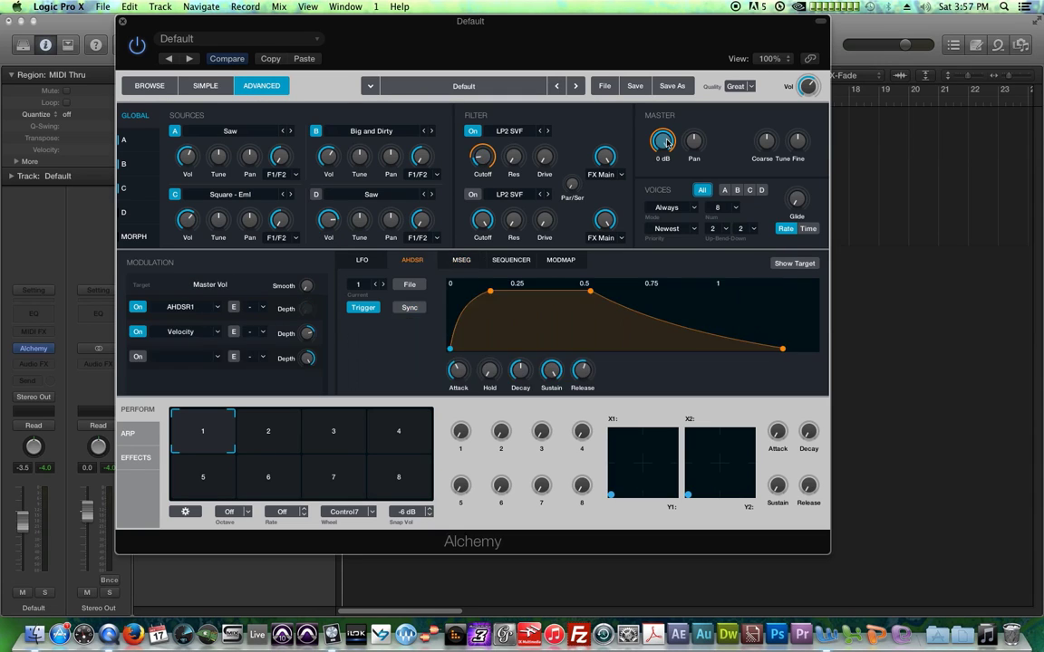
{"action": "left_click", "coordinate": [485, 163]}
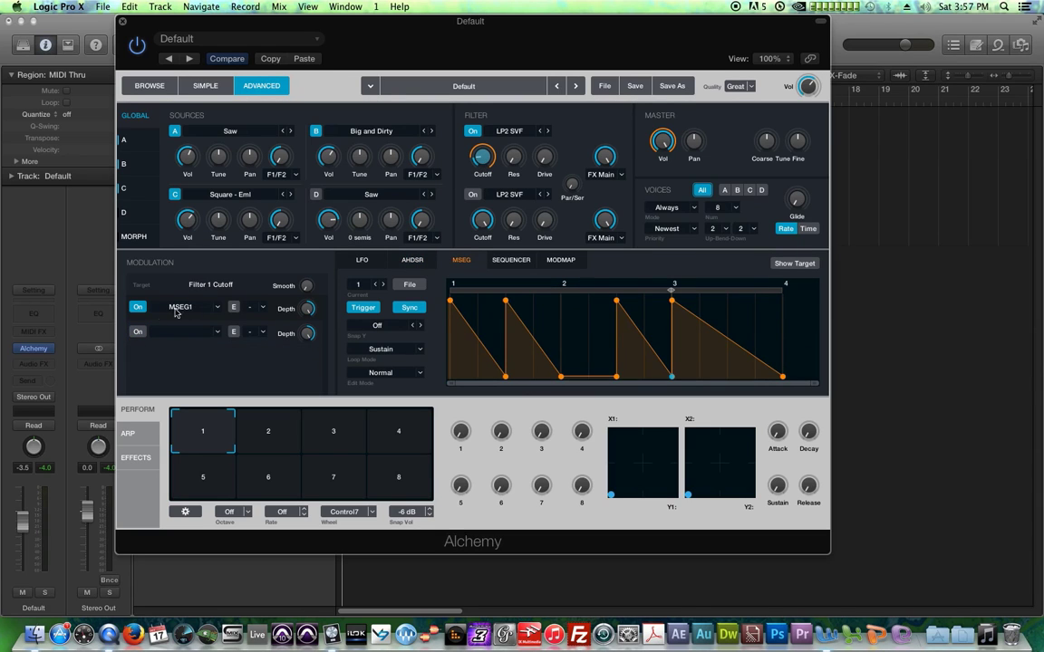
{"action": "left_click", "coordinate": [139, 309]}
{"action": "left_click_drag", "start_coordinate": [482, 159], "coordinate": [501, 109]}
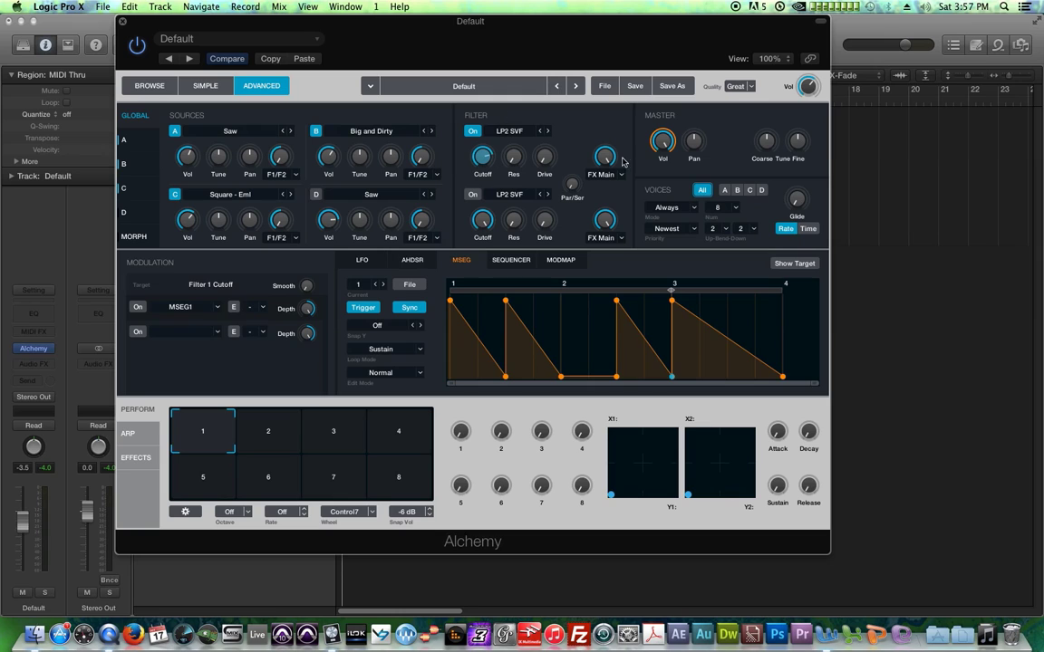
Step: Show Master Vol's modulation sources, compare the MSEG and AHDSR envelopes, and finish on AHDSR
{"action": "left_click", "coordinate": [662, 150]}
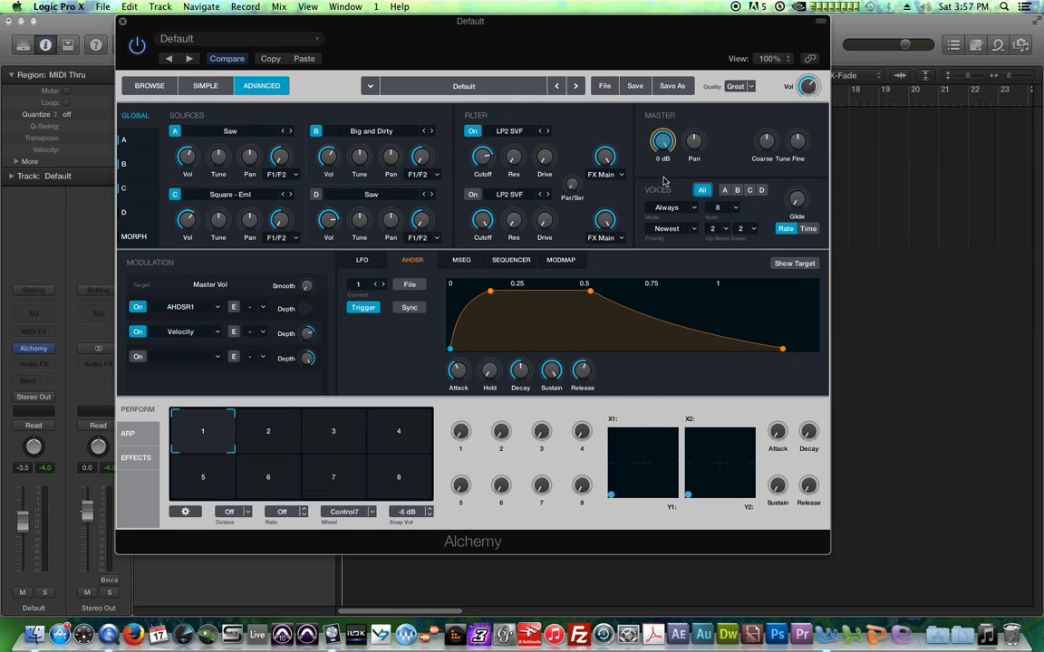
{"action": "left_click", "coordinate": [472, 262]}
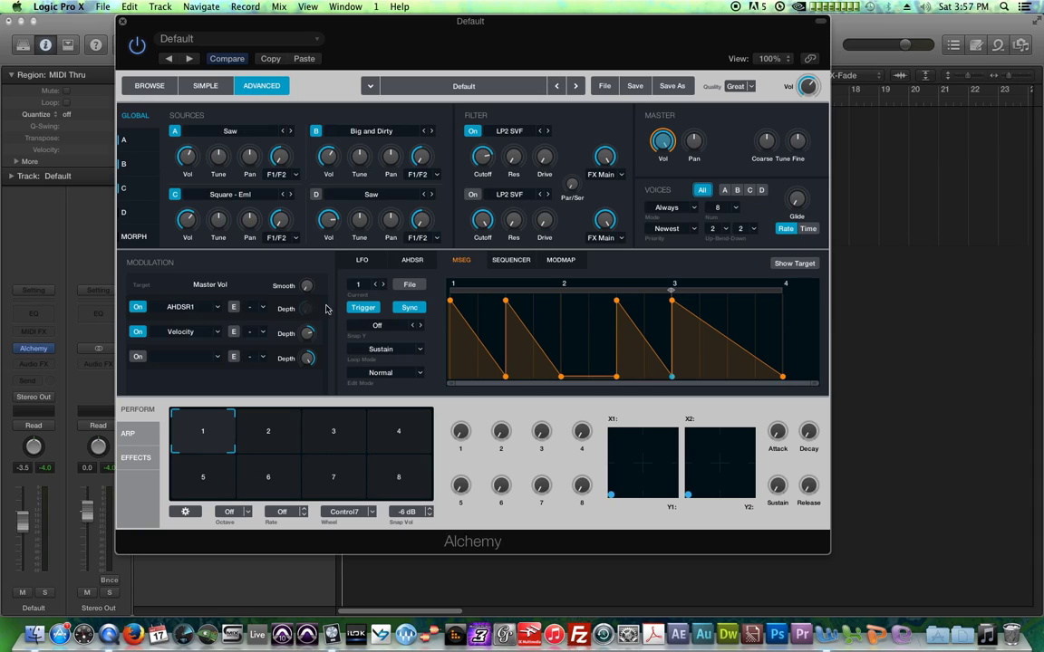
{"action": "left_click", "coordinate": [411, 260]}
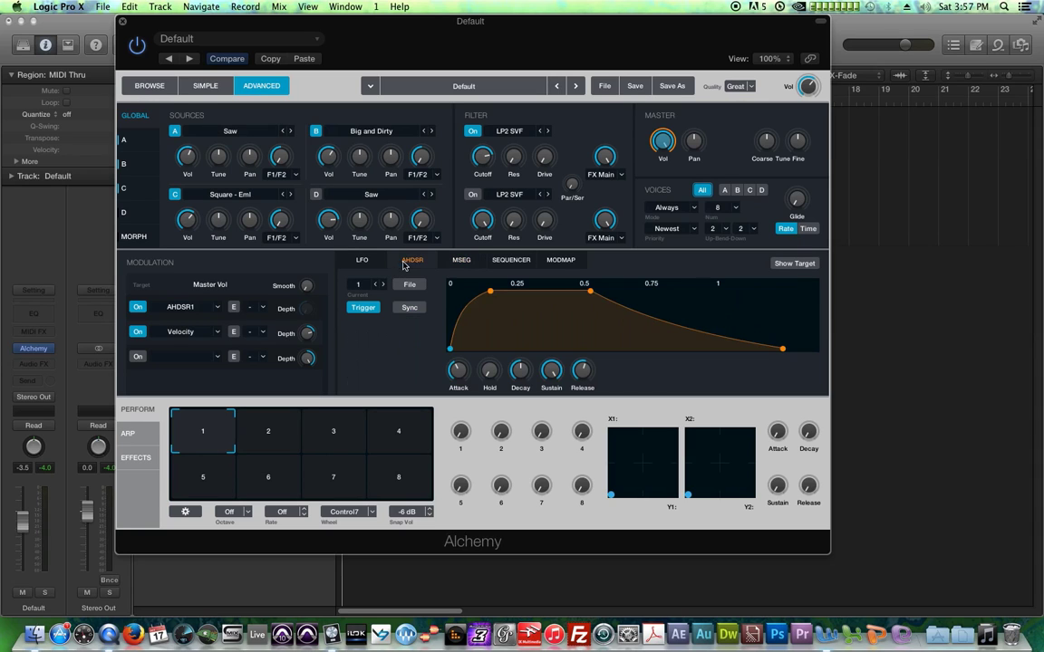
{"action": "left_click", "coordinate": [461, 261]}
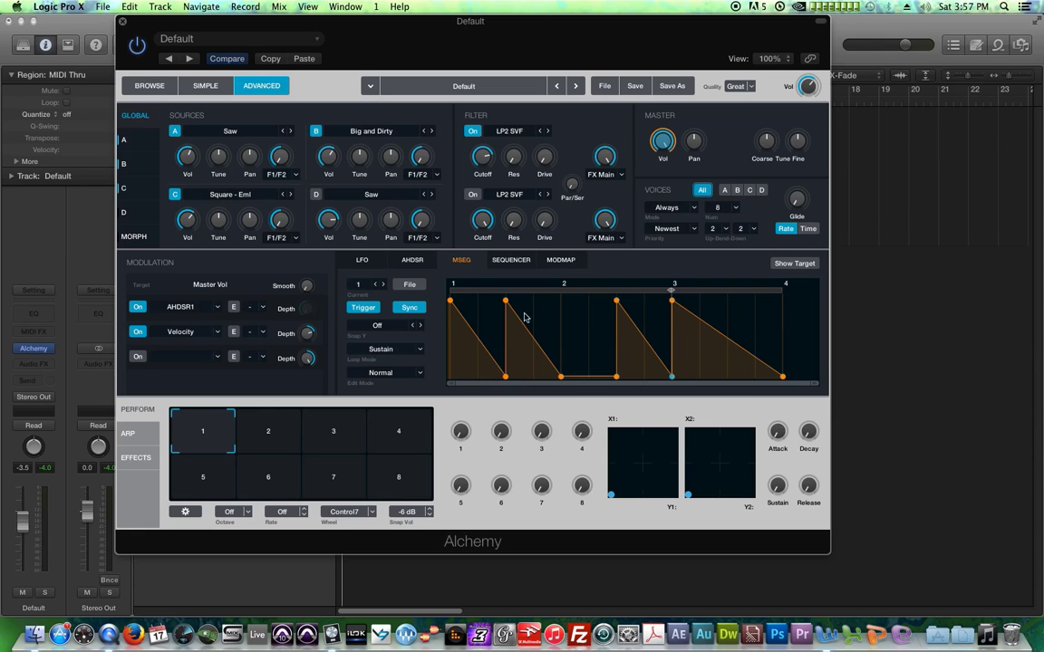
{"action": "left_click", "coordinate": [413, 261]}
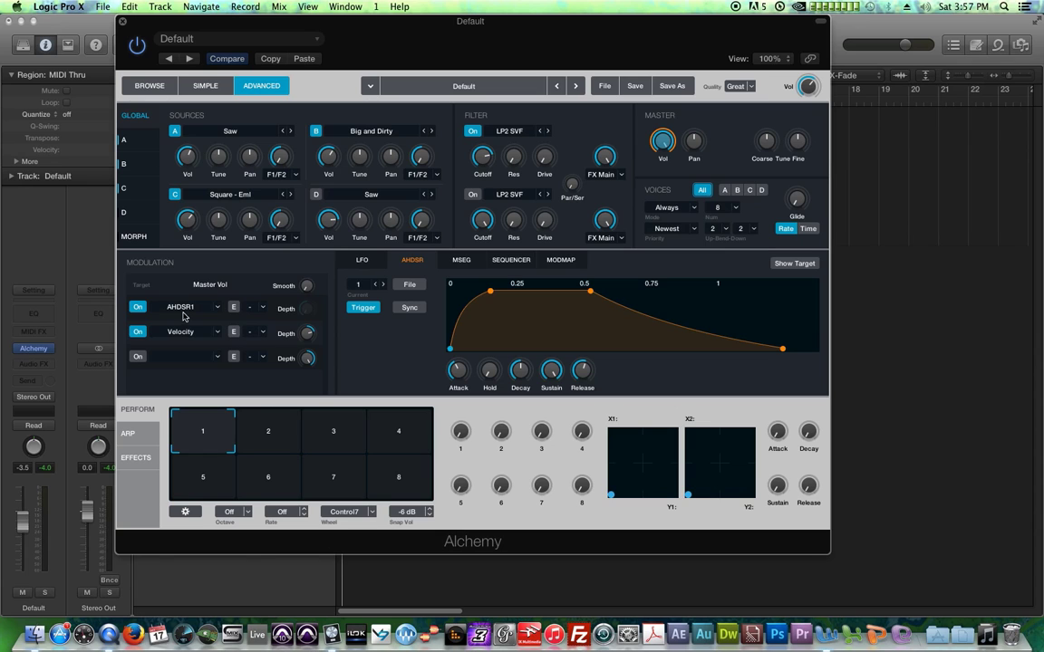
{"action": "mouse_move", "coordinate": [667, 145]}
Step: Assign MSEG Env > MSEG1 to Master Vol's empty third slot, then select Filter 1 Cutoff
{"action": "left_click", "coordinate": [162, 356]}
{"action": "mouse_move", "coordinate": [245, 395]}
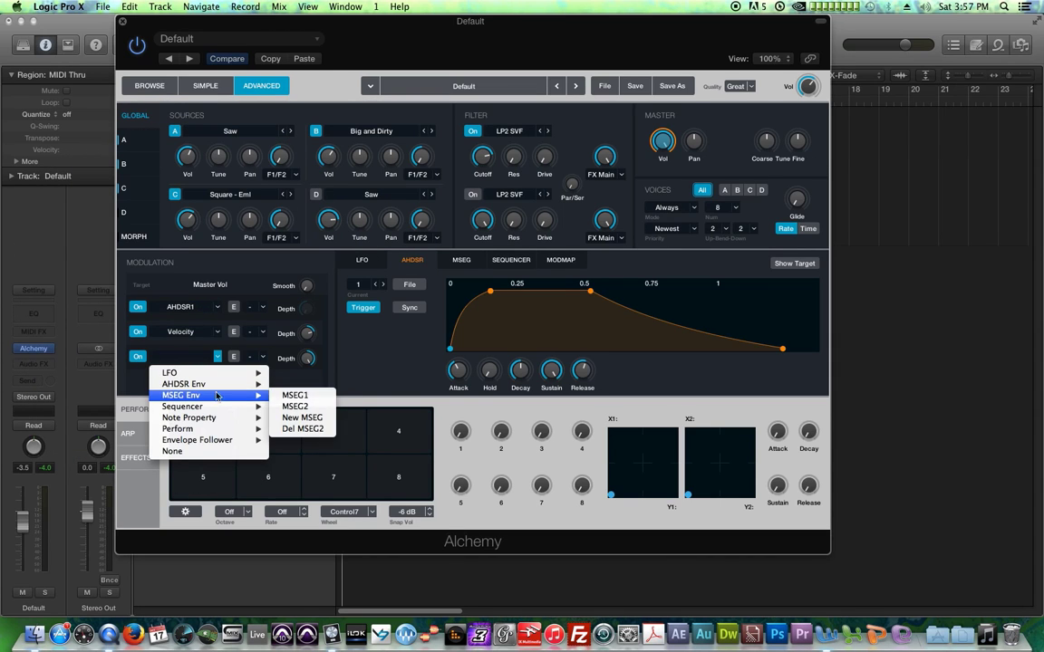
{"action": "left_click", "coordinate": [296, 395]}
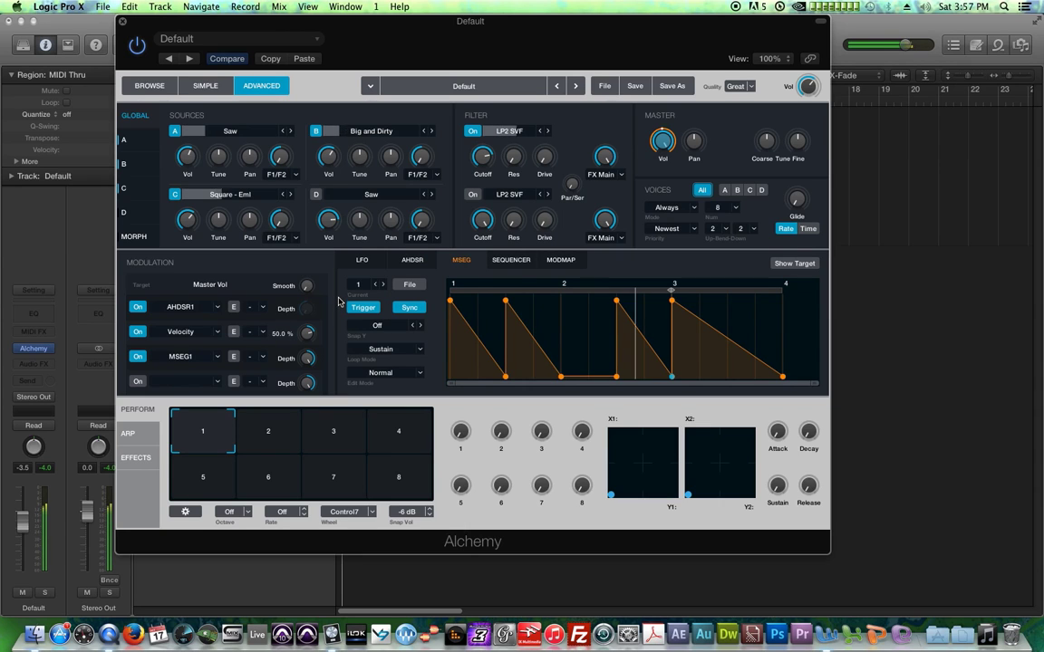
{"action": "left_click", "coordinate": [491, 164]}
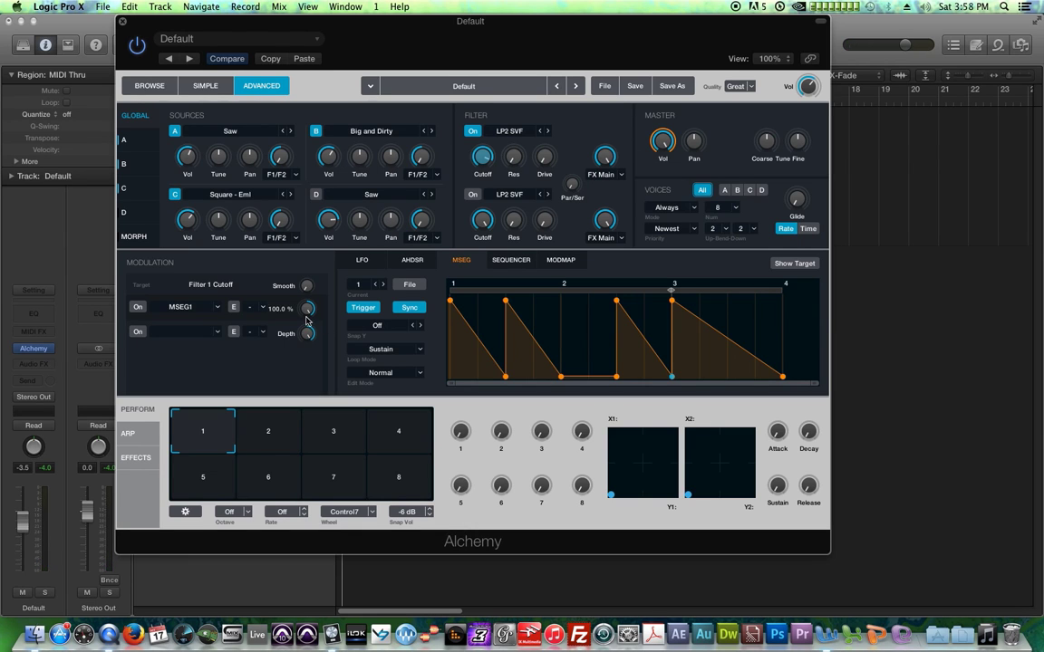
Step: Lower MSEG1's modulation depth on Master Vol
{"action": "mouse_move", "coordinate": [309, 313]}
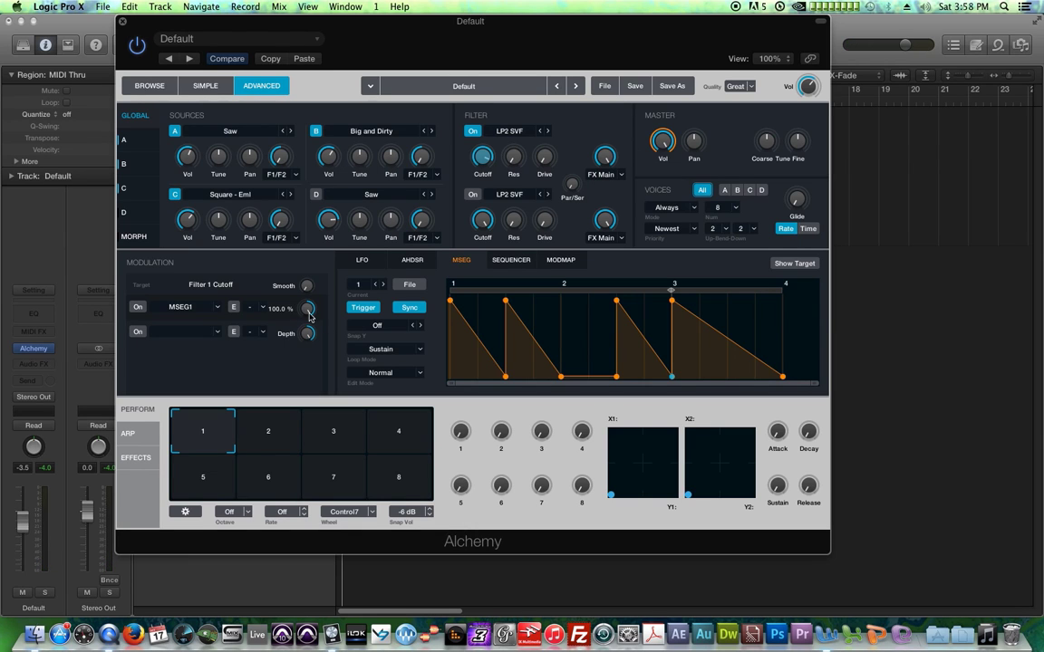
{"action": "left_click", "coordinate": [660, 142]}
{"action": "mouse_move", "coordinate": [310, 370]}
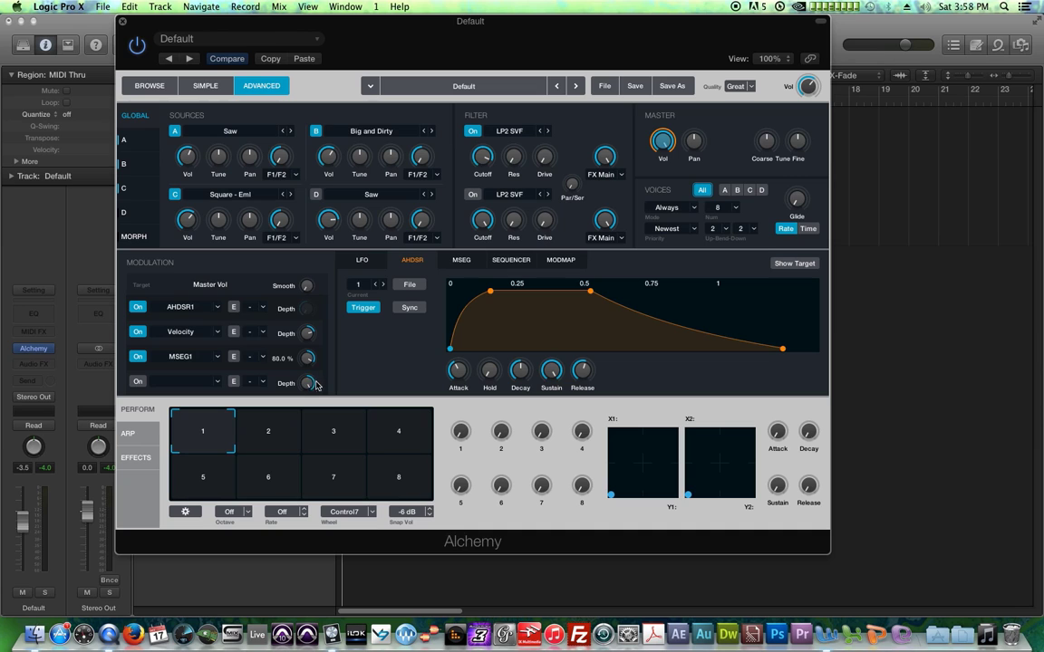
{"action": "left_click_drag", "start_coordinate": [318, 391], "coordinate": [311, 369]}
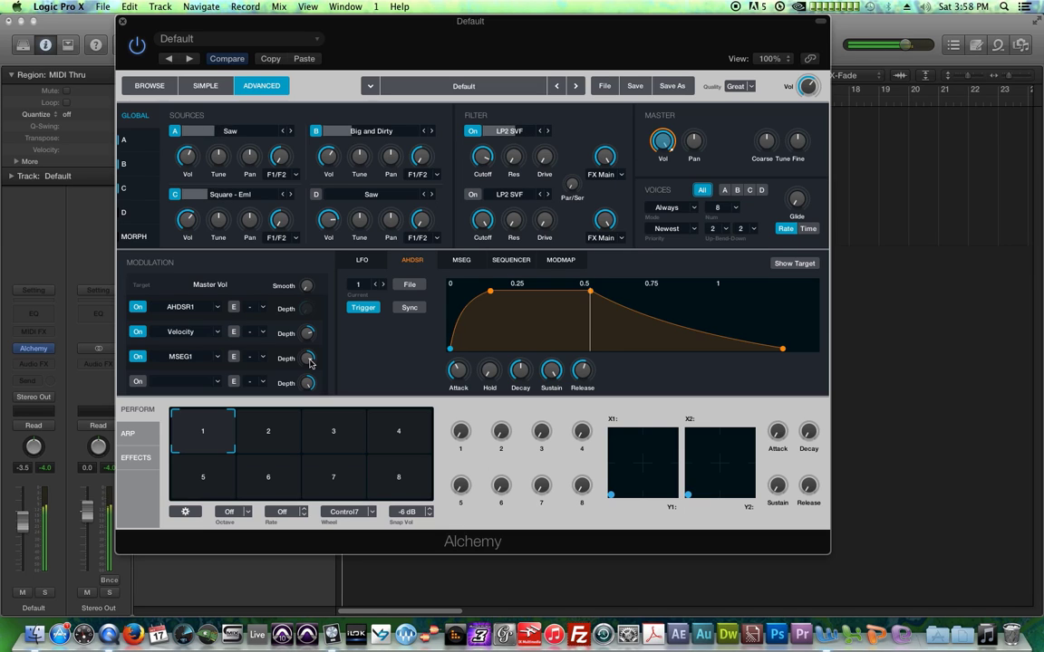
Step: Re-enable the Filter 1 Cutoff modulator, switch it to MSEG2, and sync MSEG2 to tempo
{"action": "left_click", "coordinate": [482, 156]}
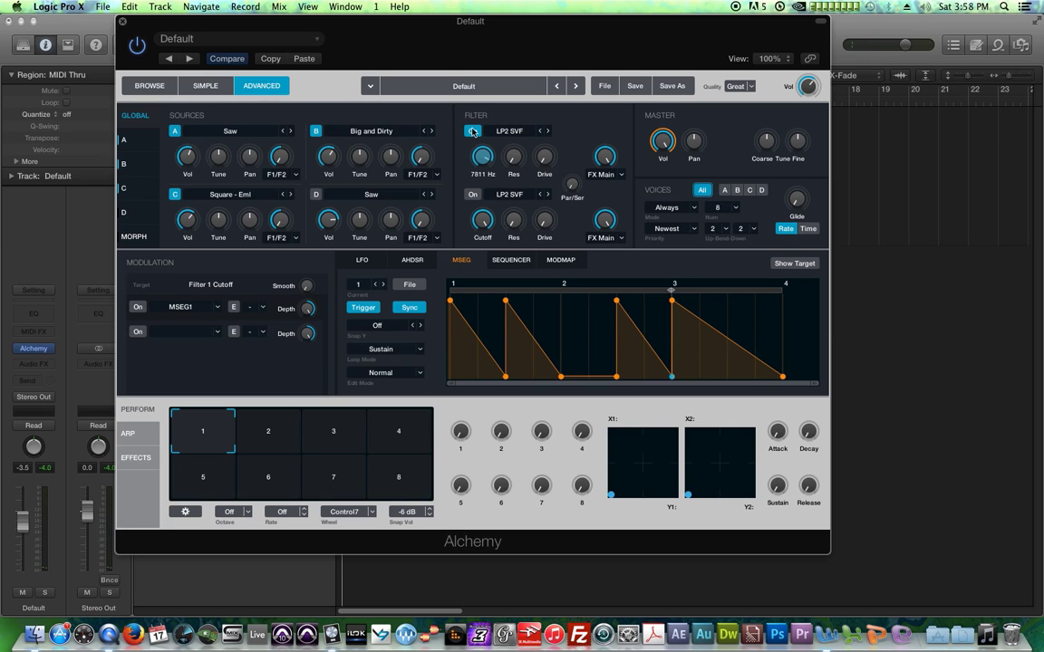
{"action": "left_click", "coordinate": [136, 308]}
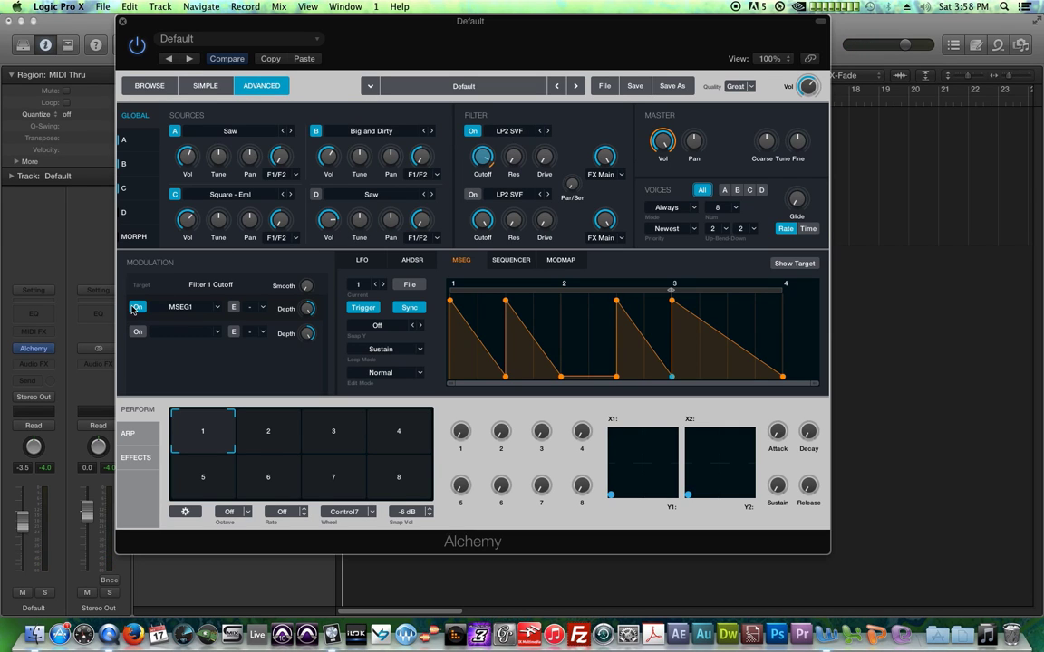
{"action": "left_click", "coordinate": [217, 308]}
{"action": "mouse_move", "coordinate": [224, 350]}
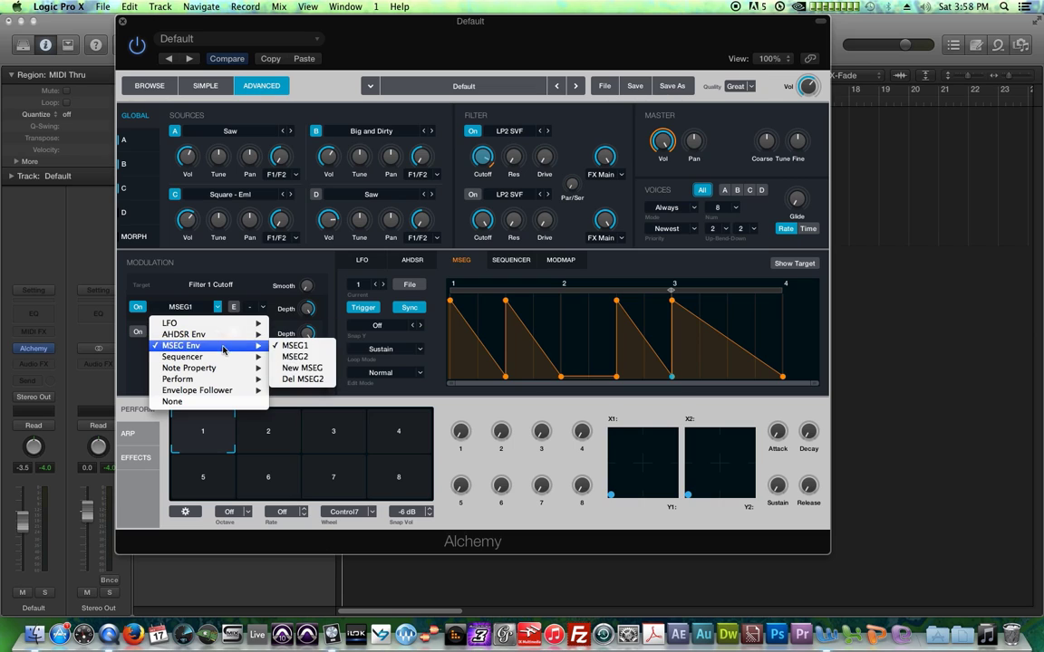
{"action": "left_click", "coordinate": [329, 357]}
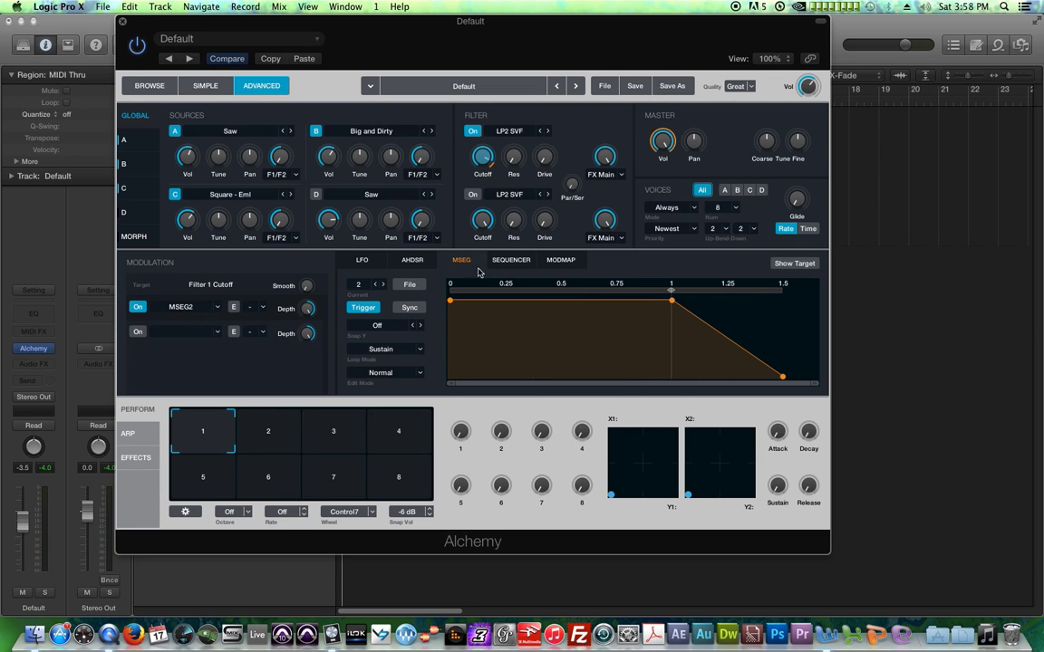
{"action": "left_click", "coordinate": [415, 308]}
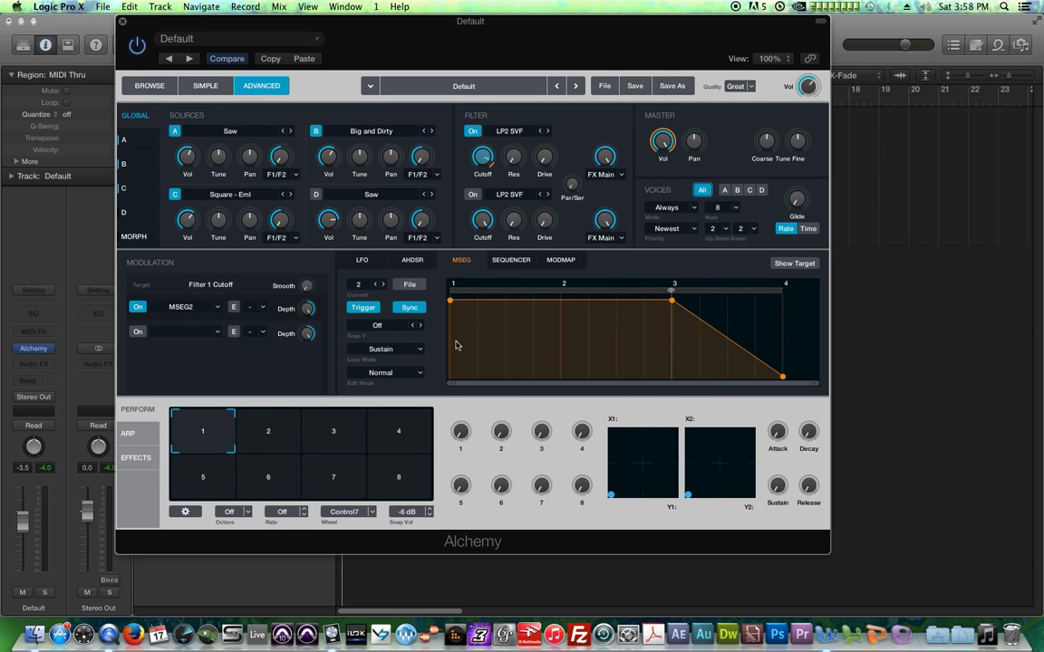
Step: Draw three sawtooth ramps in the MSEG2 envelope with top and bottom points
{"action": "left_click_drag", "start_coordinate": [475, 300], "coordinate": [477, 377]}
{"action": "left_click", "coordinate": [478, 301]}
{"action": "mouse_move", "coordinate": [477, 303]}
{"action": "left_mouse_down"}
{"action": "mouse_move", "coordinate": [477, 372]}
{"action": "mouse_move", "coordinate": [478, 300]}
{"action": "left_mouse_up"}
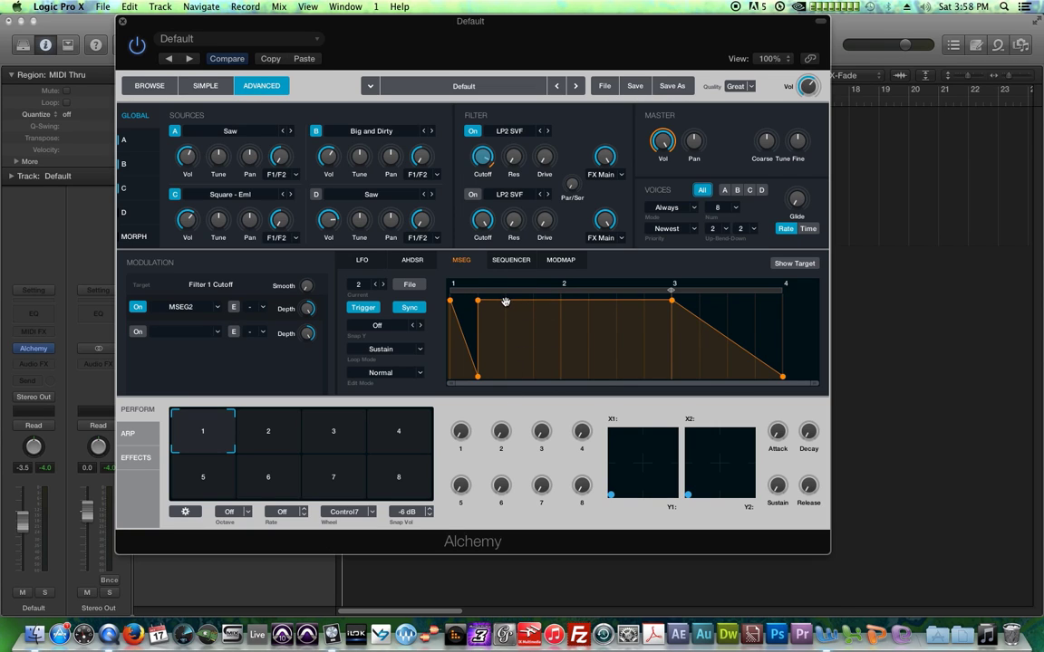
{"action": "left_click_drag", "start_coordinate": [506, 301], "coordinate": [504, 376]}
{"action": "left_click", "coordinate": [534, 301]}
{"action": "left_click_drag", "start_coordinate": [533, 302], "coordinate": [534, 376]}
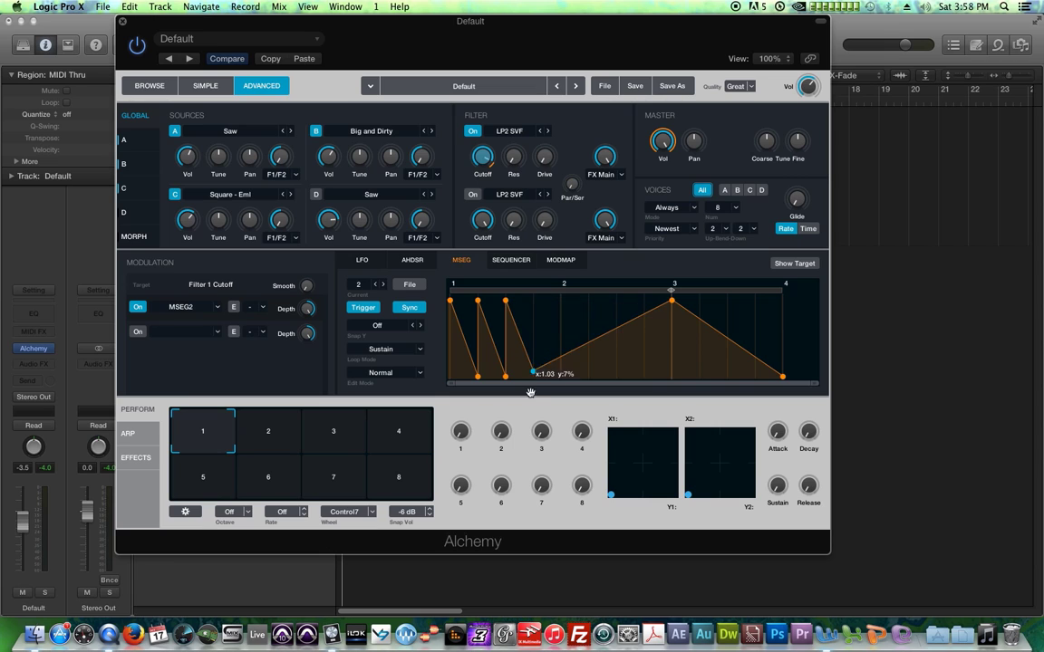
{"action": "left_click", "coordinate": [534, 300]}
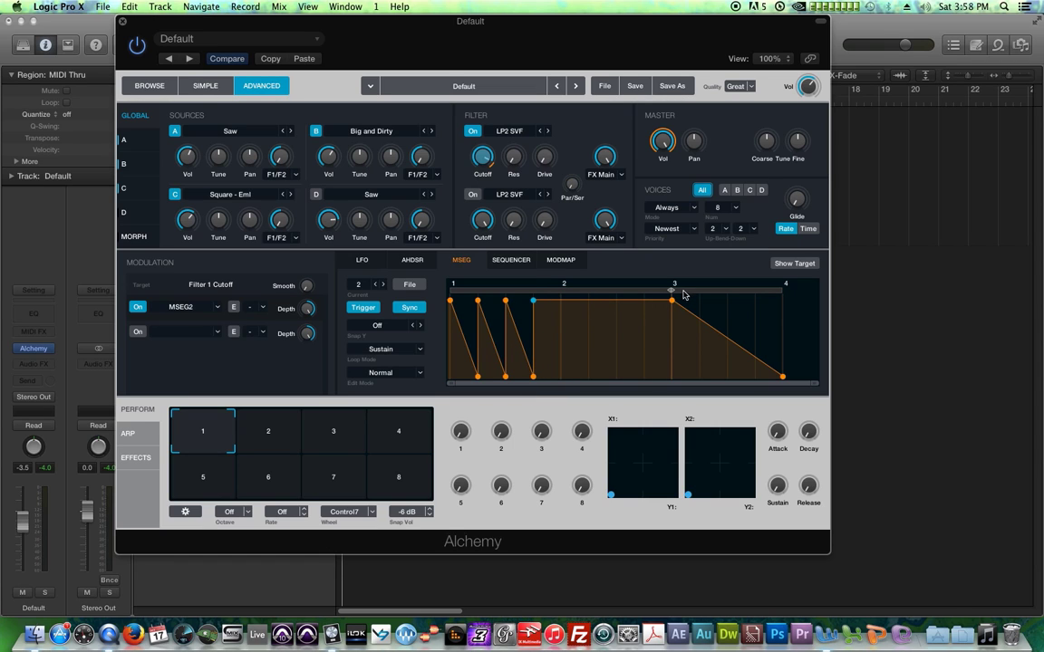
Step: Loop MSEG2 from the start to the end of the ramps and delete the trailing points
{"action": "left_click_drag", "start_coordinate": [631, 299], "coordinate": [448, 299]}
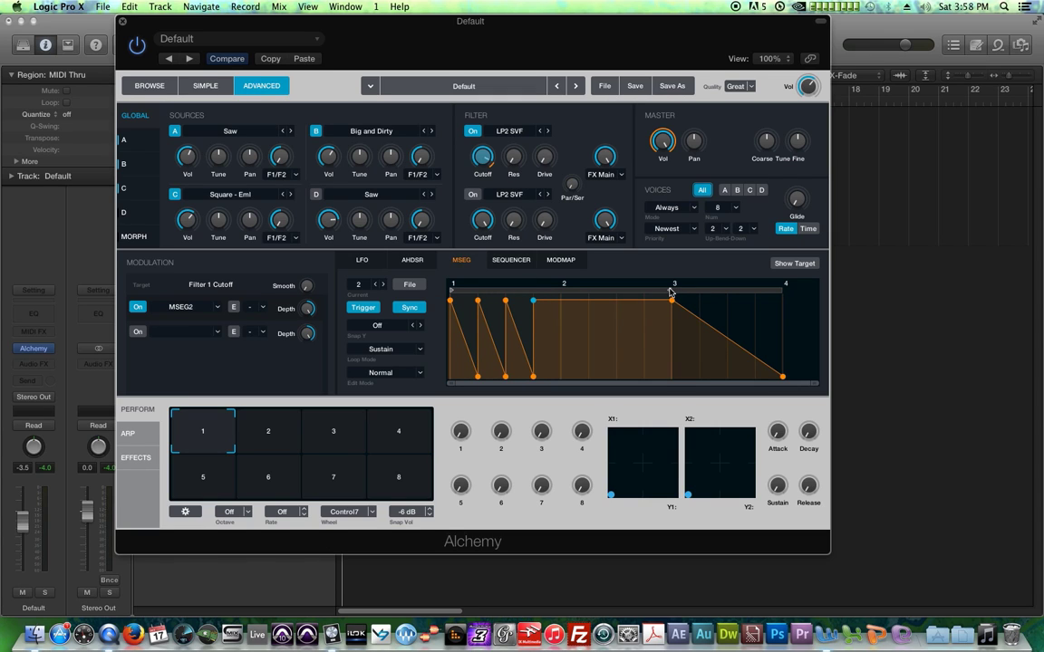
{"action": "left_click_drag", "start_coordinate": [672, 292], "coordinate": [552, 303]}
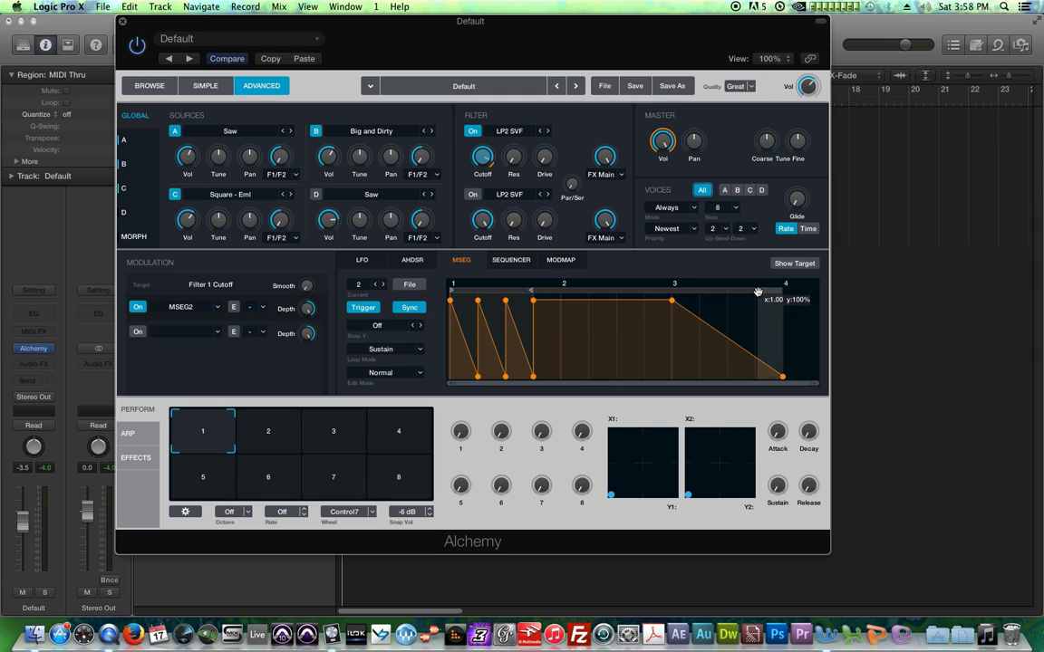
{"action": "left_click_drag", "start_coordinate": [799, 306], "coordinate": [550, 324]}
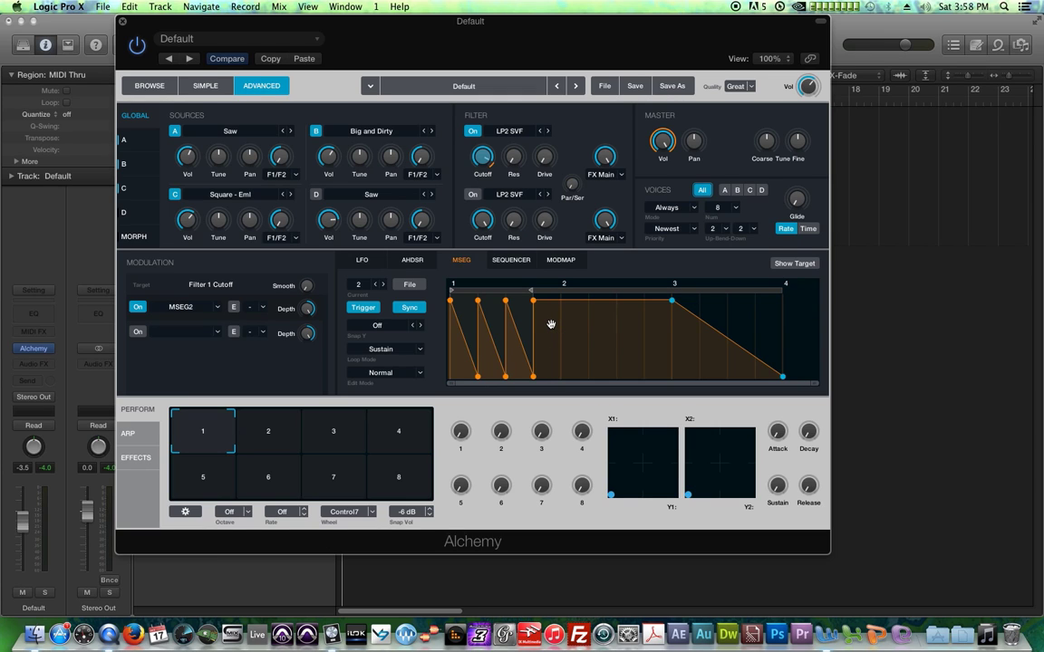
{"action": "left_click_drag", "start_coordinate": [794, 310], "coordinate": [638, 308]}
{"action": "double_click", "coordinate": [672, 302]}
{"action": "double_click", "coordinate": [782, 373]}
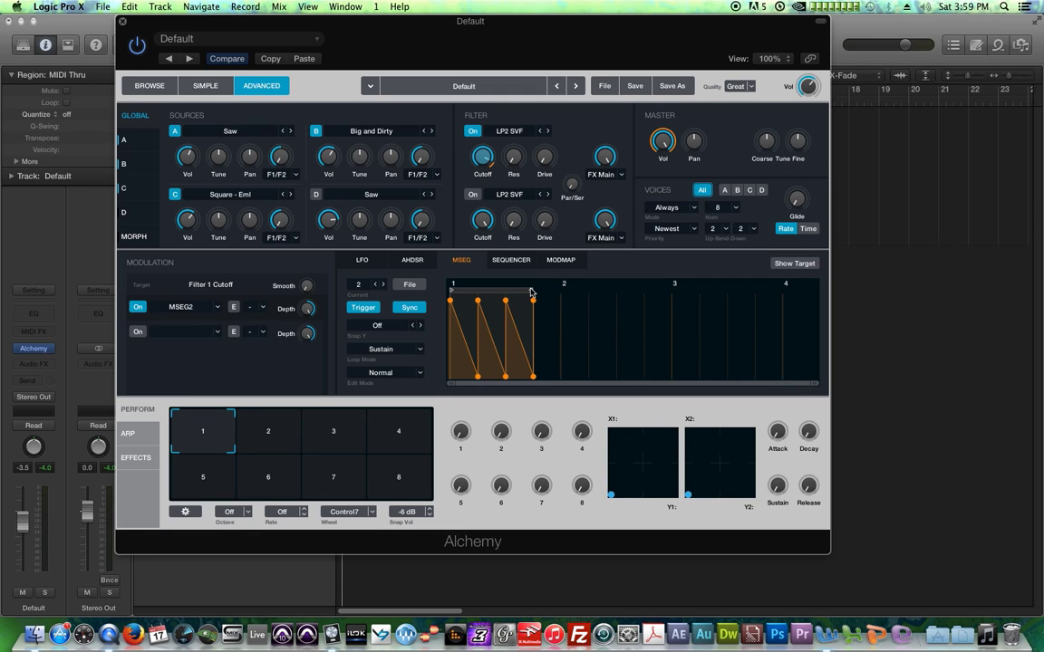
Step: Add a fourth MSEG2 sawtooth ramp and set Filter 1 Cutoff to 167 Hz
{"action": "left_click", "coordinate": [562, 377]}
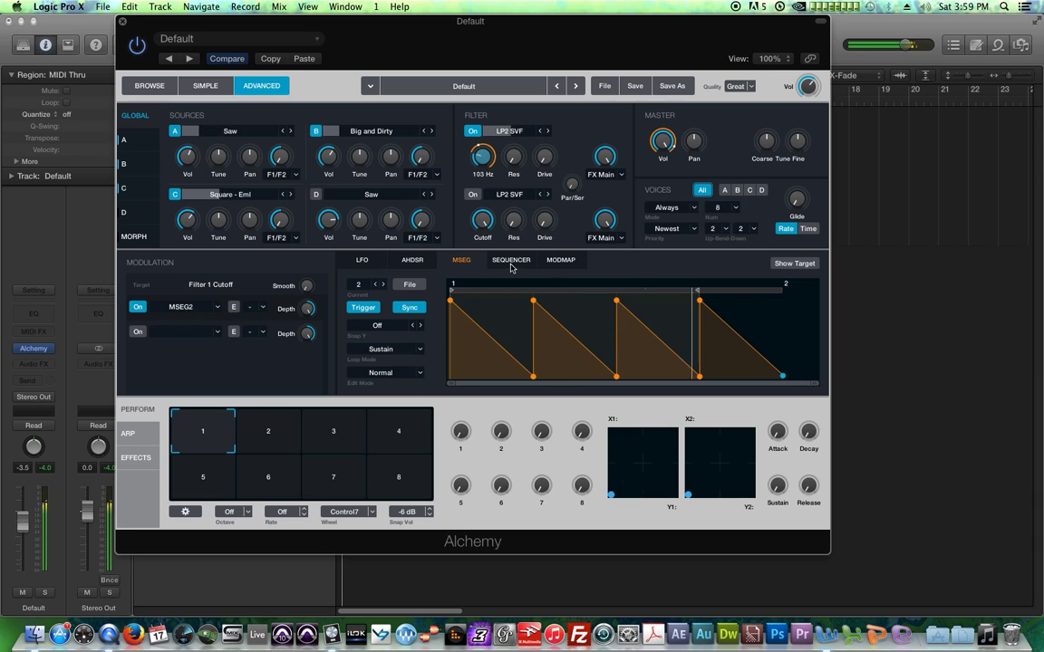
{"action": "left_click_drag", "start_coordinate": [483, 159], "coordinate": [483, 154]}
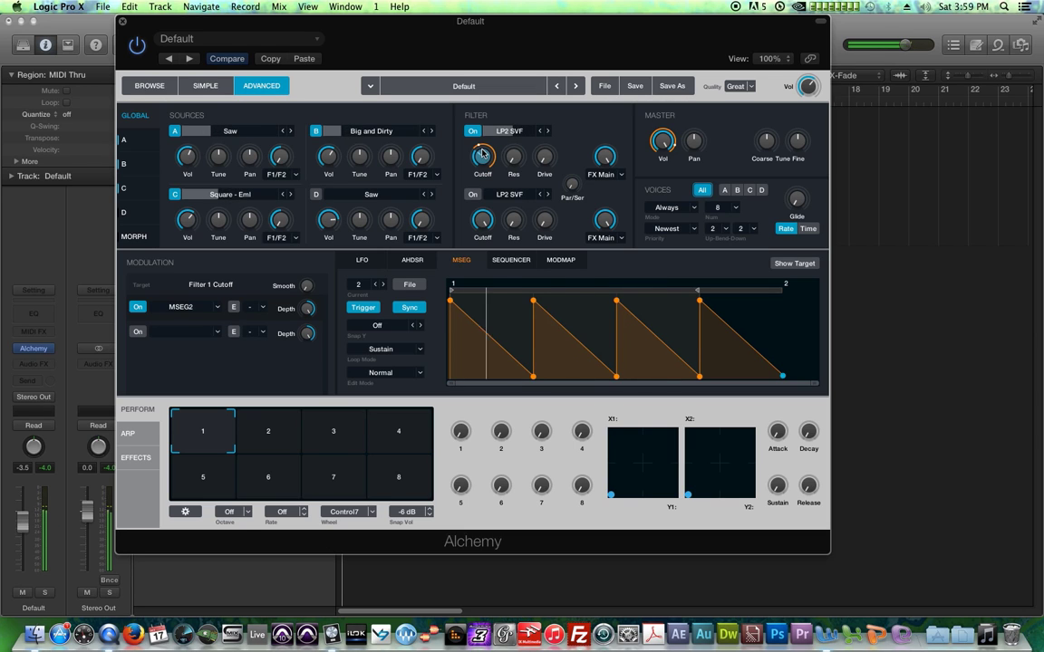
{"action": "left_click", "coordinate": [472, 154]}
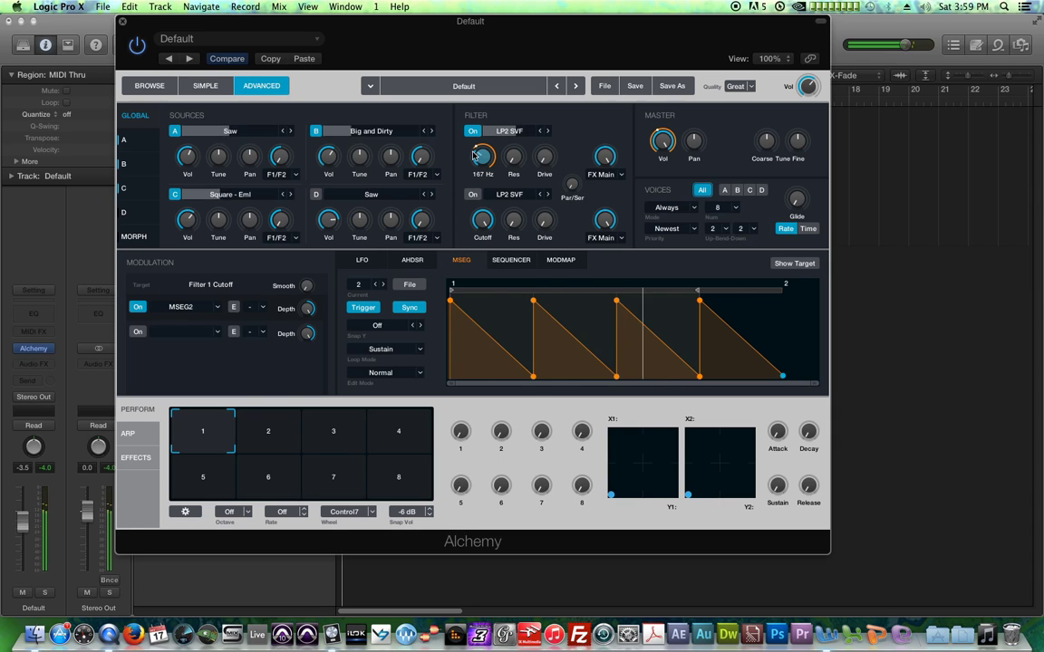
Step: Open Master Vol's MSEG1 envelope and add an end point at beat 5, 0% level
{"action": "left_click", "coordinate": [658, 148]}
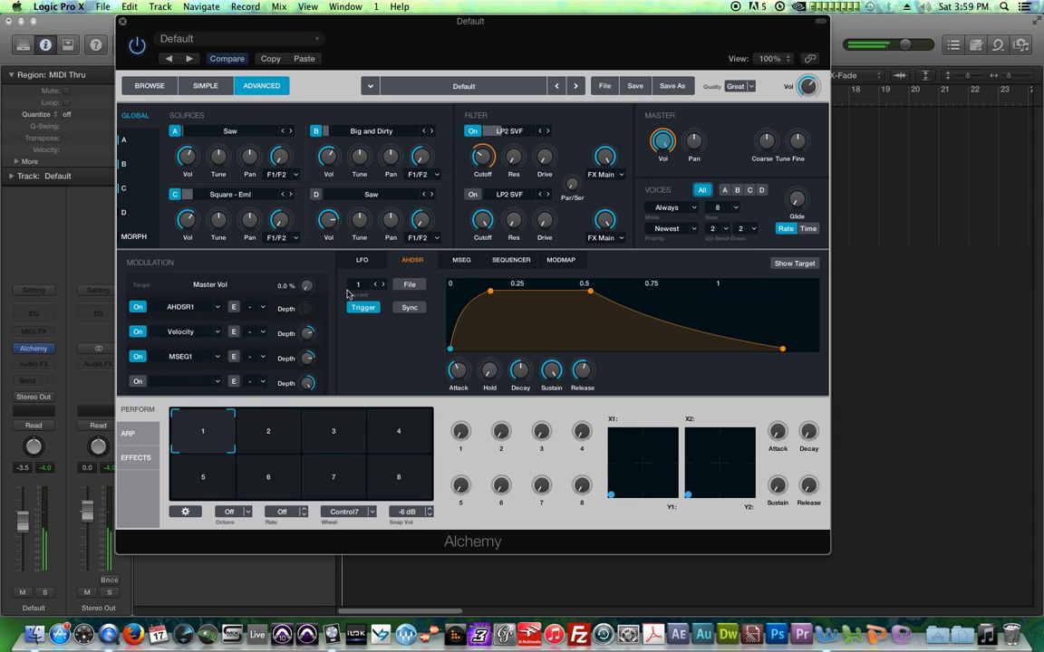
{"action": "left_click", "coordinate": [466, 262]}
{"action": "left_click", "coordinate": [375, 284]}
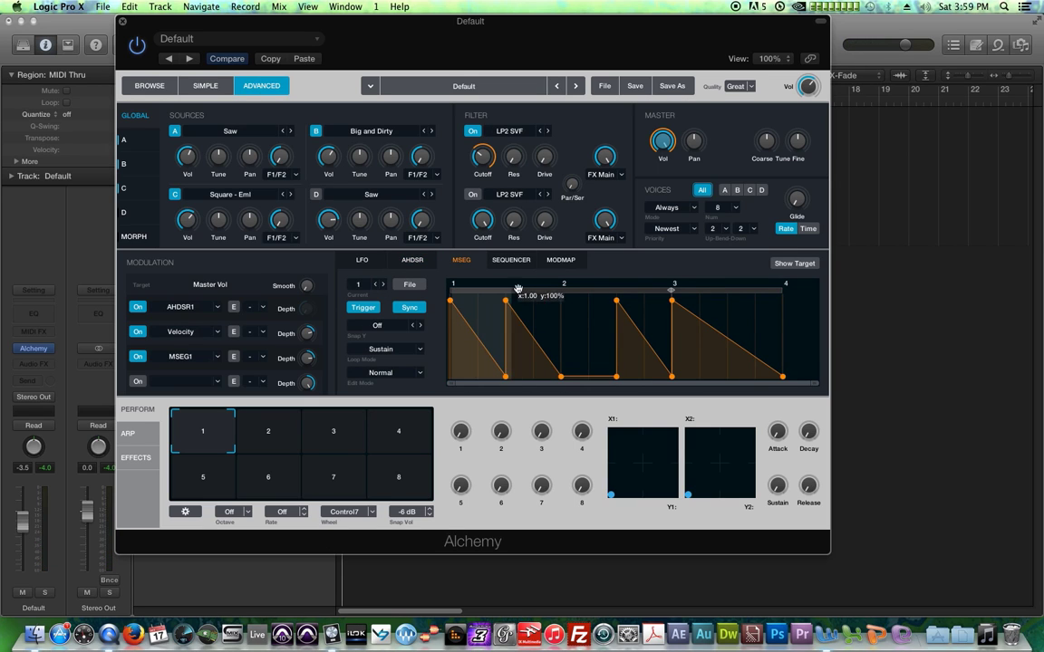
{"action": "left_click", "coordinate": [771, 316]}
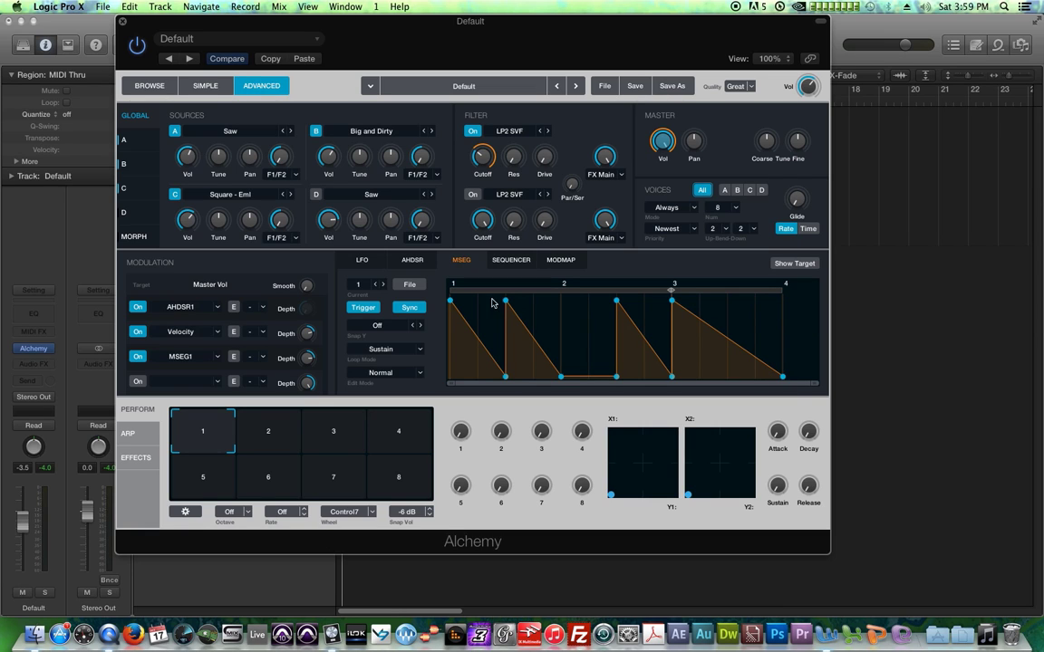
{"action": "left_click", "coordinate": [800, 360]}
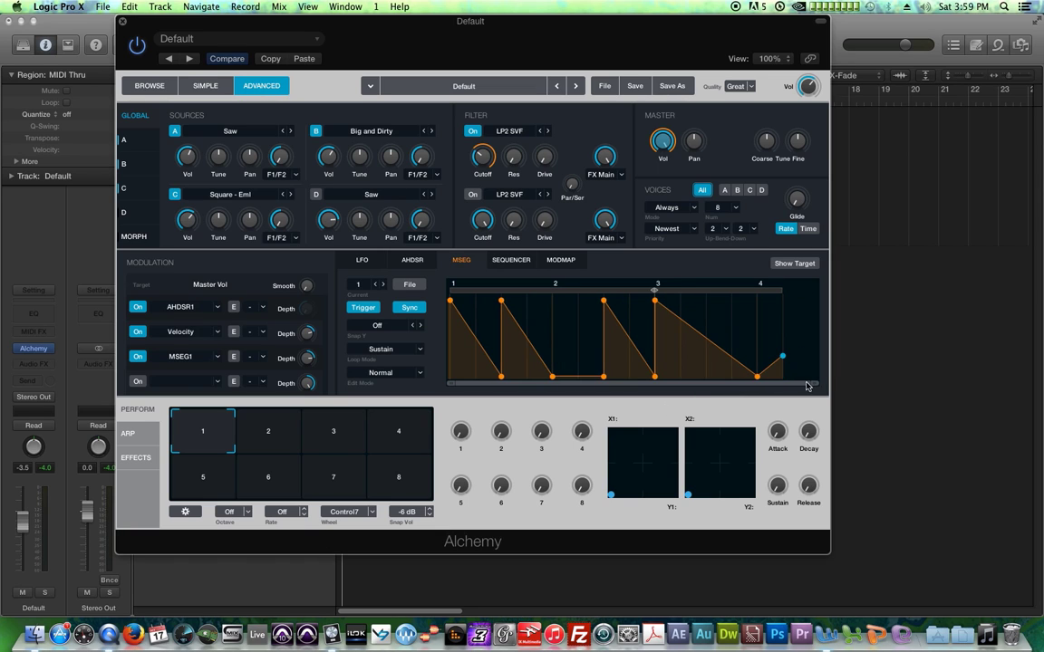
{"action": "left_click_drag", "start_coordinate": [782, 358], "coordinate": [767, 319]}
Step: Set the MSEG1 loop to span from the envelope's beginning to its end
{"action": "left_click_drag", "start_coordinate": [523, 287], "coordinate": [634, 385]}
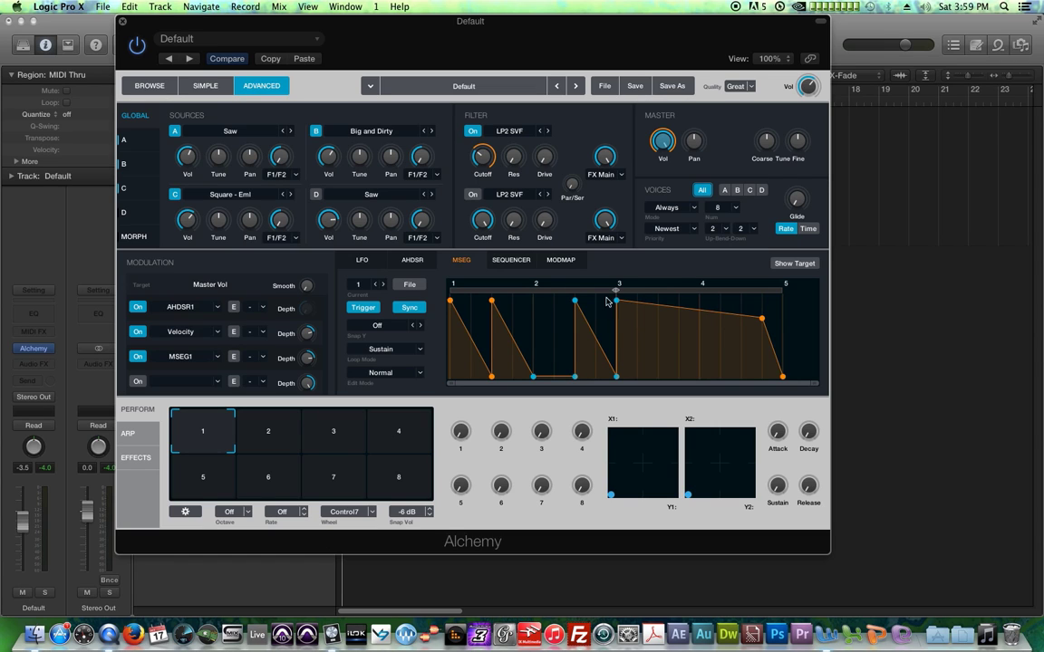
{"action": "left_click_drag", "start_coordinate": [615, 296], "coordinate": [454, 309]}
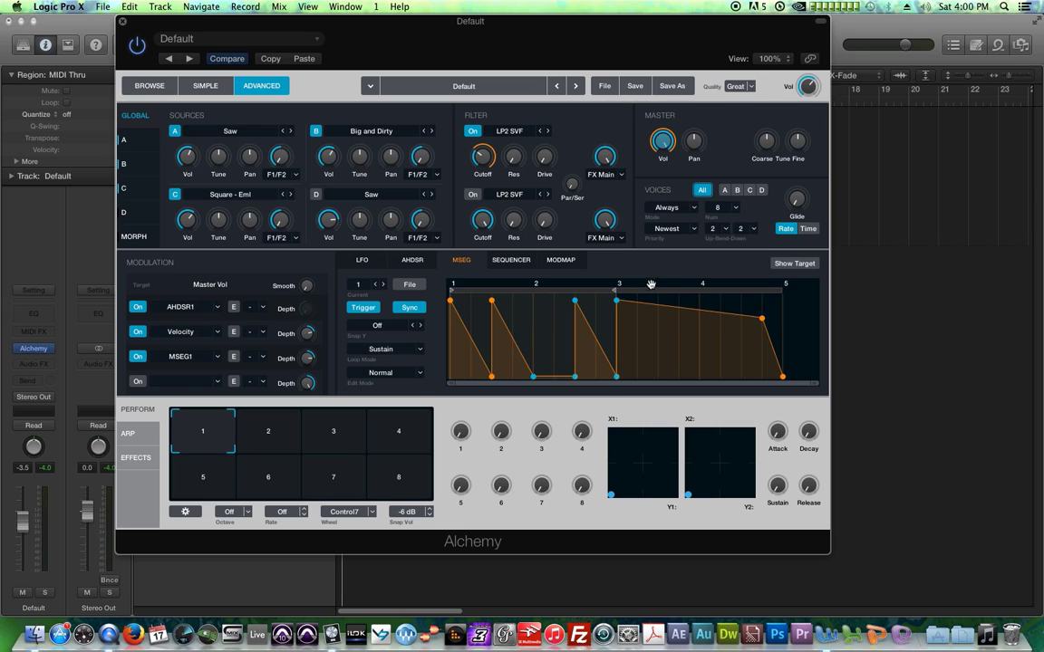
{"action": "left_click_drag", "start_coordinate": [677, 284], "coordinate": [782, 288]}
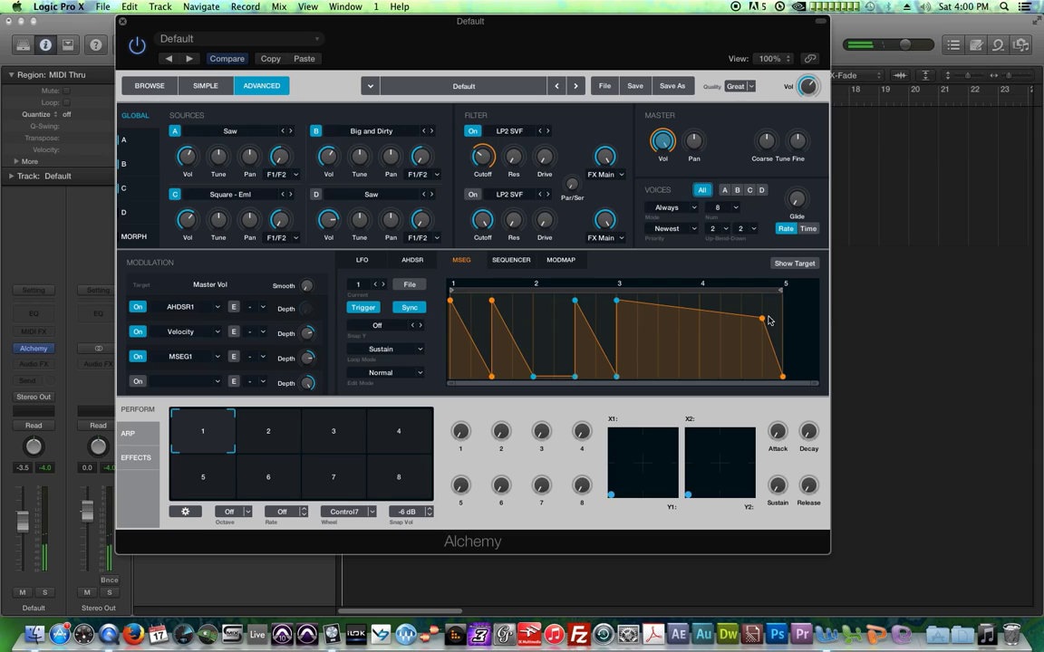
Step: Disable MSEG2's modulation of Filter 1 Cutoff and switch the editor to MSEG1
{"action": "left_click", "coordinate": [508, 260]}
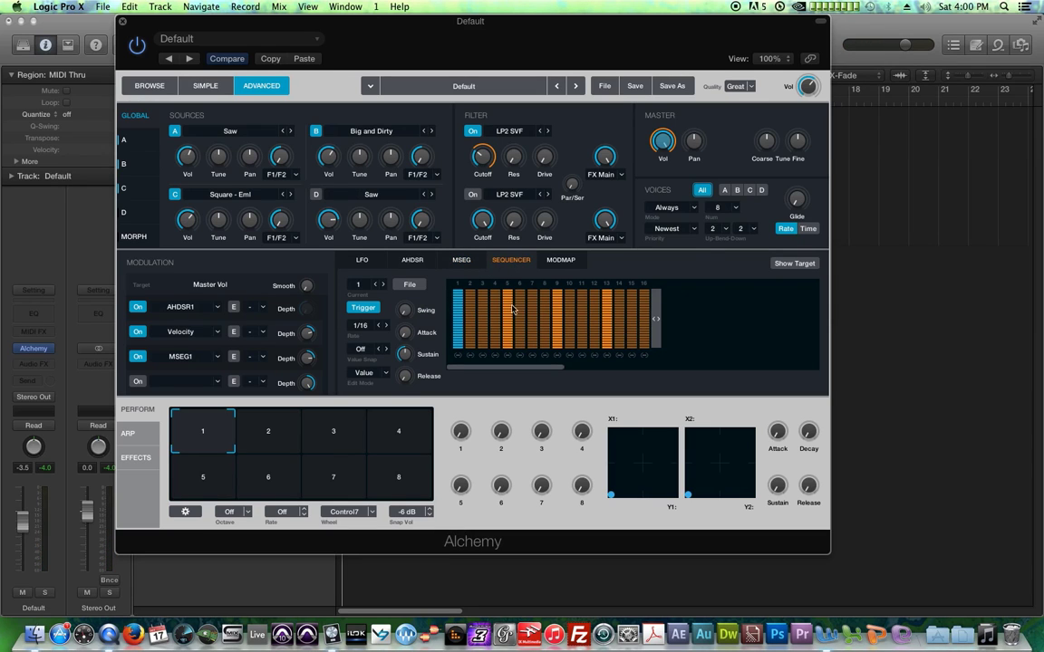
{"action": "left_click", "coordinate": [463, 261]}
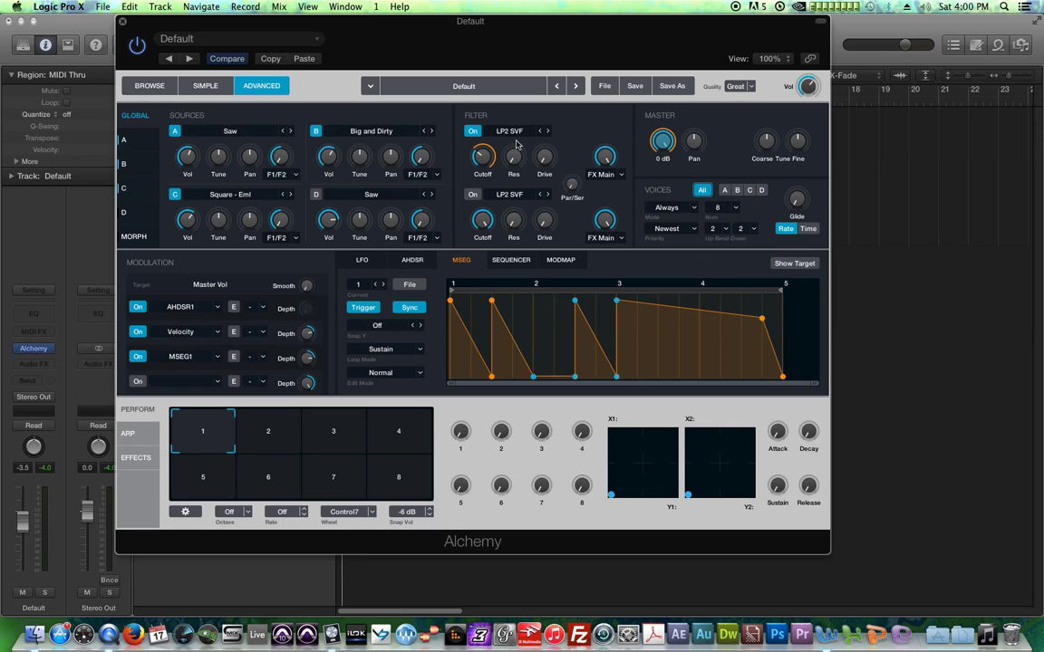
{"action": "left_click", "coordinate": [483, 156]}
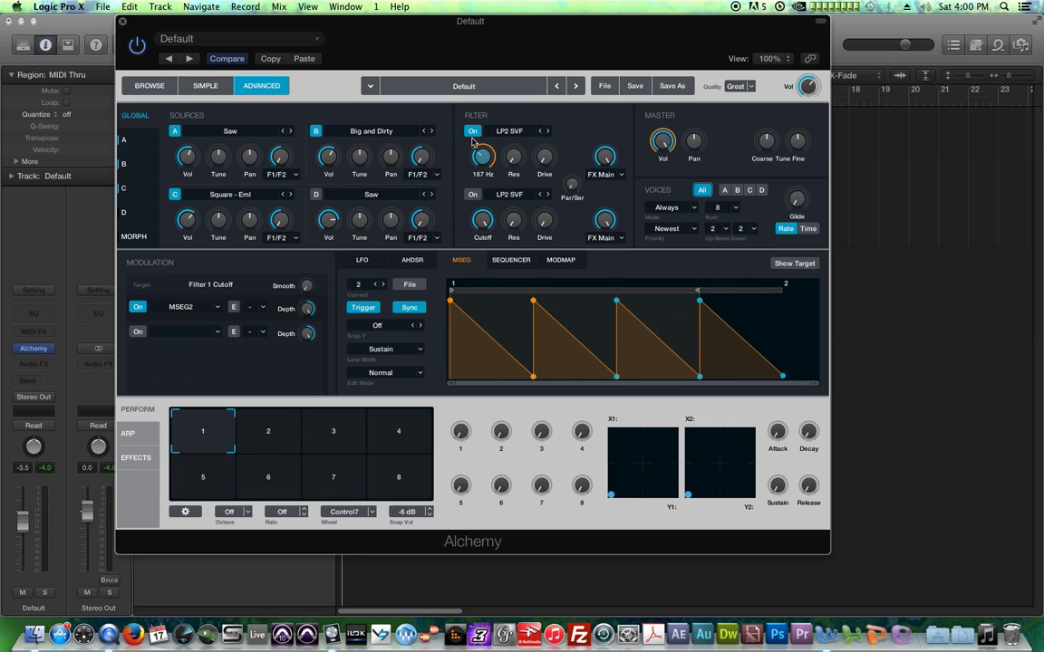
{"action": "left_click", "coordinate": [138, 308]}
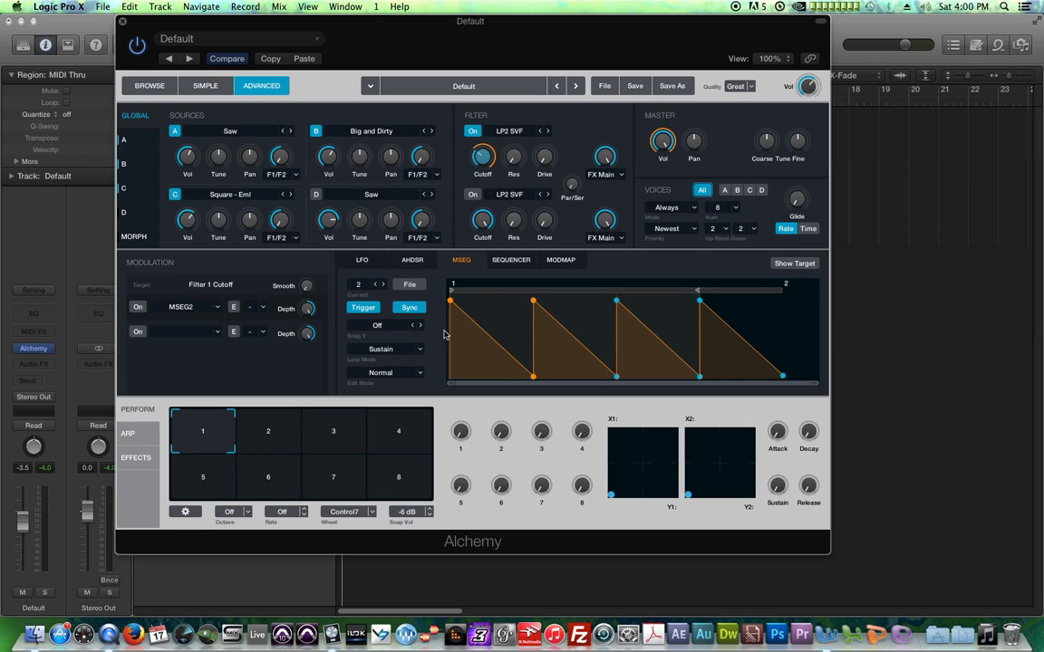
{"action": "left_click", "coordinate": [377, 286]}
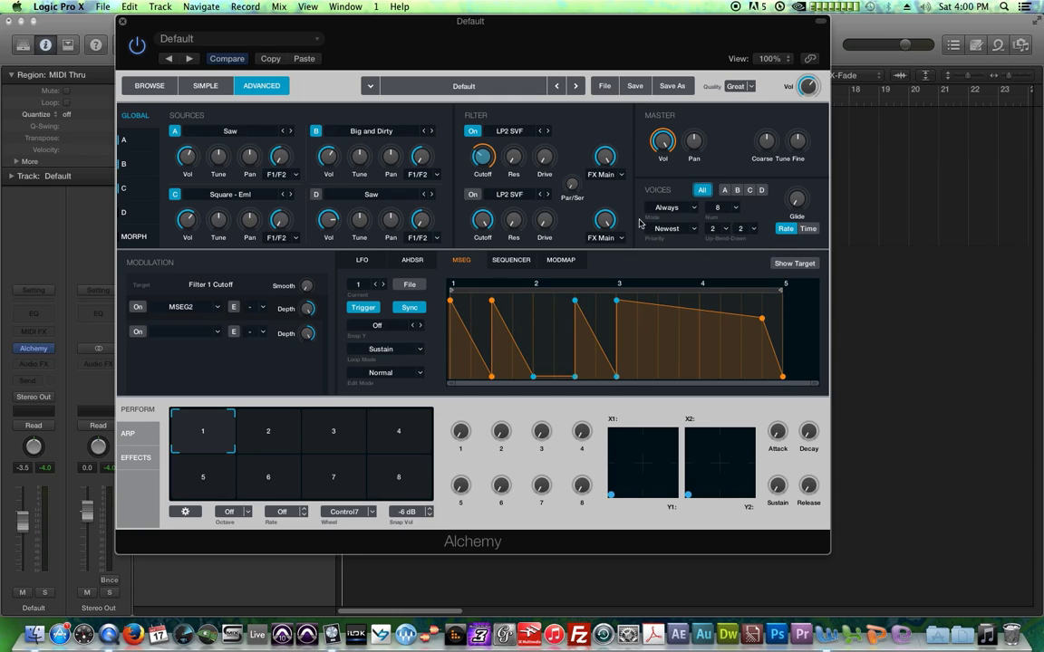
Step: Compare Master Vol and Filter 1 Cutoff modulation, ending in the MSEG editor
{"action": "left_click", "coordinate": [659, 154]}
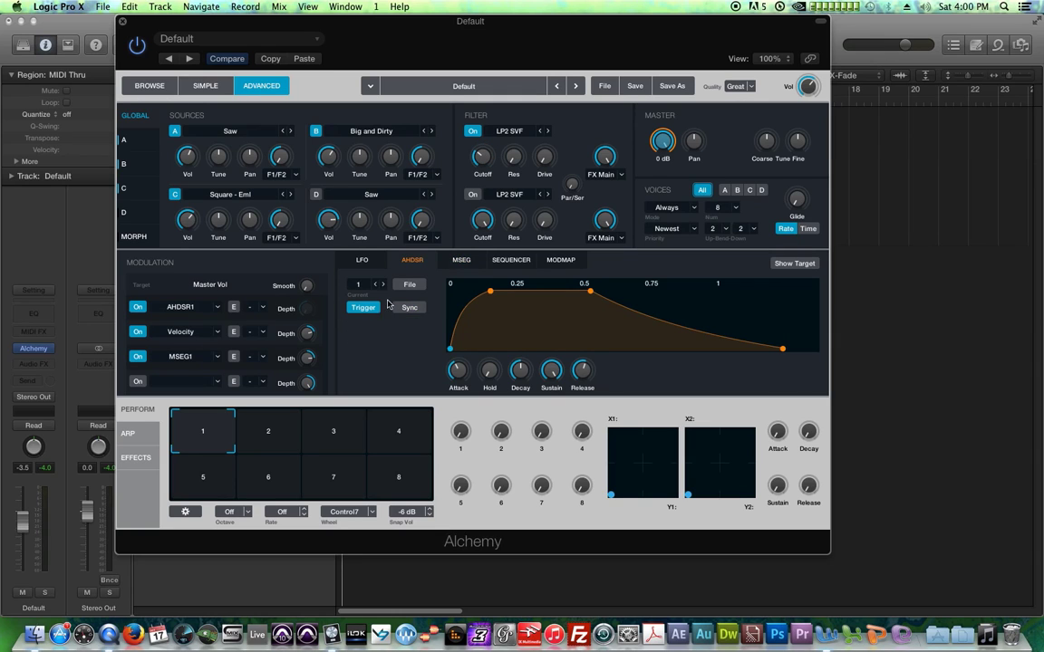
{"action": "left_click", "coordinate": [473, 261]}
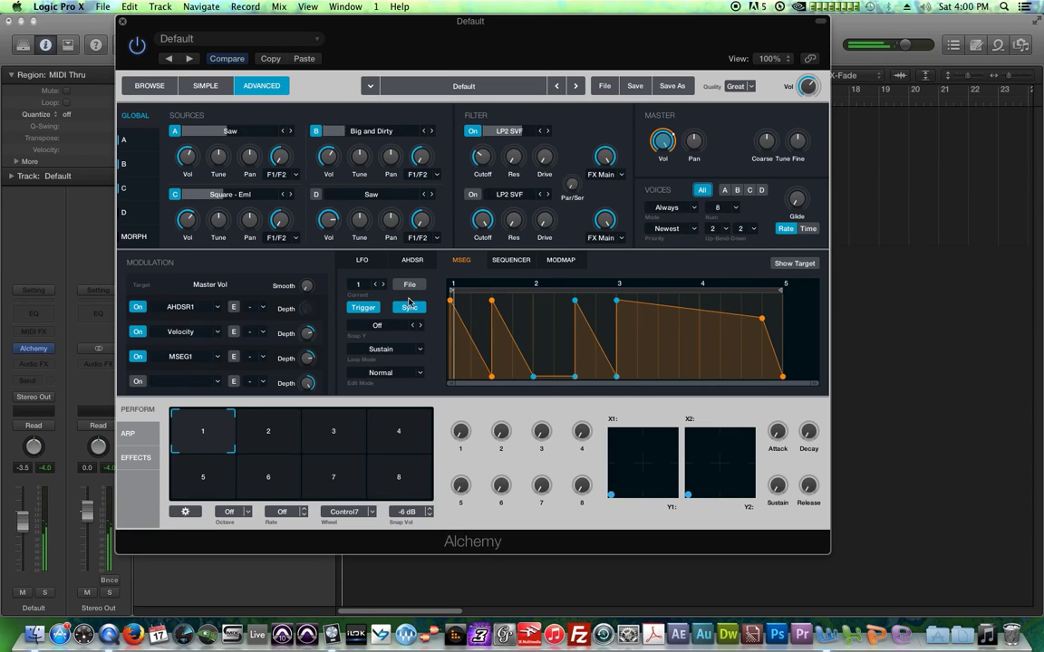
{"action": "left_click", "coordinate": [475, 167]}
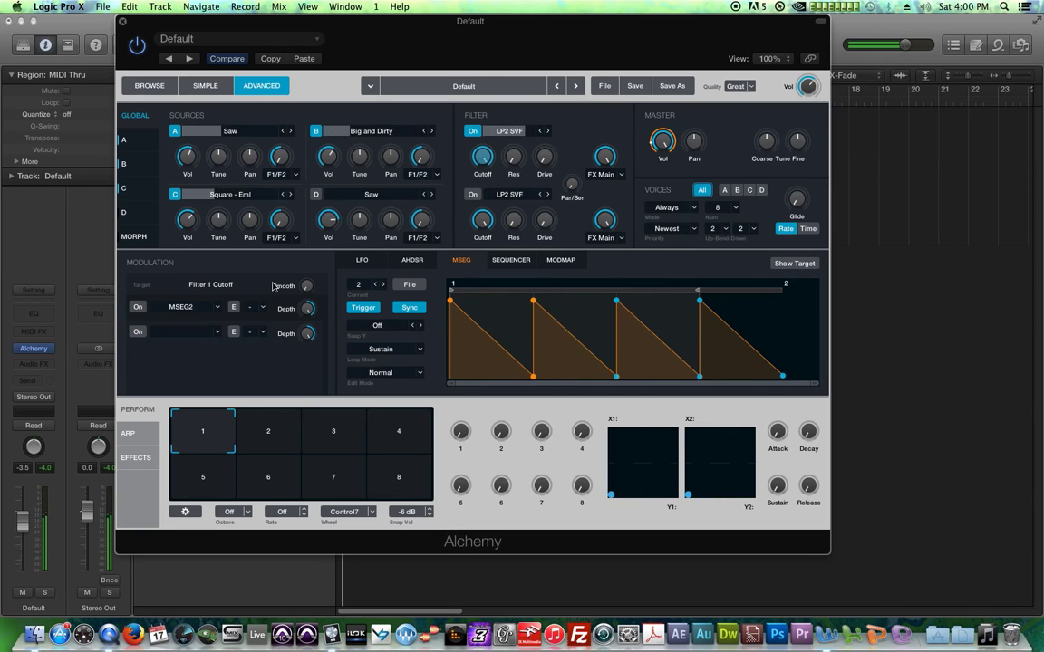
{"action": "left_click", "coordinate": [662, 141]}
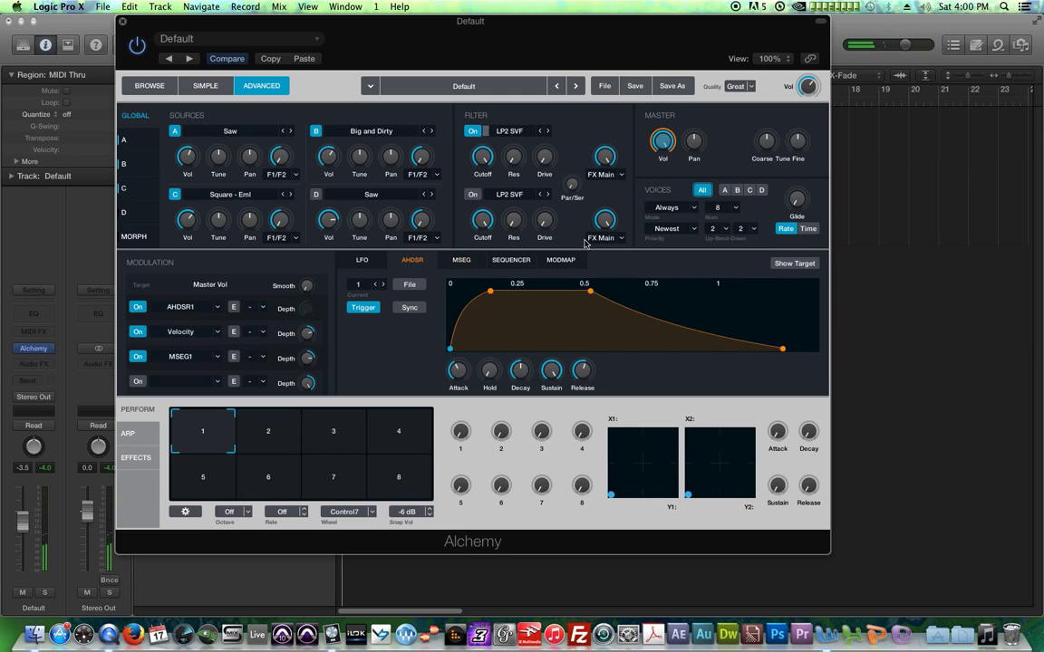
{"action": "left_click", "coordinate": [460, 261]}
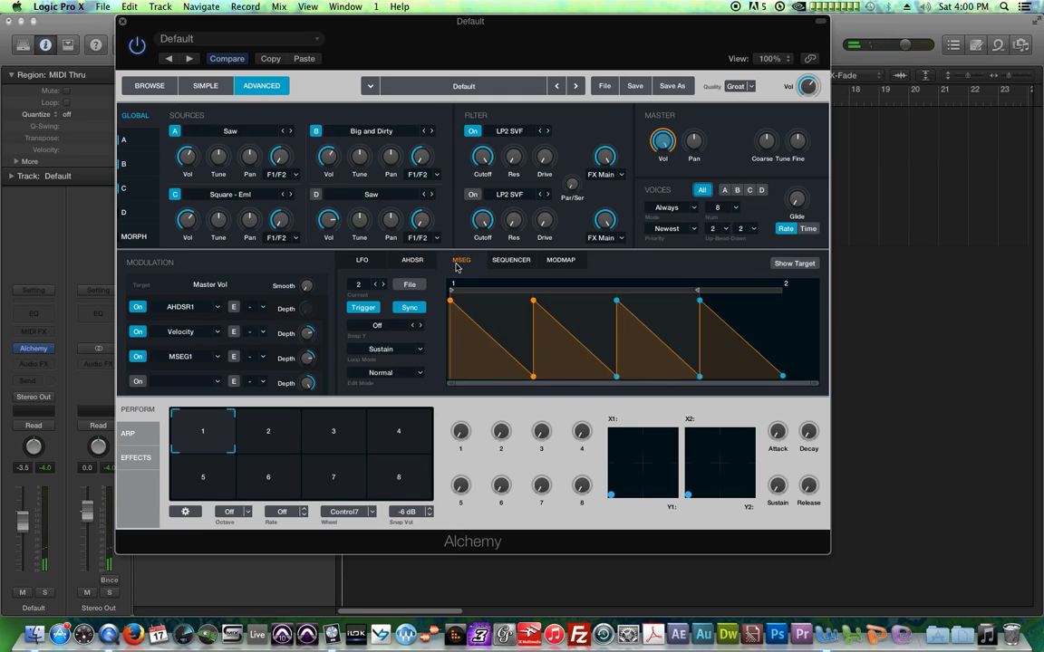
Step: Switch the MSEG editor to MSEG1 and turn off its retrigger
{"action": "left_click", "coordinate": [377, 286]}
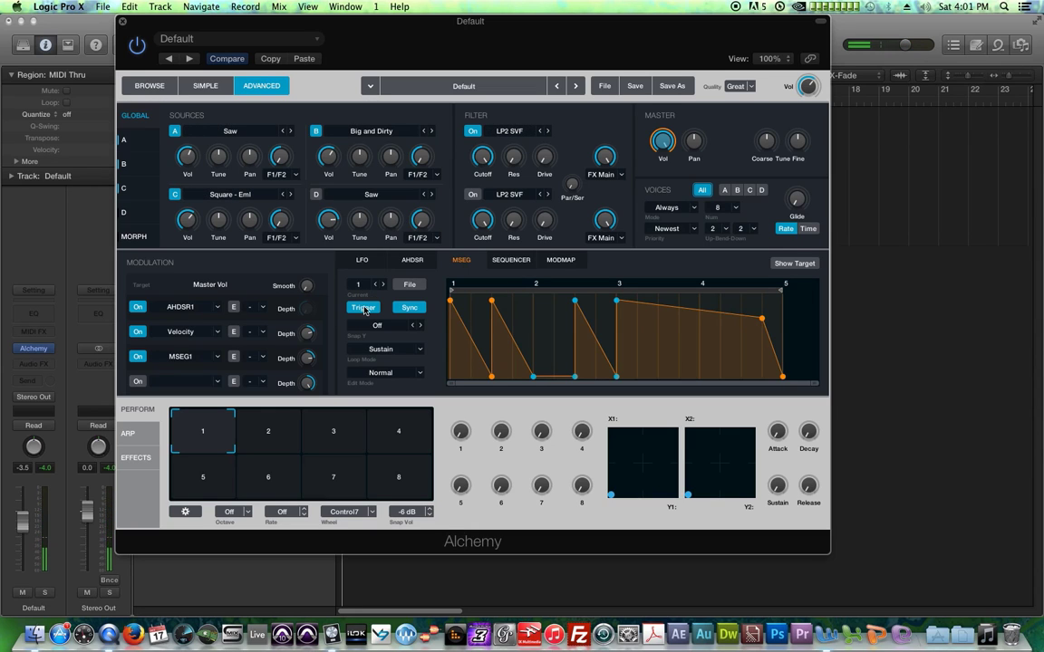
{"action": "left_click", "coordinate": [364, 310]}
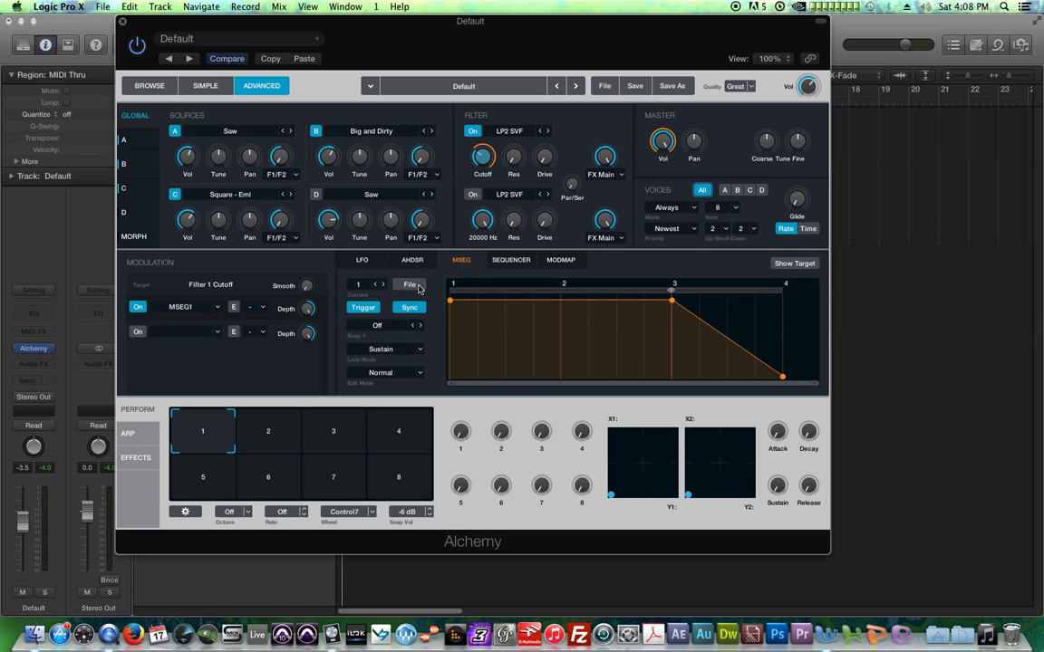
Step: Load the Bouncing Ball preset into MSEG1 and check its Loop Mode setting
{"action": "left_click", "coordinate": [410, 285]}
{"action": "mouse_move", "coordinate": [418, 303]}
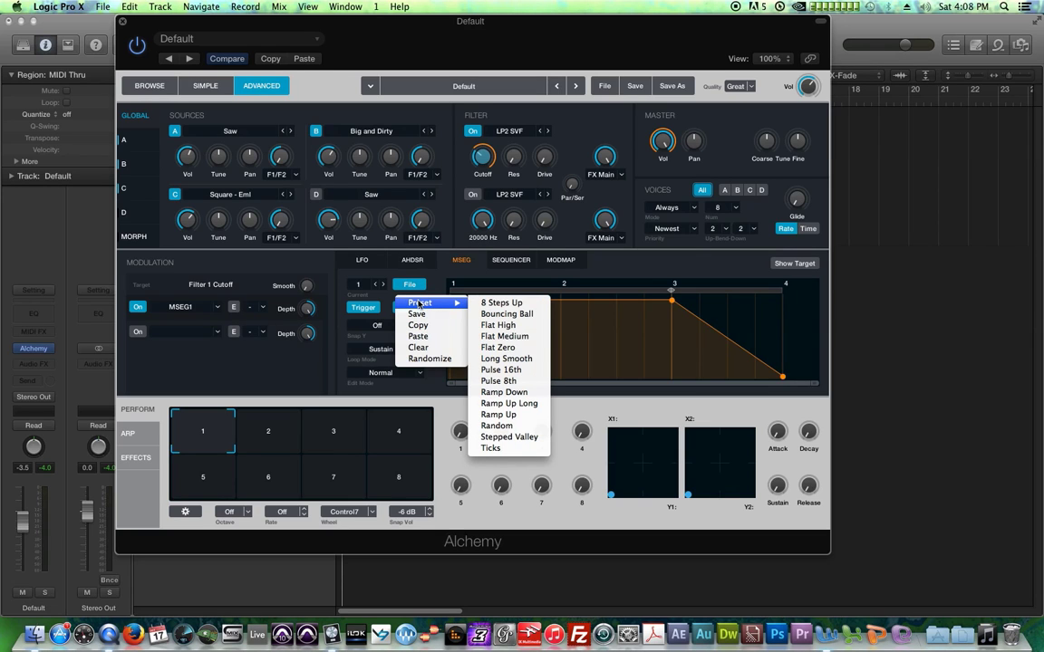
{"action": "left_click", "coordinate": [540, 314]}
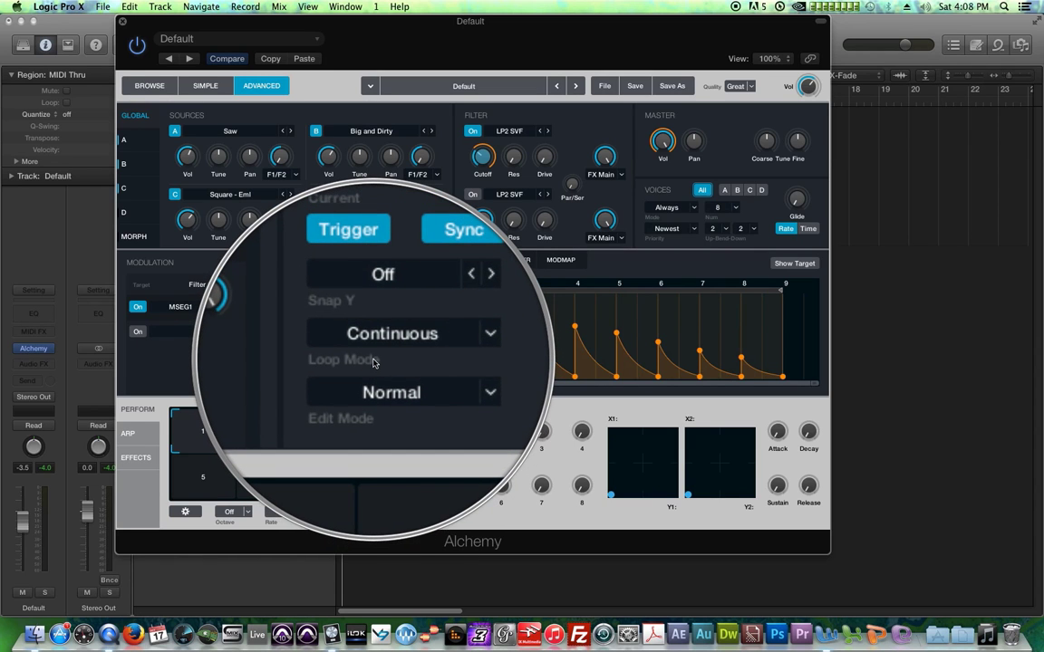
{"action": "left_click", "coordinate": [381, 348]}
{"action": "left_click", "coordinate": [385, 352]}
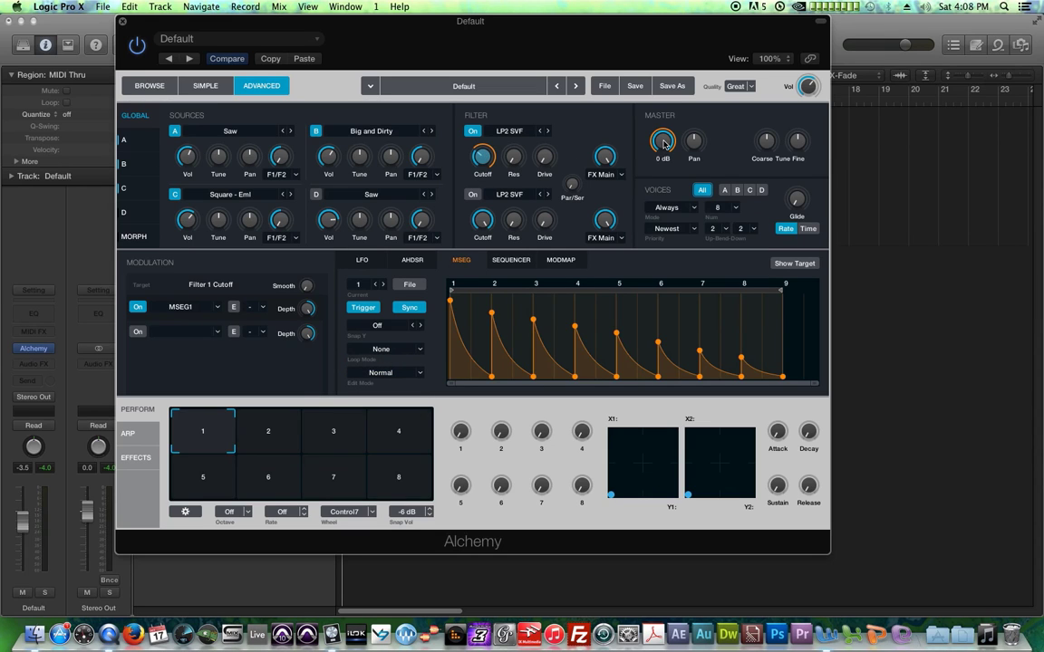
Step: Return to Filter 1 Cutoff and move the MSEG1 loop start to beat 5, keeping Continuous mode
{"action": "left_click", "coordinate": [663, 141]}
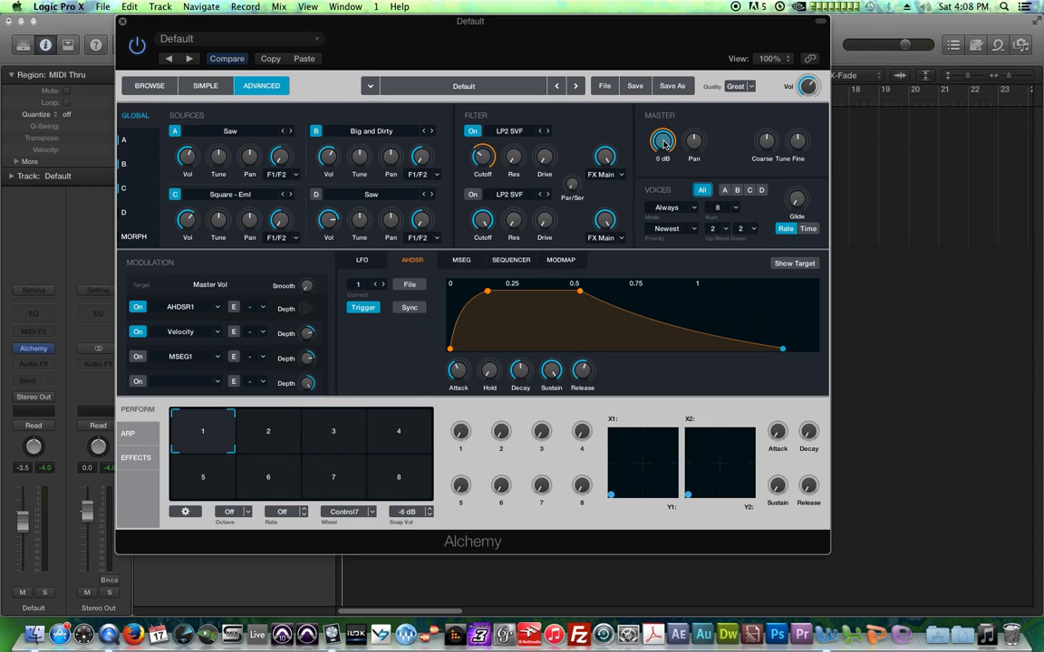
{"action": "left_click", "coordinate": [480, 157]}
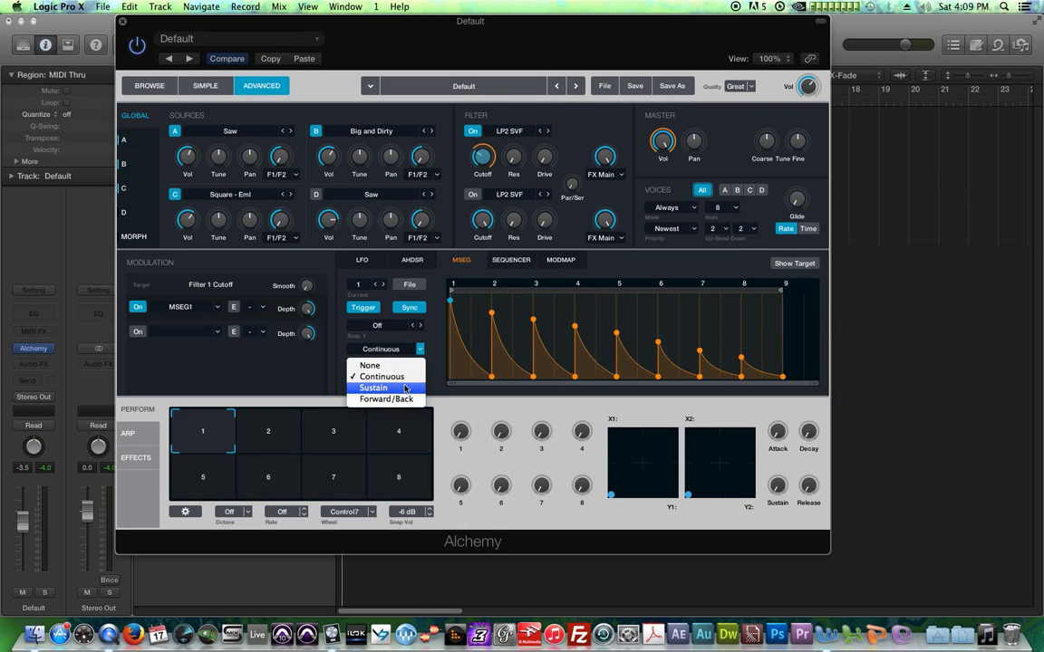
{"action": "left_click", "coordinate": [448, 353]}
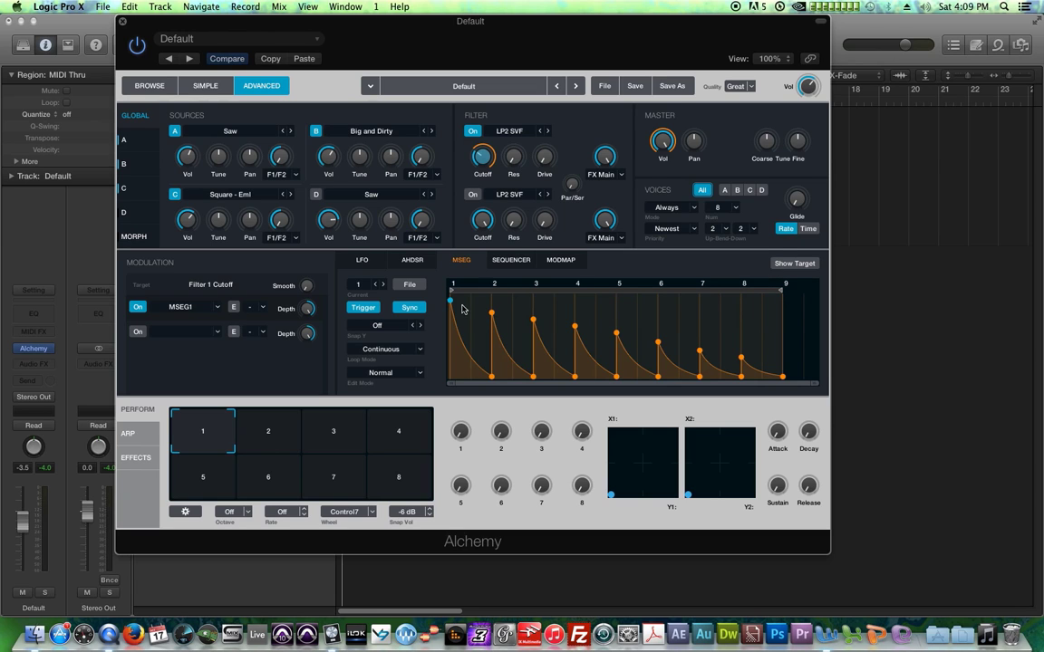
{"action": "mouse_move", "coordinate": [452, 293]}
{"action": "left_mouse_down"}
{"action": "mouse_move", "coordinate": [636, 300]}
{"action": "mouse_move", "coordinate": [455, 302]}
{"action": "left_mouse_up"}
{"action": "left_click", "coordinate": [390, 355]}
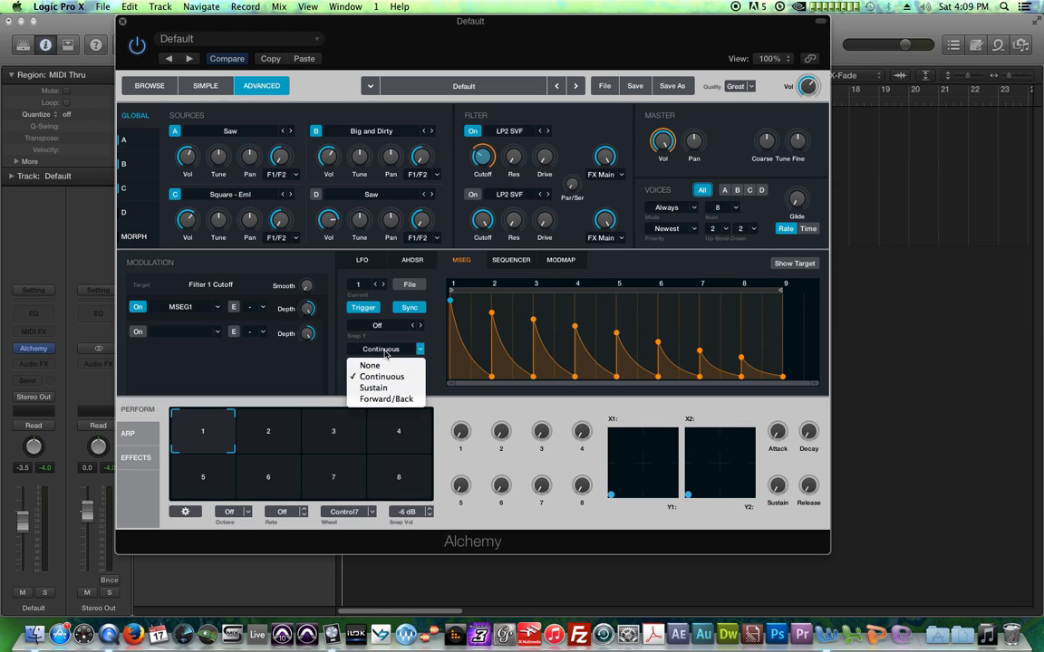
{"action": "left_click", "coordinate": [391, 376]}
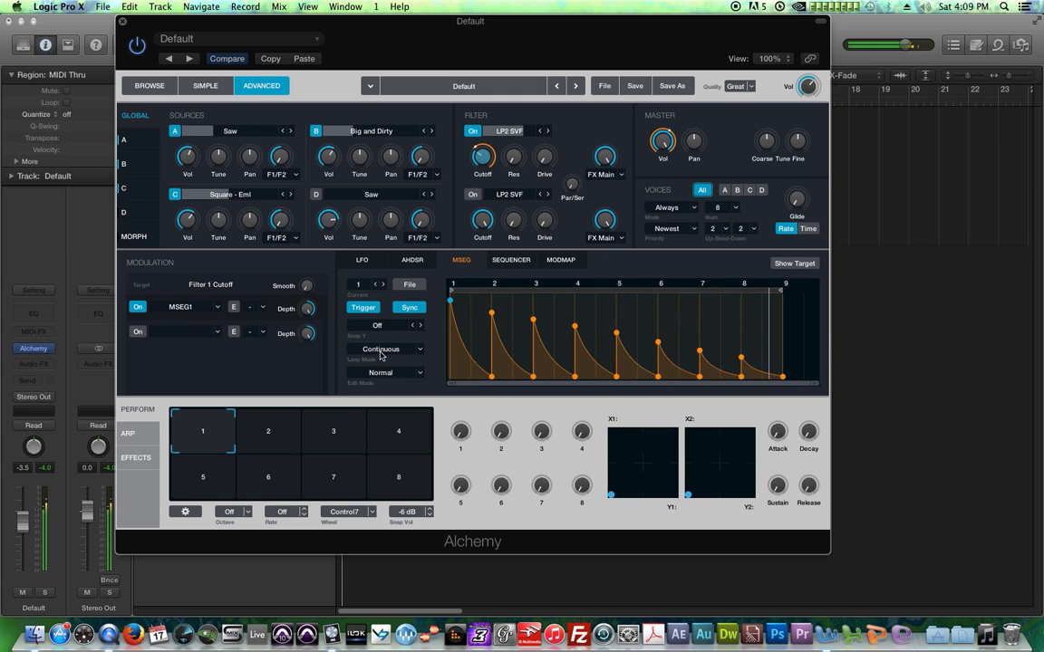
Step: Try Sustain and Continuous loop modes on MSEG1, settling on Sustain
{"action": "left_click", "coordinate": [380, 351]}
{"action": "left_click", "coordinate": [377, 368]}
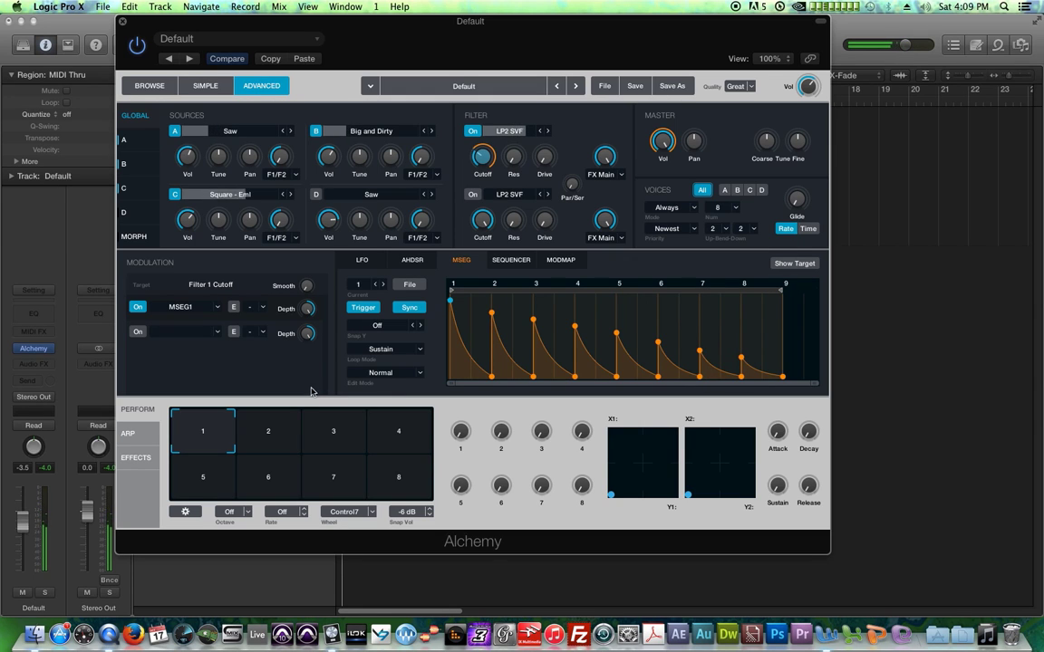
{"action": "left_click", "coordinate": [380, 348]}
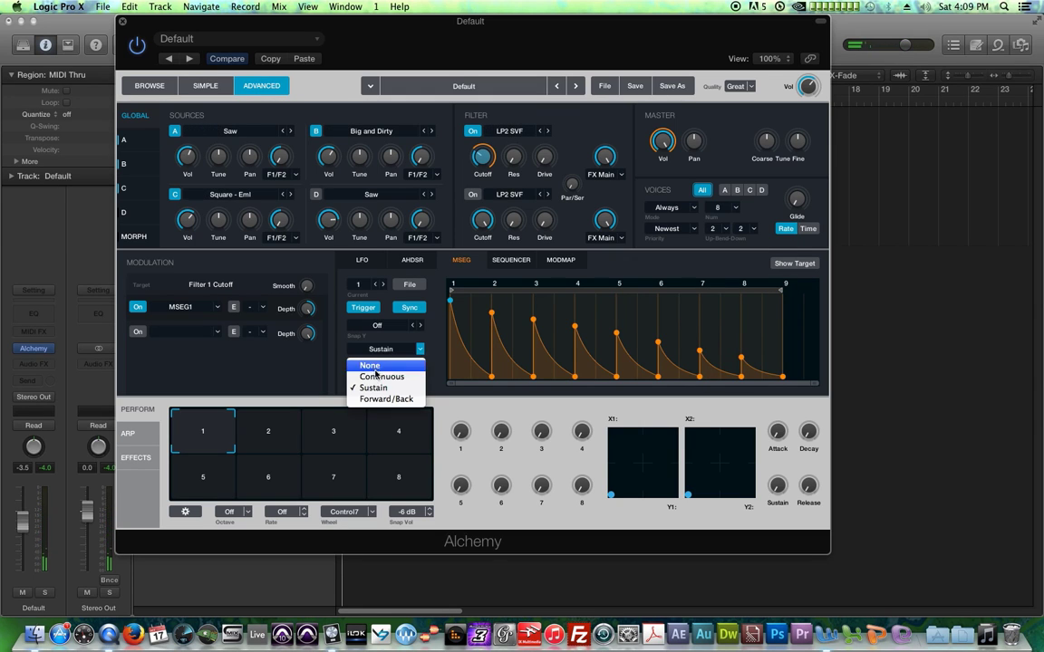
{"action": "left_click", "coordinate": [379, 377]}
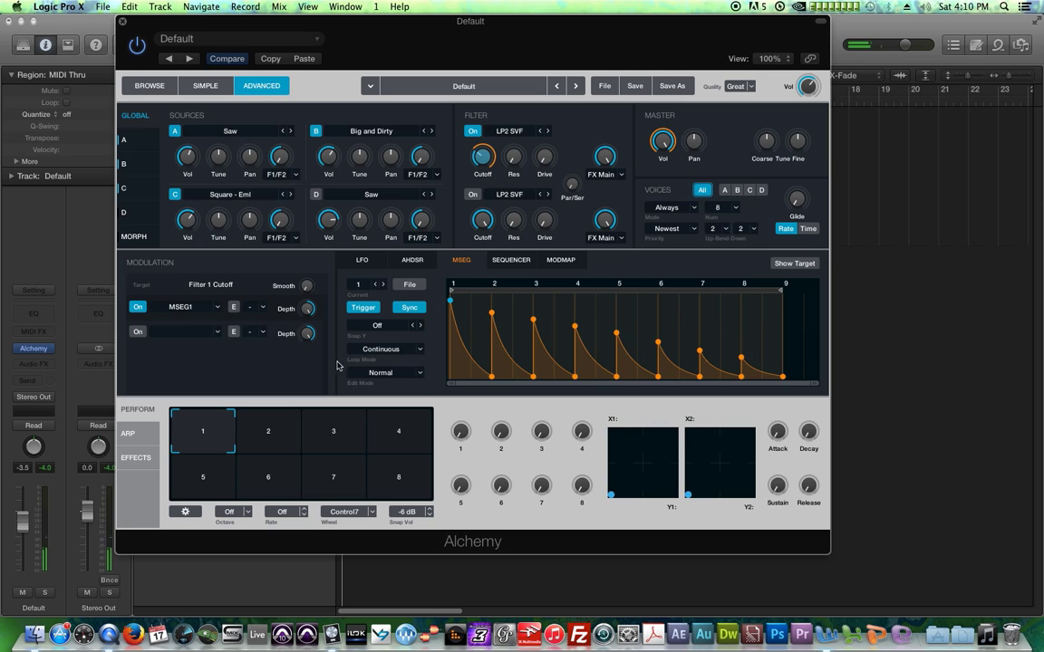
{"action": "left_click", "coordinate": [405, 356]}
{"action": "left_click", "coordinate": [399, 387]}
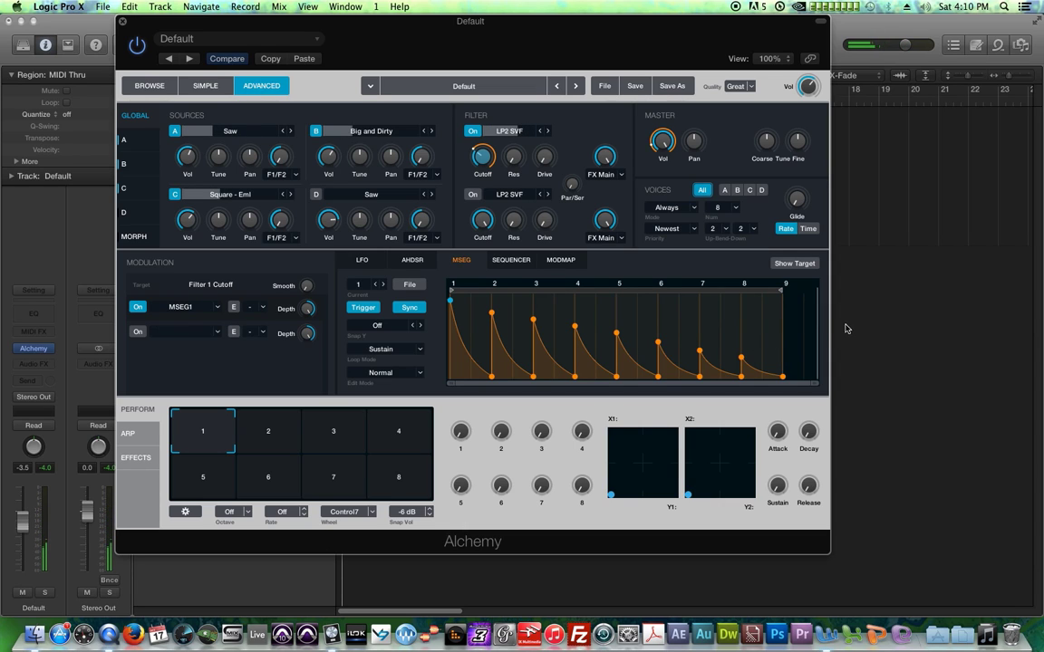
Step: Lengthen the AHDSR envelope's release to 2.4 s, then return to the MSEG editor
{"action": "left_click", "coordinate": [410, 261]}
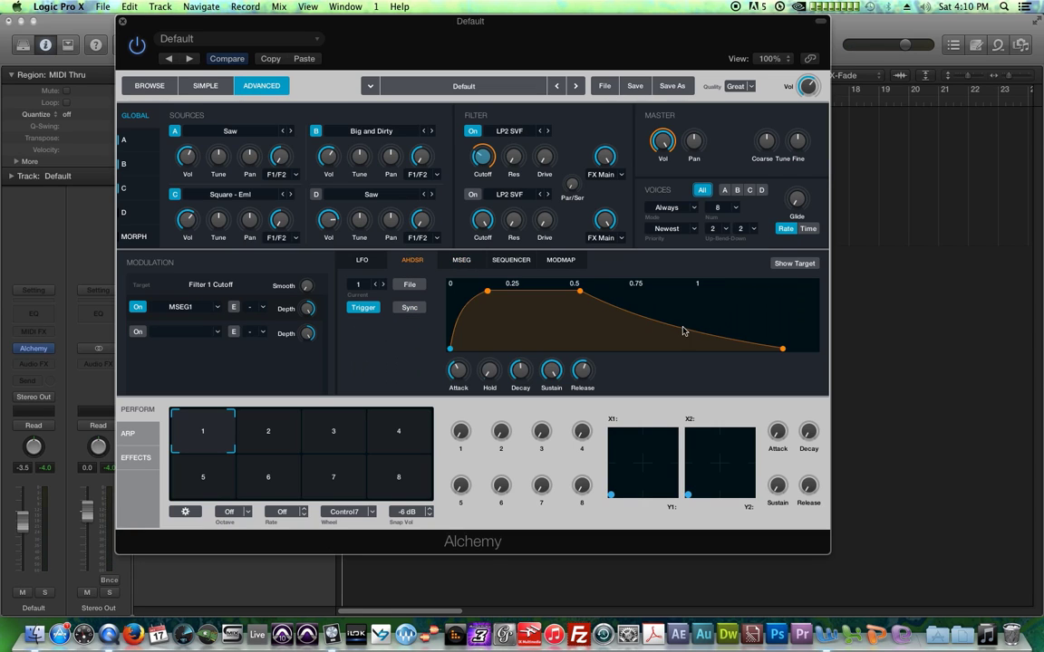
{"action": "left_click_drag", "start_coordinate": [584, 375], "coordinate": [585, 365]}
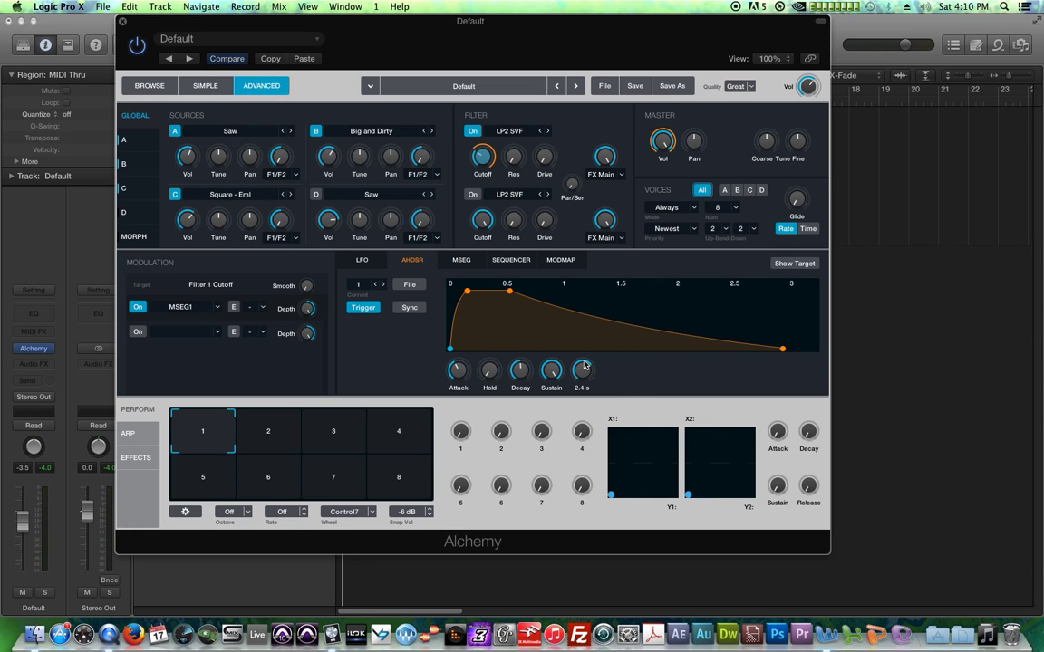
{"action": "left_click", "coordinate": [462, 261]}
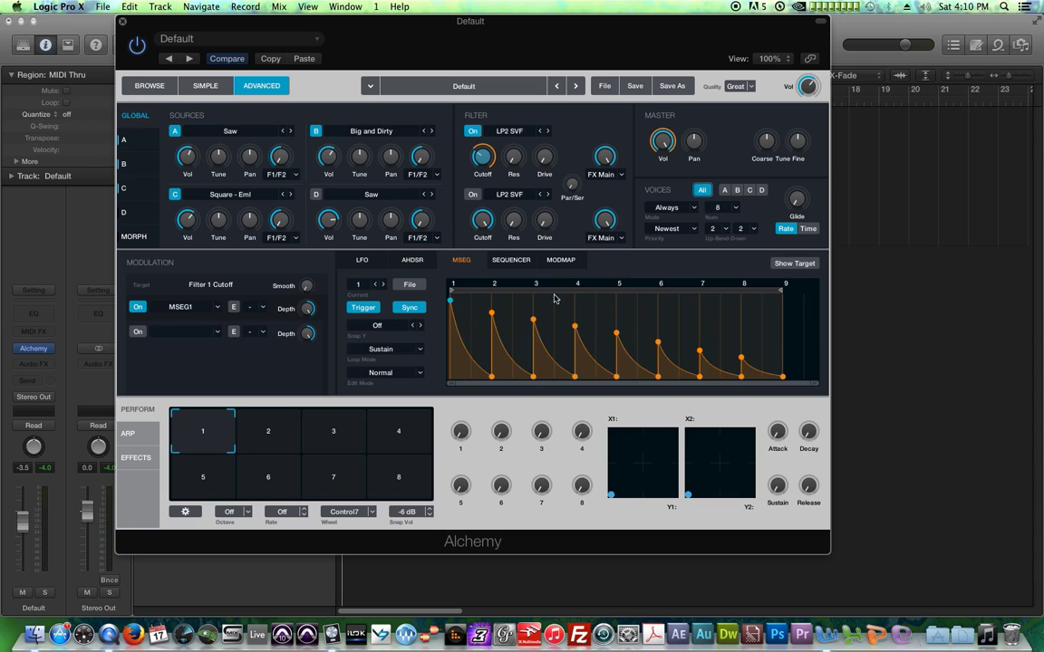
Step: Switch MSEG1's loop mode to Continuous, then back to Sustain, and reopen the Loop Mode choices
{"action": "left_click", "coordinate": [384, 349]}
{"action": "left_click", "coordinate": [398, 374]}
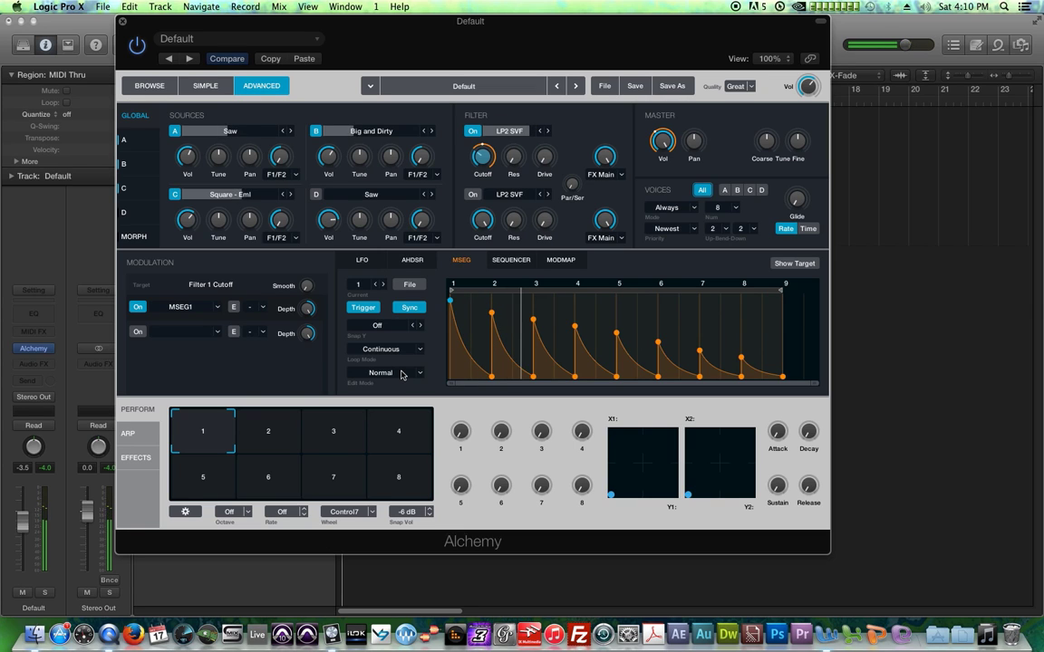
{"action": "left_click", "coordinate": [381, 349]}
{"action": "left_click", "coordinate": [371, 361]}
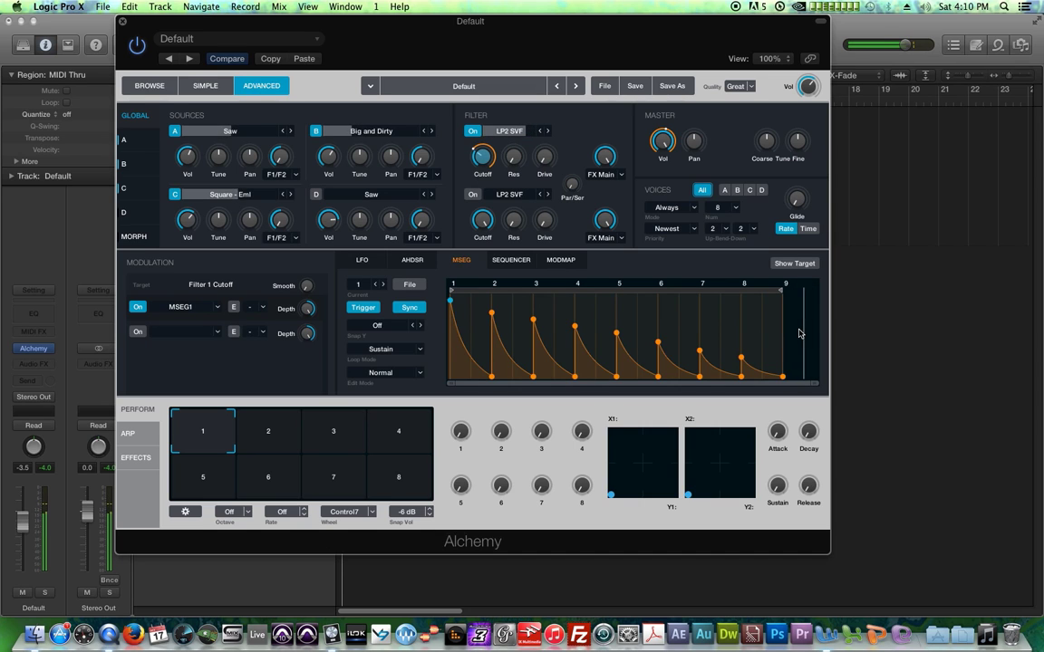
{"action": "left_click", "coordinate": [390, 351]}
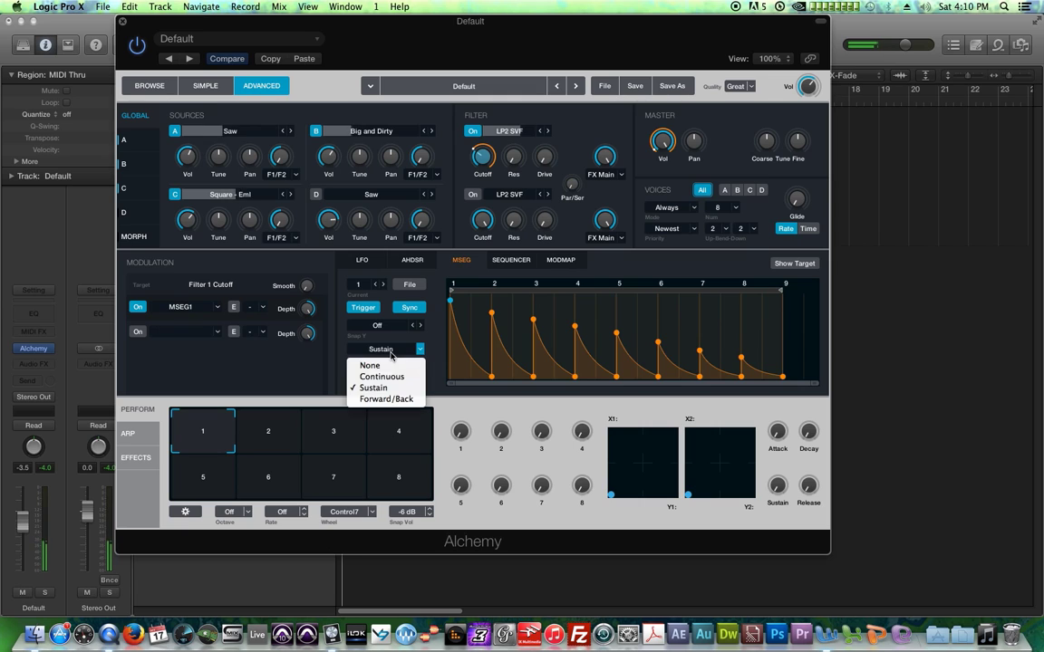
Step: Set MSEG1 Loop Mode to Forward/Back with loop markers at beat 4 and beat 5
{"action": "left_click", "coordinate": [389, 399]}
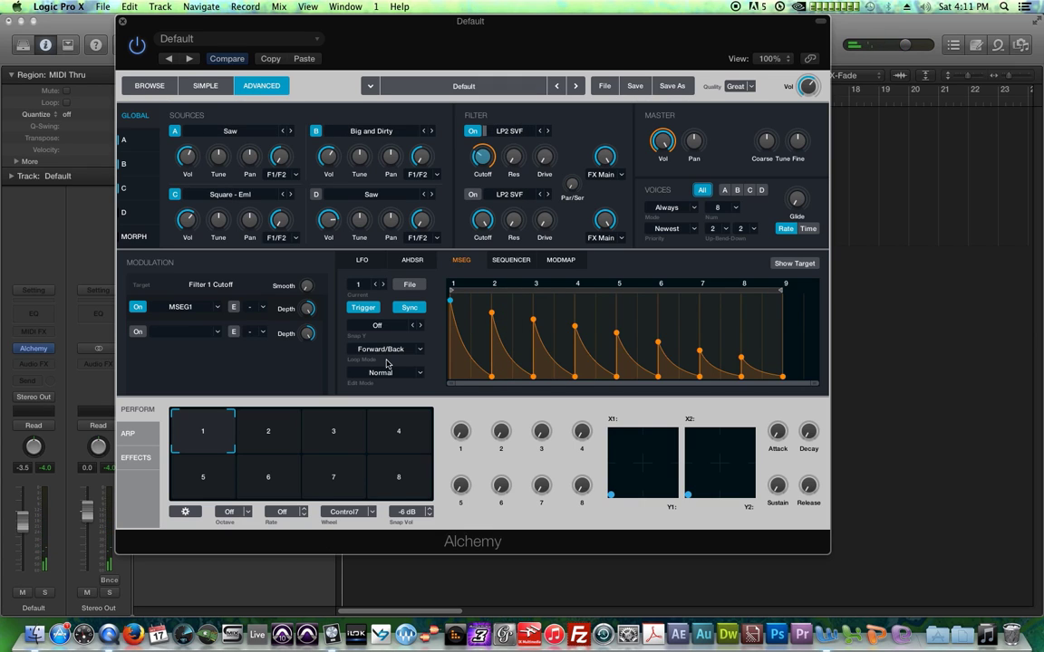
{"action": "mouse_move", "coordinate": [452, 294]}
{"action": "left_mouse_down"}
{"action": "mouse_move", "coordinate": [538, 305]}
{"action": "mouse_move", "coordinate": [757, 294]}
{"action": "mouse_move", "coordinate": [664, 304]}
{"action": "left_mouse_up"}
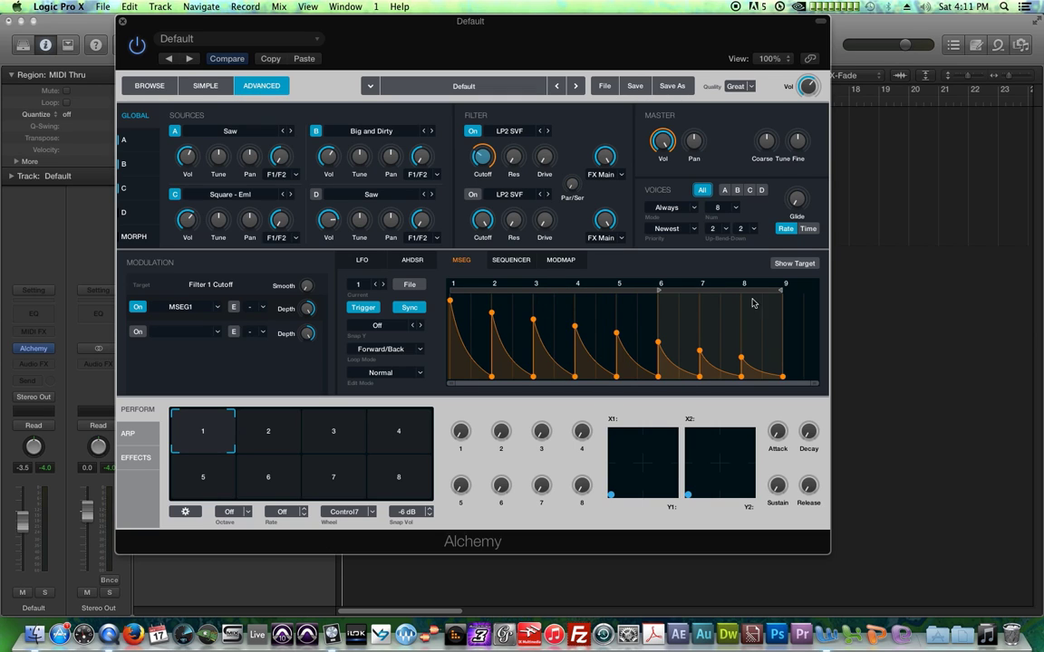
{"action": "left_click_drag", "start_coordinate": [660, 293], "coordinate": [576, 290]}
{"action": "left_click_drag", "start_coordinate": [782, 292], "coordinate": [619, 300]}
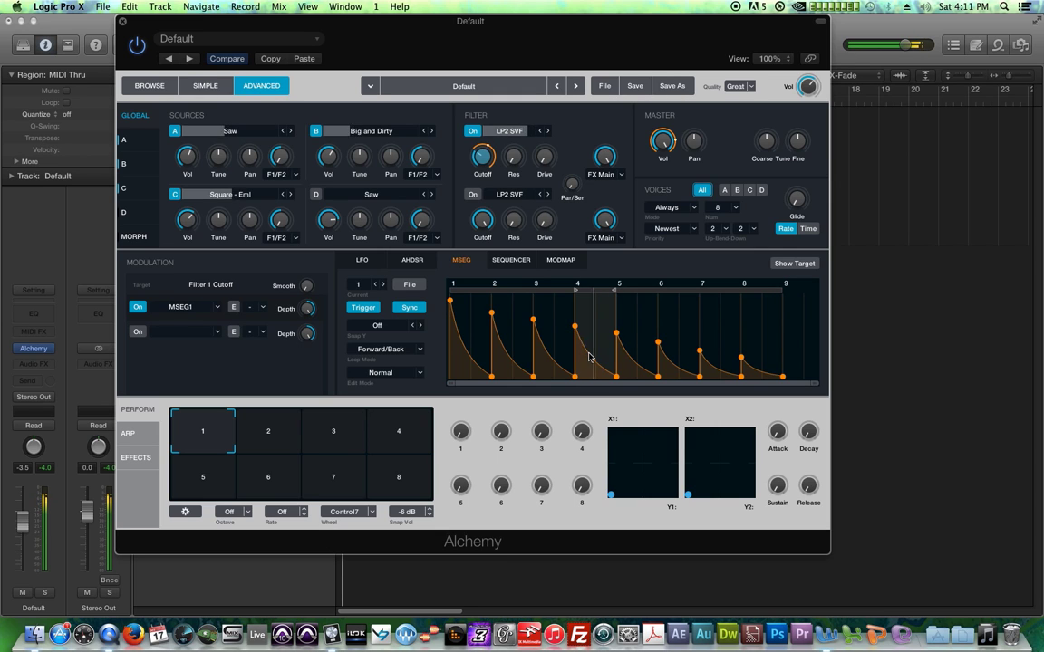
Step: Switch MSEG1 Loop Mode to Continuous and shorten the AHDSR release to about 1.37 s
{"action": "left_click", "coordinate": [412, 349]}
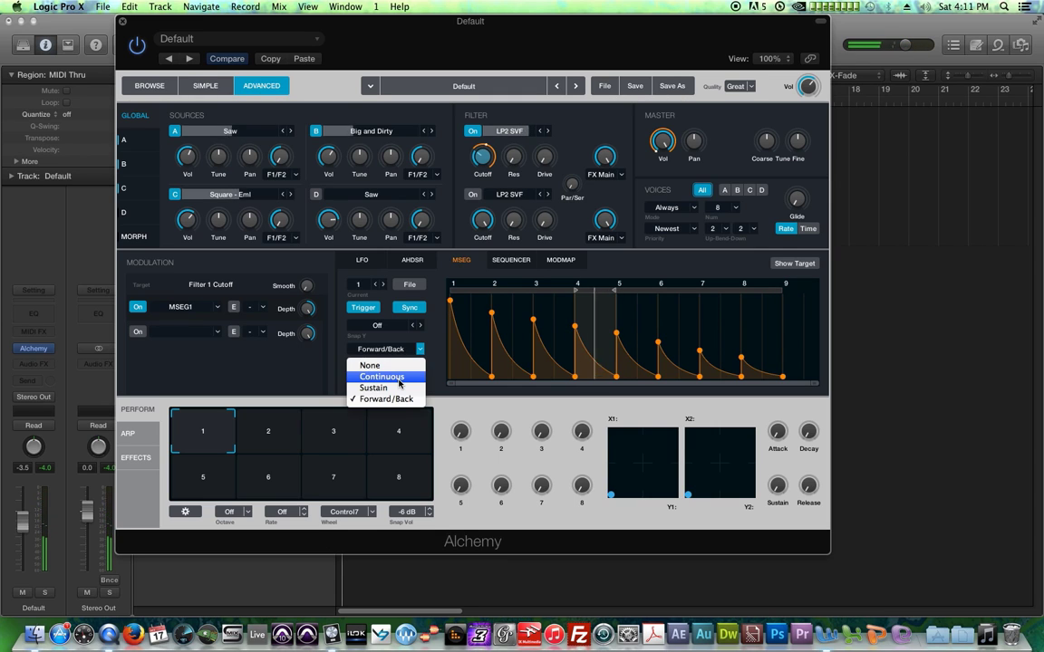
{"action": "left_click", "coordinate": [388, 372]}
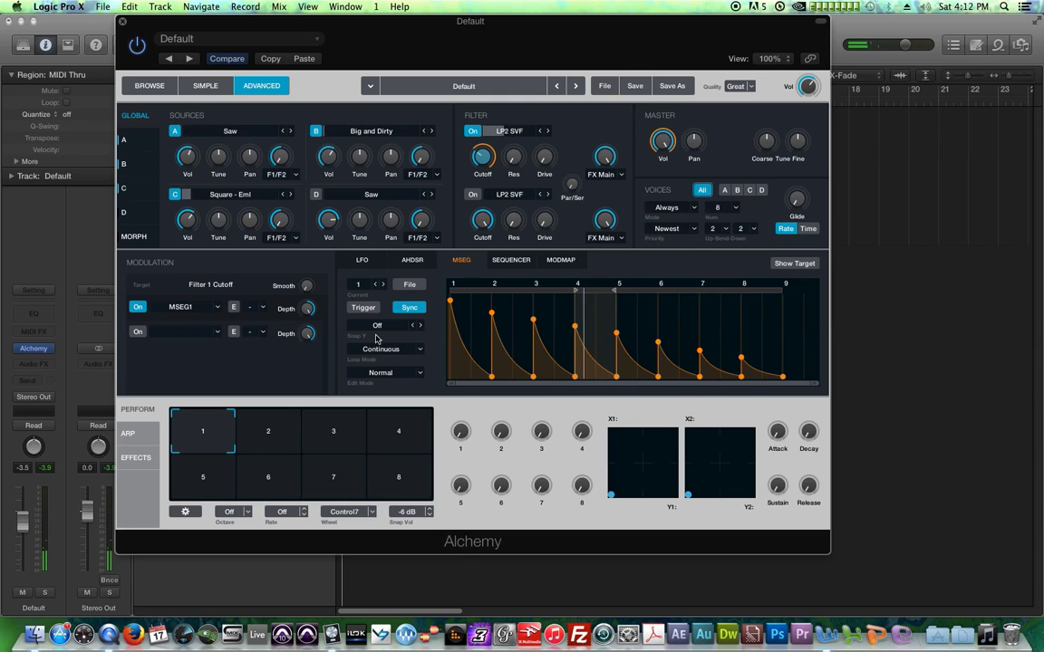
{"action": "left_click", "coordinate": [413, 260]}
{"action": "left_click_drag", "start_coordinate": [781, 347], "coordinate": [622, 366]}
{"action": "left_click_drag", "start_coordinate": [777, 357], "coordinate": [752, 354]}
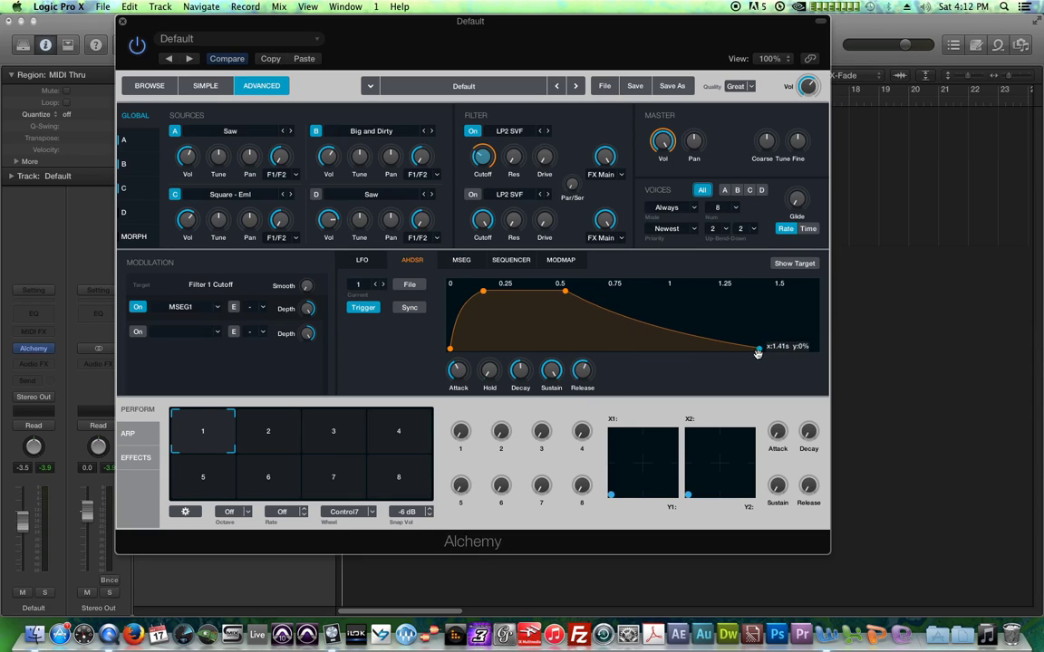
{"action": "left_click", "coordinate": [461, 262]}
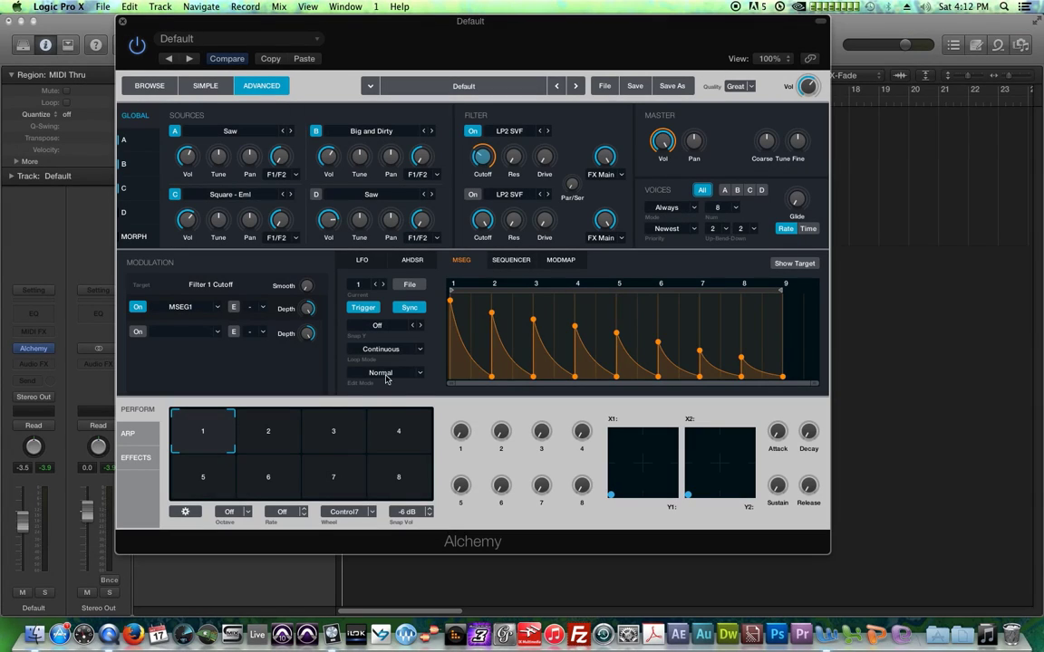
Step: Lower the step-3 MSEG node, then slide it and the later nodes in Slide edit mode
{"action": "left_click", "coordinate": [386, 376]}
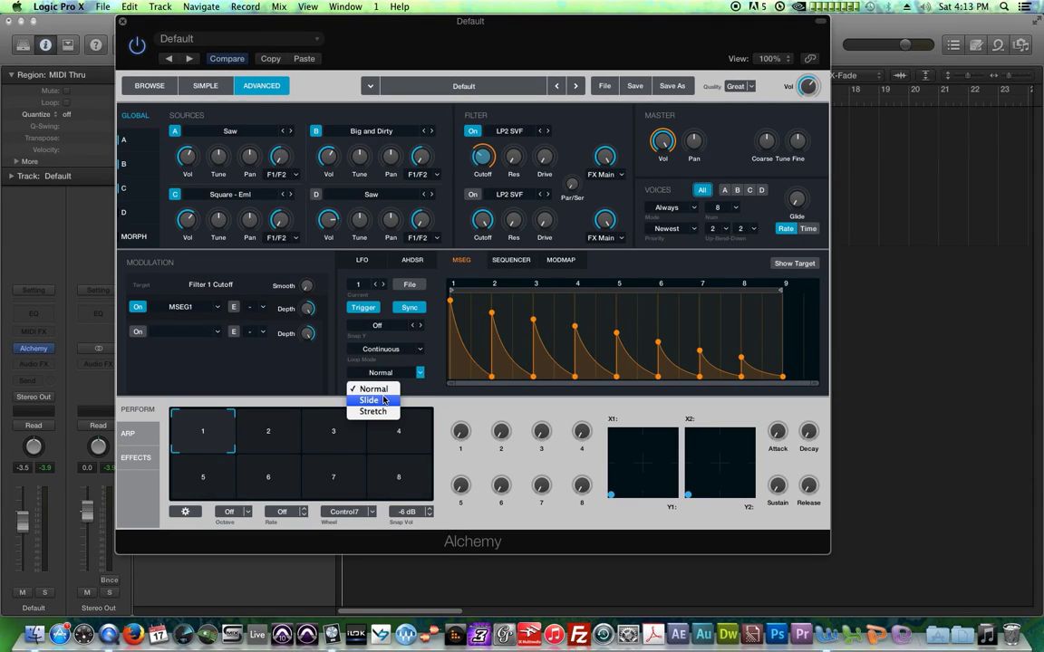
{"action": "left_click", "coordinate": [373, 389]}
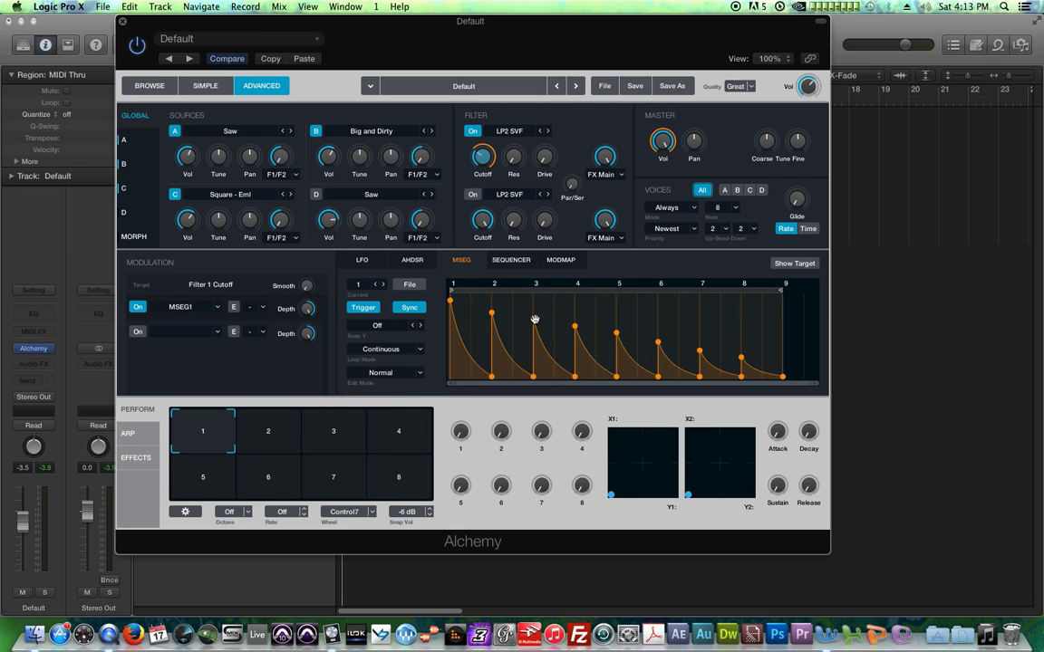
{"action": "mouse_move", "coordinate": [535, 319]}
{"action": "left_mouse_down"}
{"action": "mouse_move", "coordinate": [550, 372]}
{"action": "mouse_move", "coordinate": [549, 342]}
{"action": "mouse_move", "coordinate": [564, 333]}
{"action": "mouse_move", "coordinate": [544, 360]}
{"action": "mouse_move", "coordinate": [639, 320]}
{"action": "mouse_move", "coordinate": [543, 322]}
{"action": "left_mouse_up"}
{"action": "left_click", "coordinate": [395, 374]}
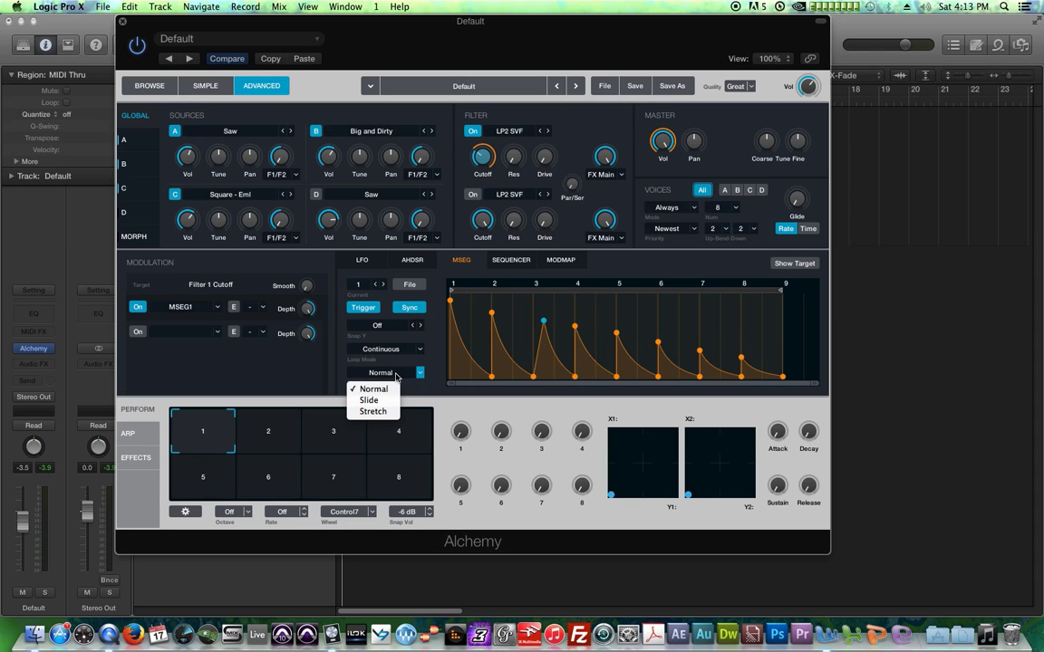
{"action": "left_click", "coordinate": [370, 400]}
{"action": "left_click_drag", "start_coordinate": [544, 321], "coordinate": [493, 329]}
Step: In Stretch edit mode, drag the beat-5 node to re-space the later envelope nodes
{"action": "left_click", "coordinate": [387, 373]}
{"action": "left_click", "coordinate": [373, 414]}
{"action": "left_click_drag", "start_coordinate": [538, 327], "coordinate": [612, 342]}
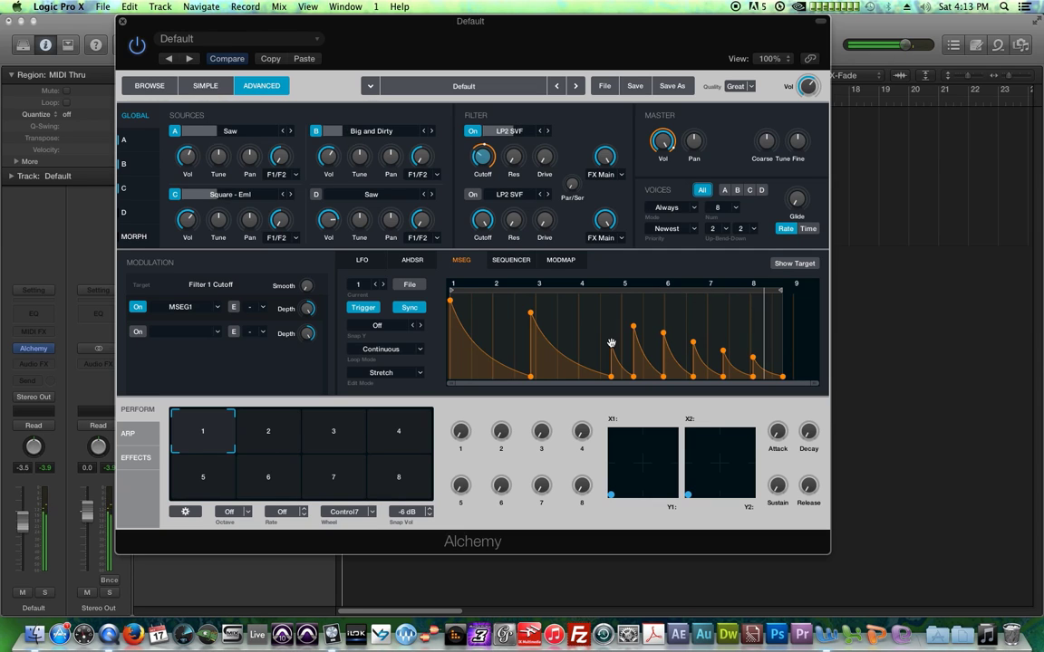
{"action": "left_click_drag", "start_coordinate": [612, 342], "coordinate": [535, 333]}
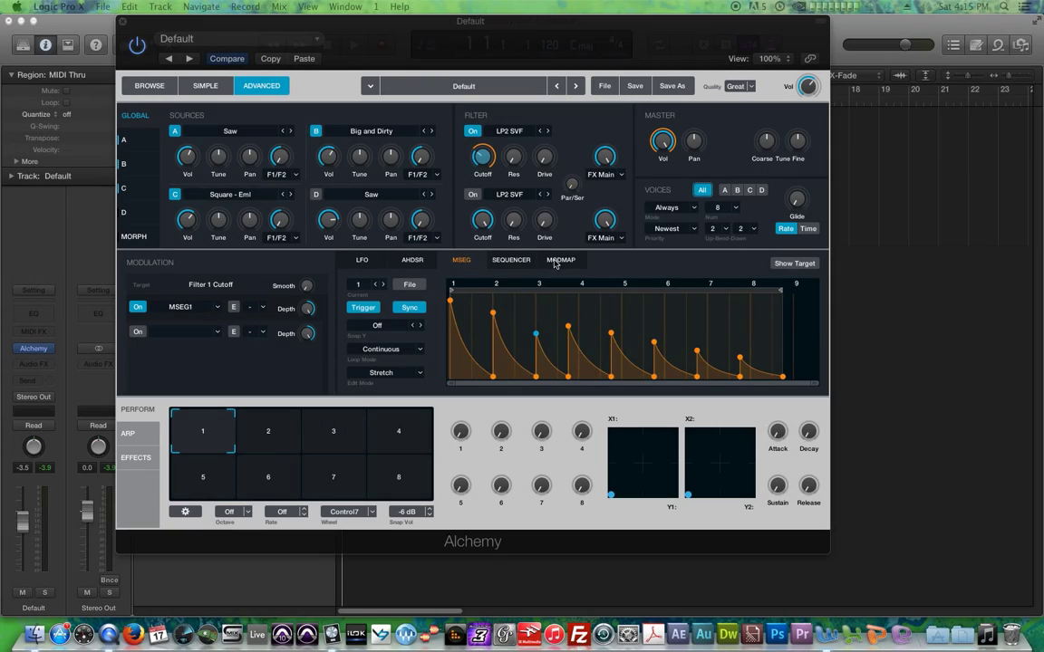
Step: Open the Mod Map editor and apply mod map 1 to MSEG1's modulation
{"action": "left_click", "coordinate": [558, 260]}
{"action": "left_click", "coordinate": [217, 310]}
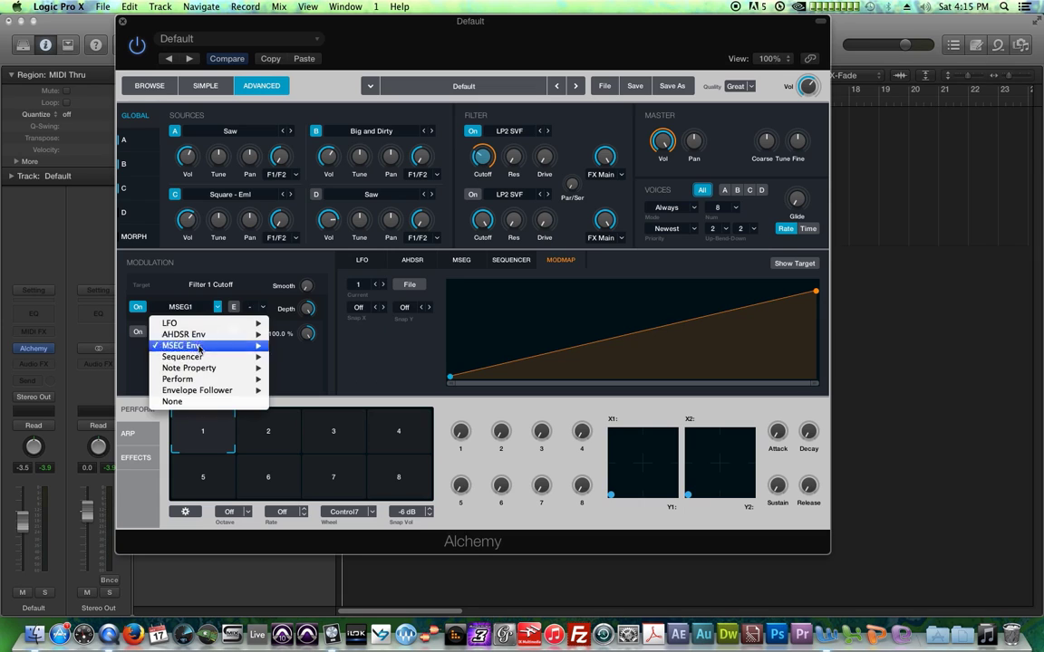
{"action": "mouse_move", "coordinate": [194, 341]}
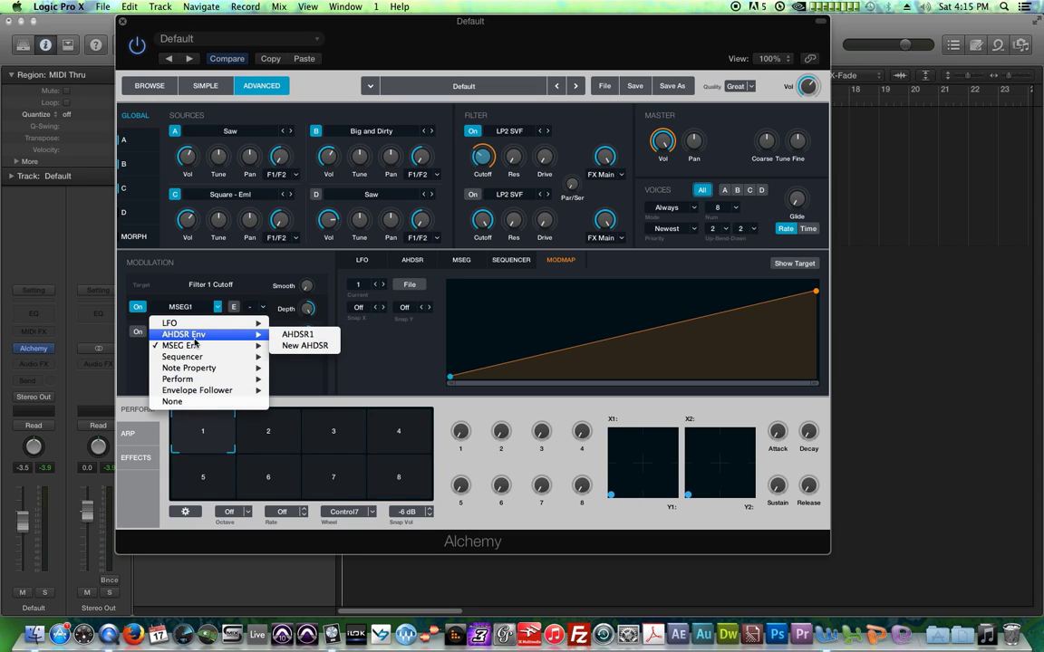
{"action": "left_click", "coordinate": [139, 353]}
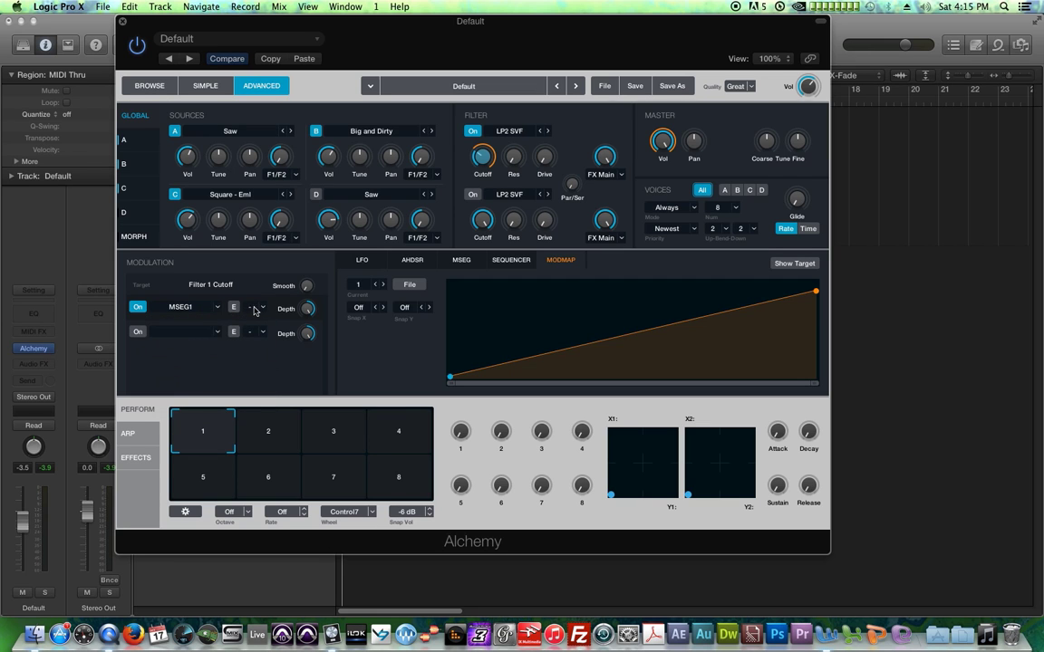
{"action": "left_click", "coordinate": [259, 309]}
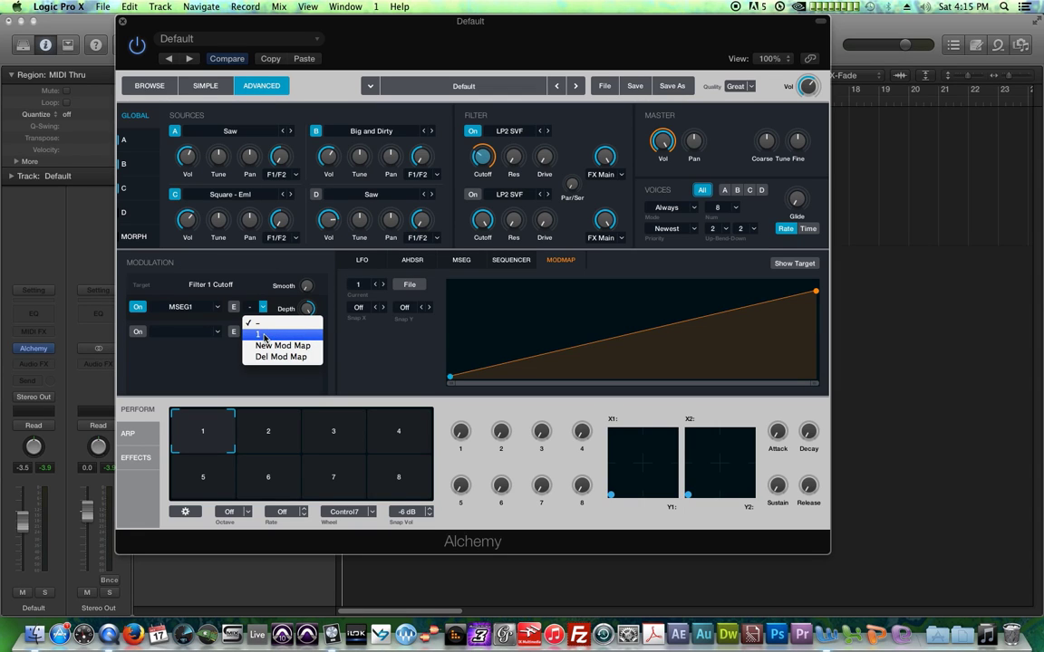
{"action": "left_click", "coordinate": [264, 335]}
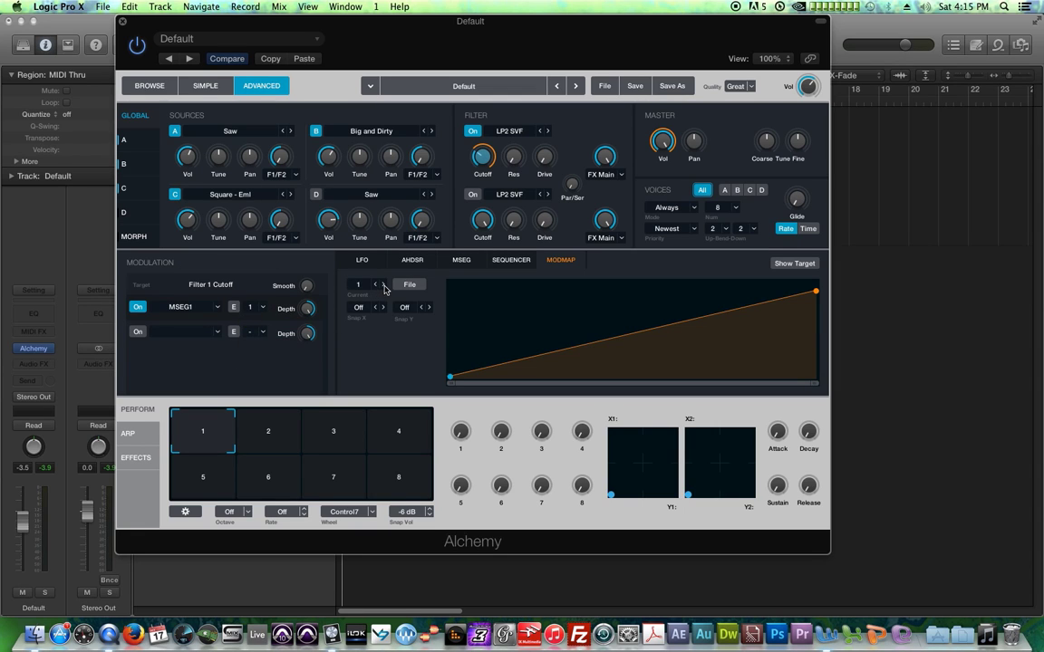
Step: Create a new mod map for MSEG1, then set its map back to '-'
{"action": "left_click", "coordinate": [258, 308]}
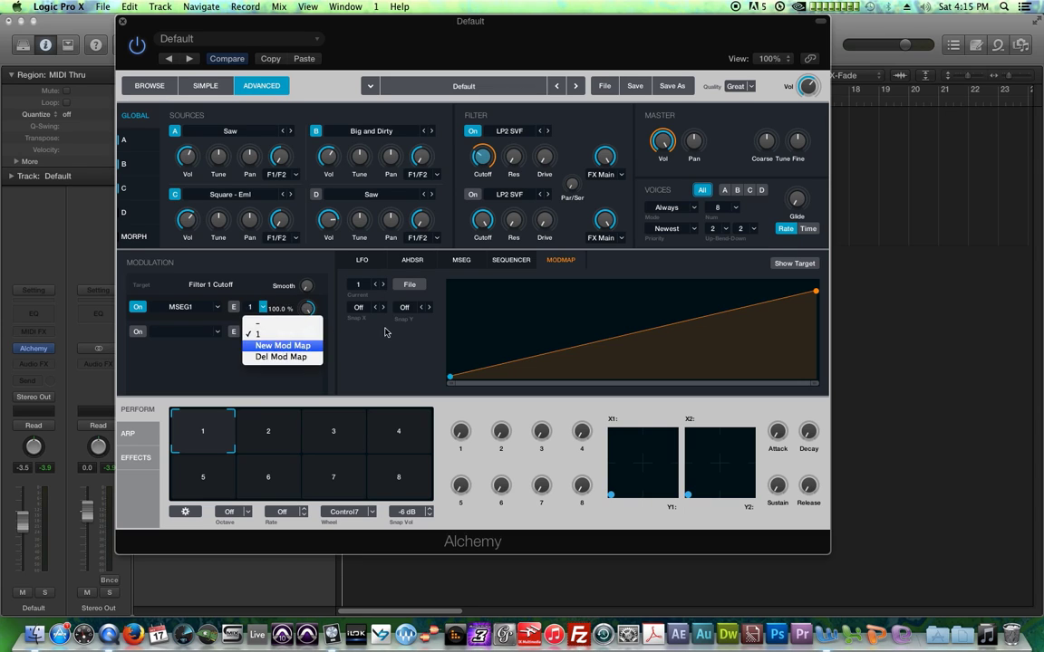
{"action": "left_click", "coordinate": [276, 345]}
{"action": "mouse_move", "coordinate": [316, 310]}
{"action": "left_click", "coordinate": [462, 261]}
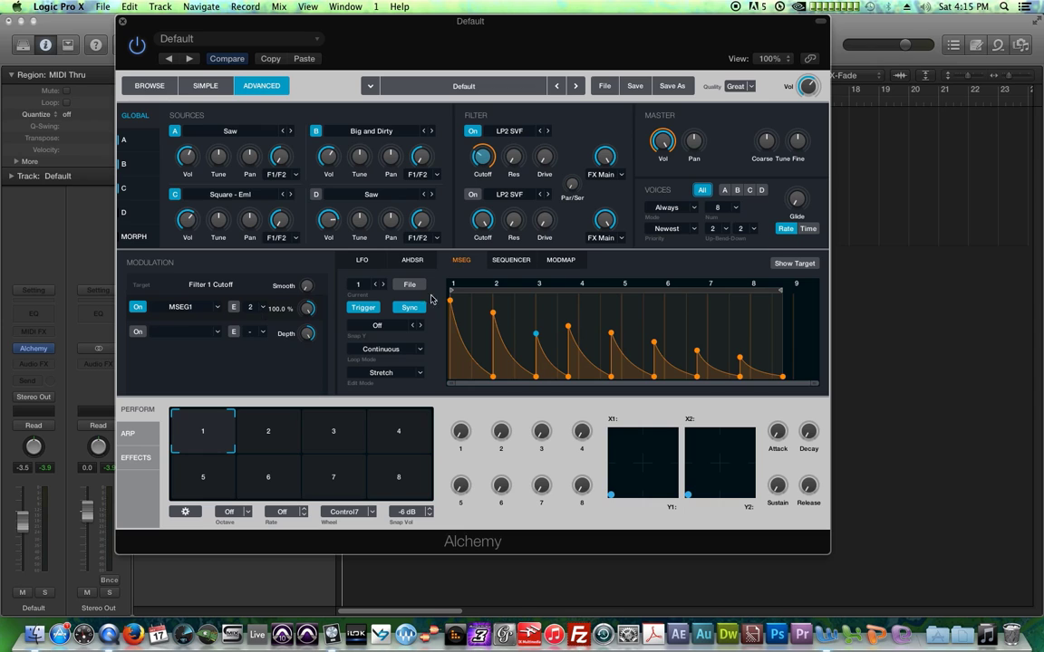
{"action": "left_click", "coordinate": [262, 308]}
{"action": "left_click", "coordinate": [264, 326]}
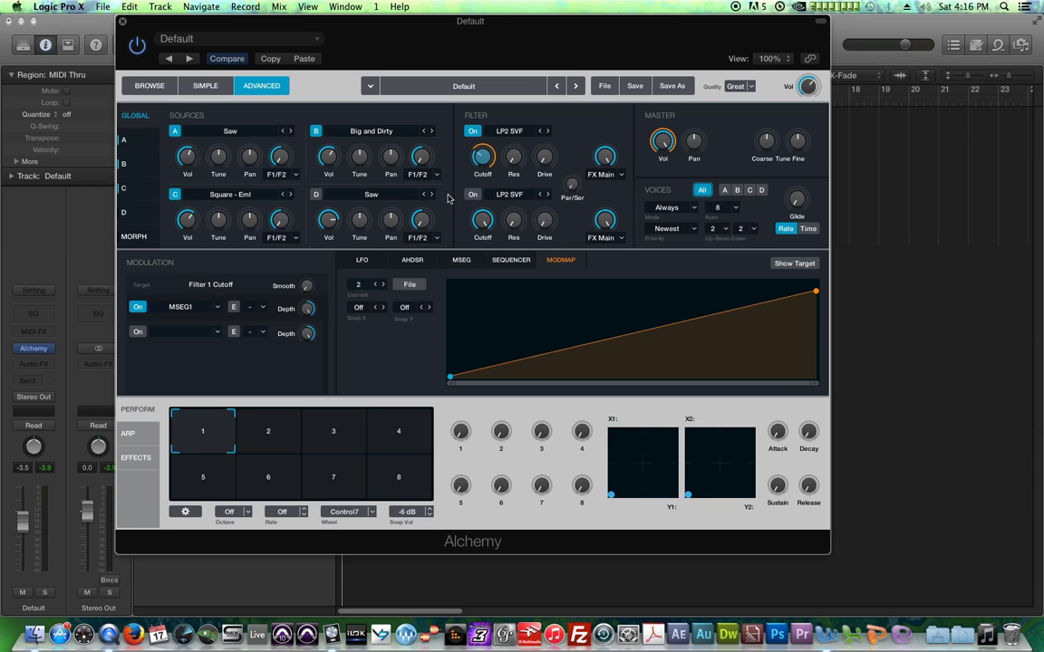
{"action": "left_click", "coordinate": [604, 86]}
Step: Clear the patch to default, raise Velocity's Master Vol depth to 100 %, and assign mod map 1
{"action": "left_click", "coordinate": [616, 122]}
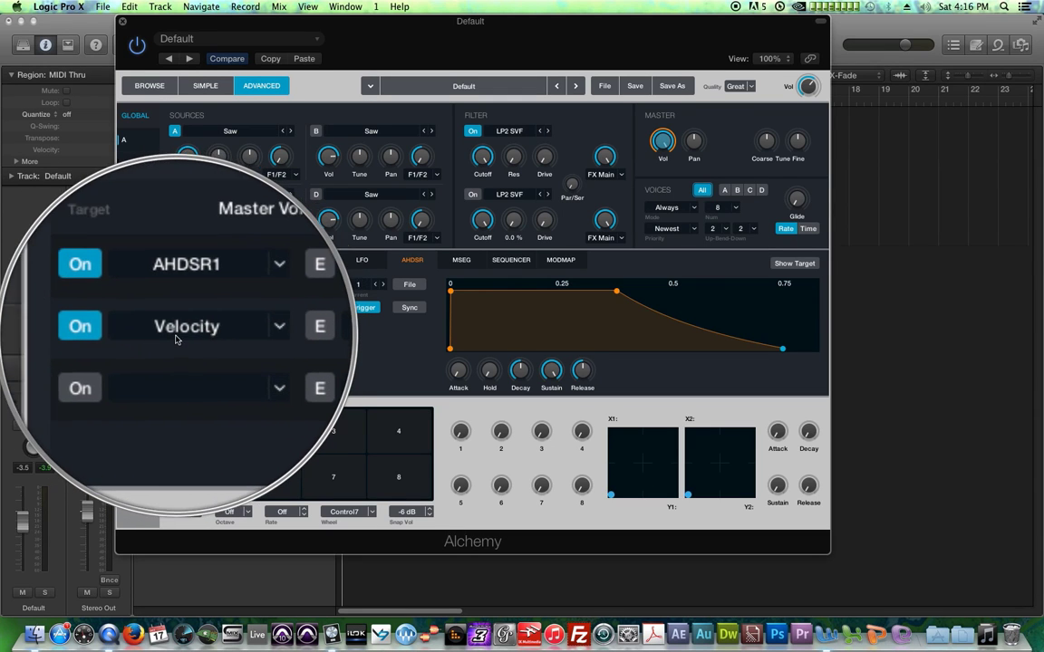
{"action": "mouse_move", "coordinate": [272, 312]}
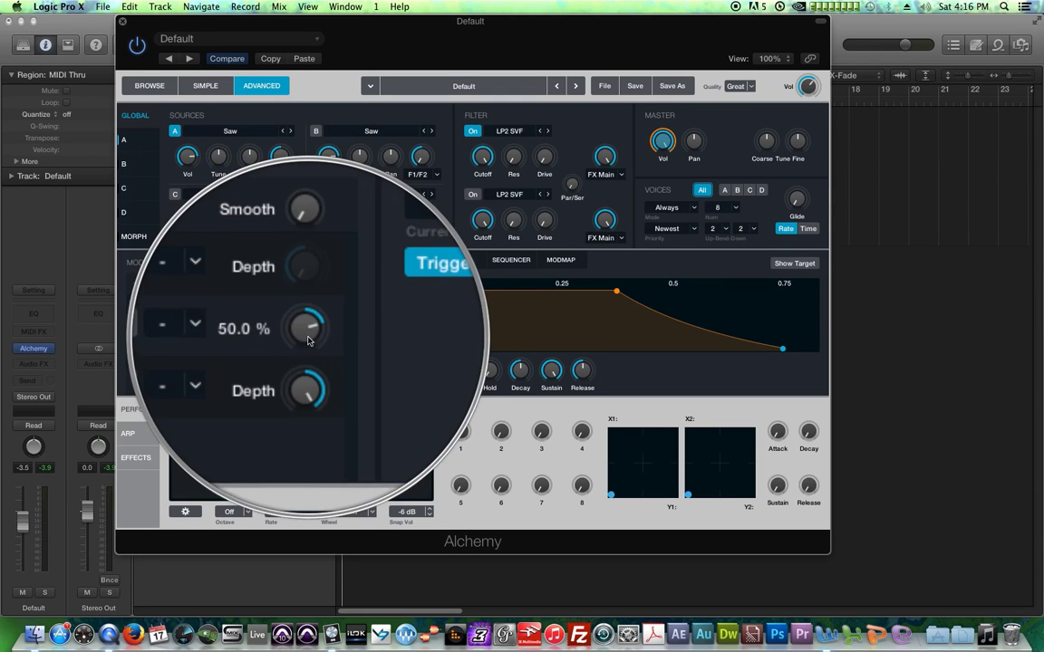
{"action": "left_click_drag", "start_coordinate": [308, 339], "coordinate": [308, 318]}
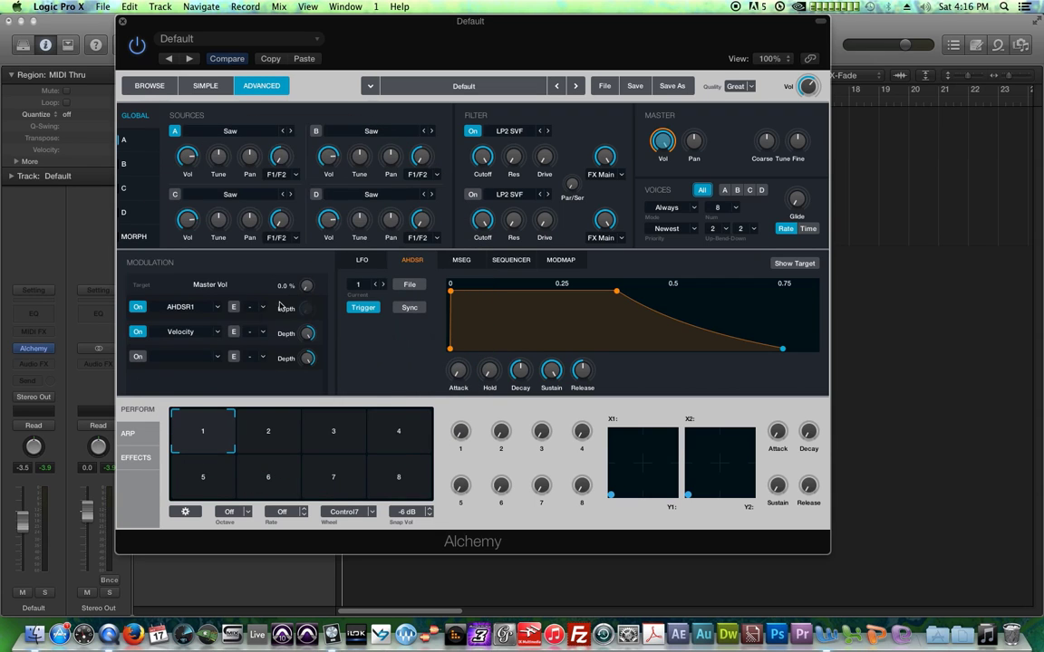
{"action": "left_click", "coordinate": [262, 333]}
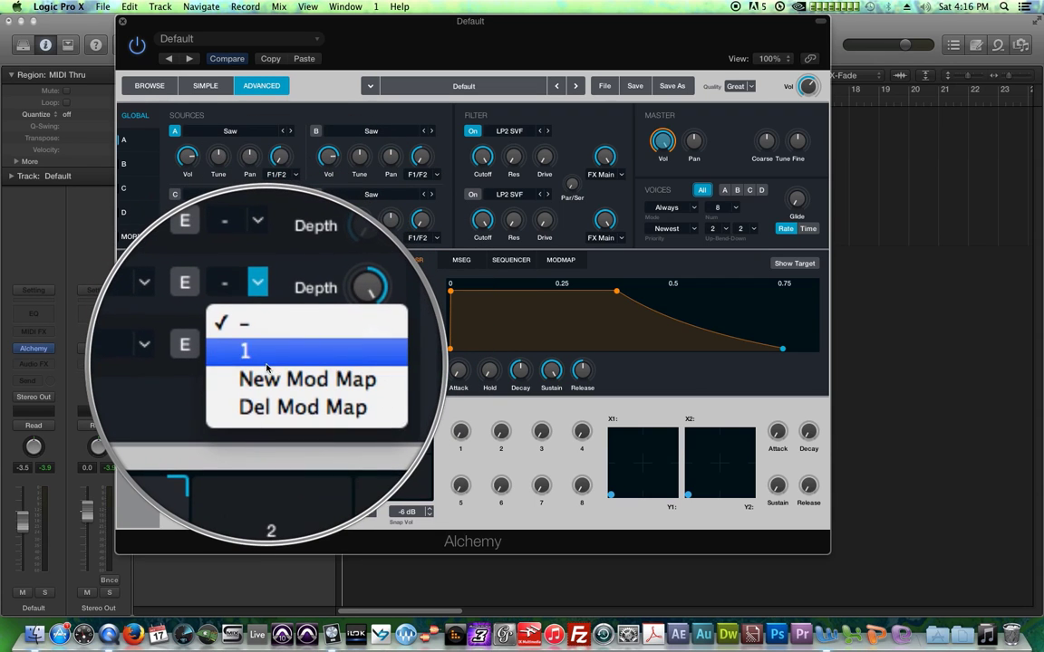
{"action": "left_click", "coordinate": [266, 362]}
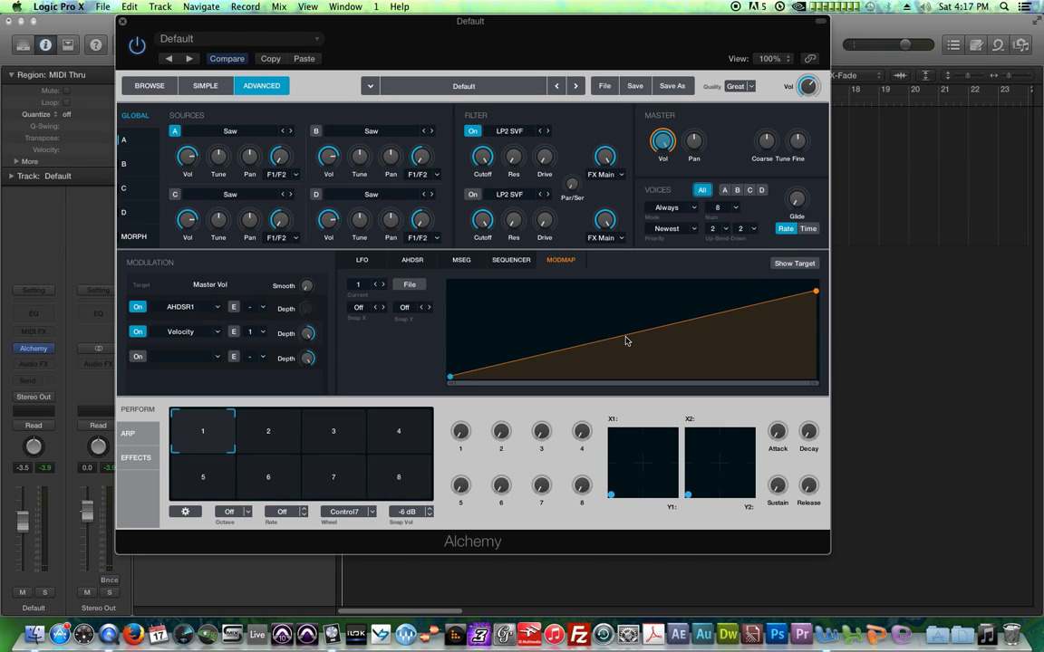
Step: Try bowed and steep exponential velocity curves, straighten the line, then set Velocity's map to '-'
{"action": "left_click_drag", "start_coordinate": [625, 340], "coordinate": [521, 291]}
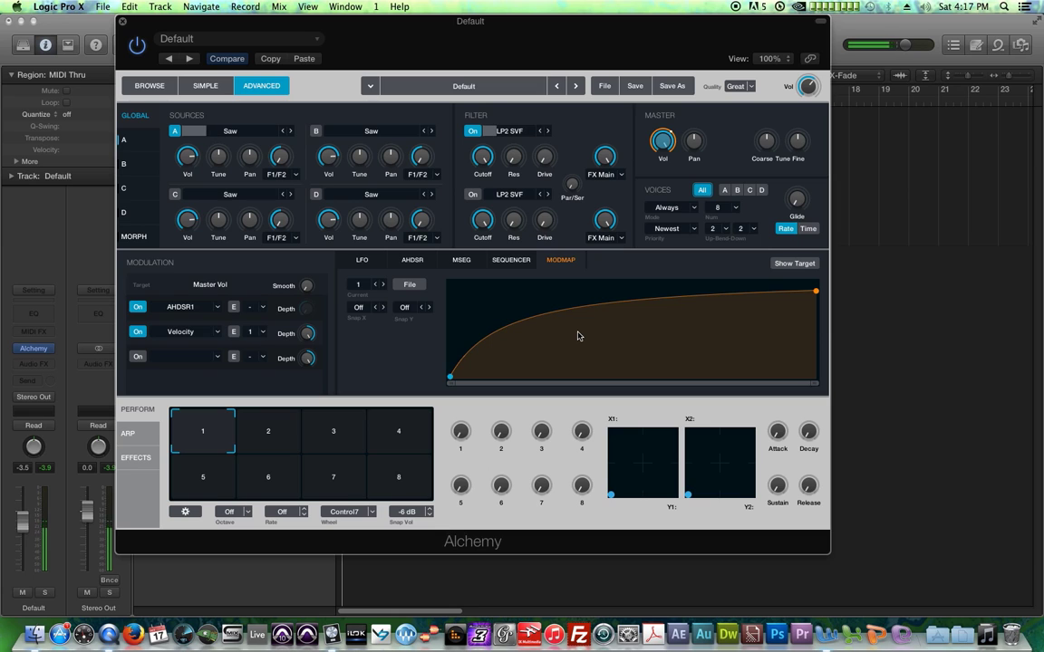
{"action": "left_click_drag", "start_coordinate": [580, 312], "coordinate": [652, 374]}
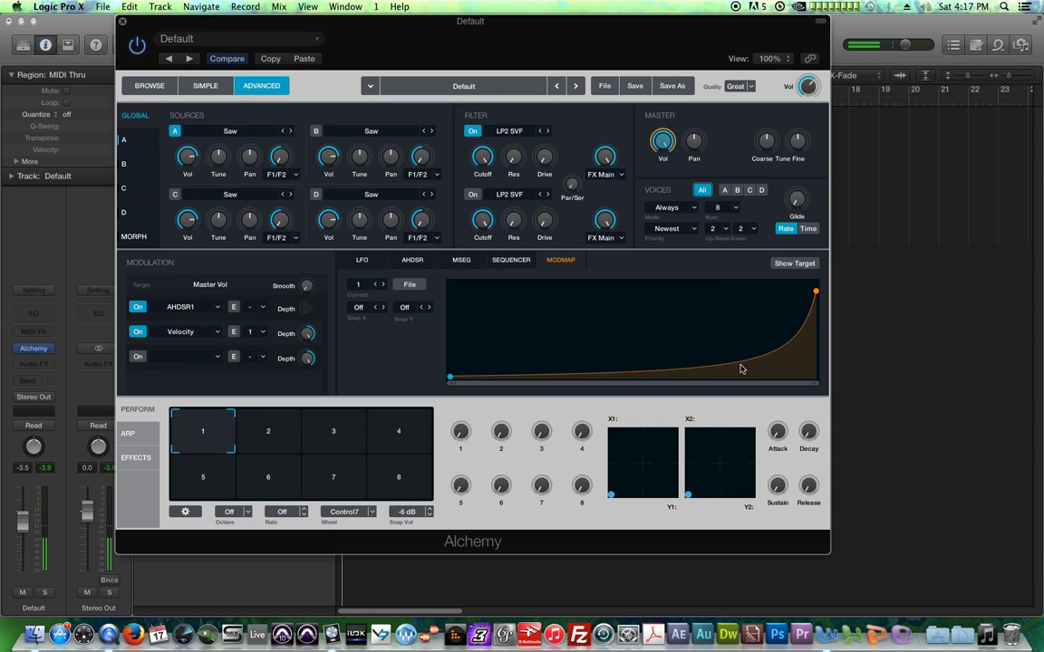
{"action": "left_click_drag", "start_coordinate": [670, 333], "coordinate": [728, 360]}
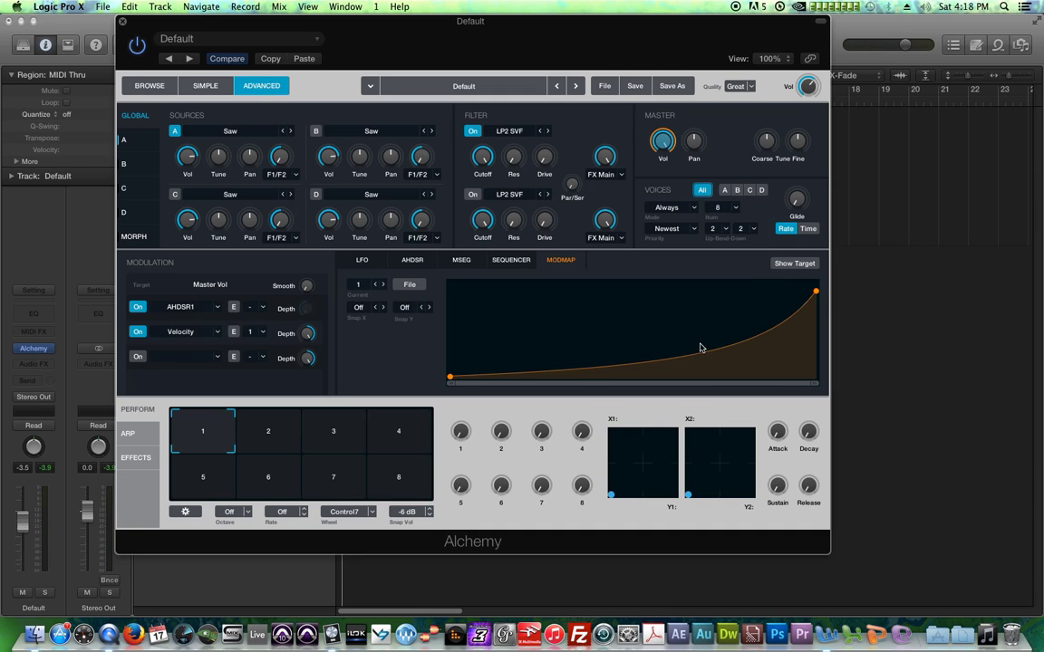
{"action": "left_click_drag", "start_coordinate": [698, 350], "coordinate": [572, 276]}
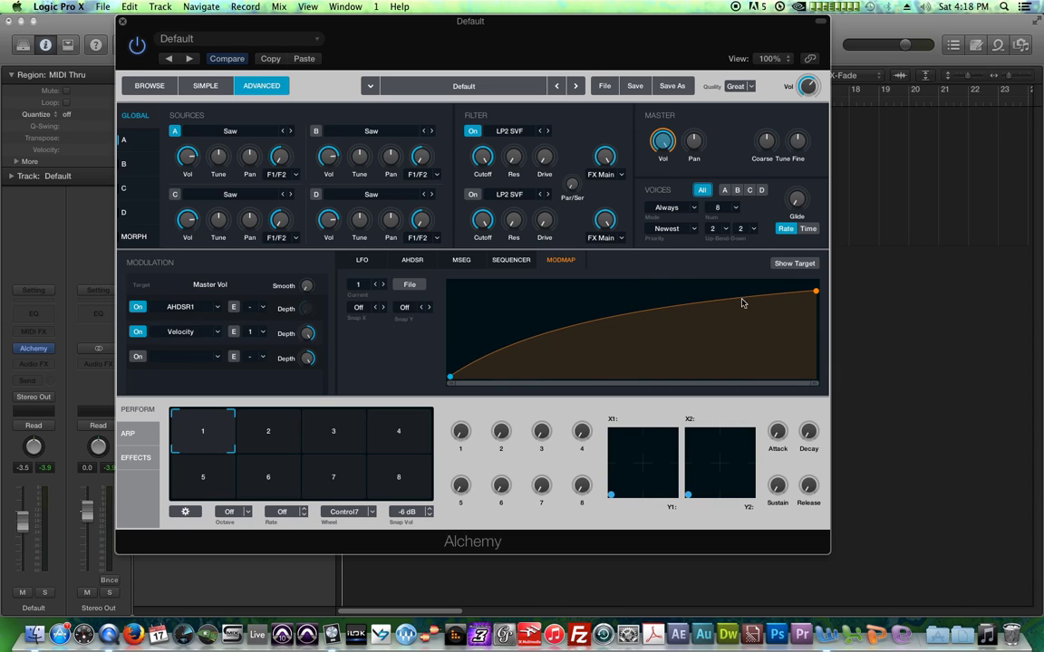
{"action": "double_click", "coordinate": [551, 337]}
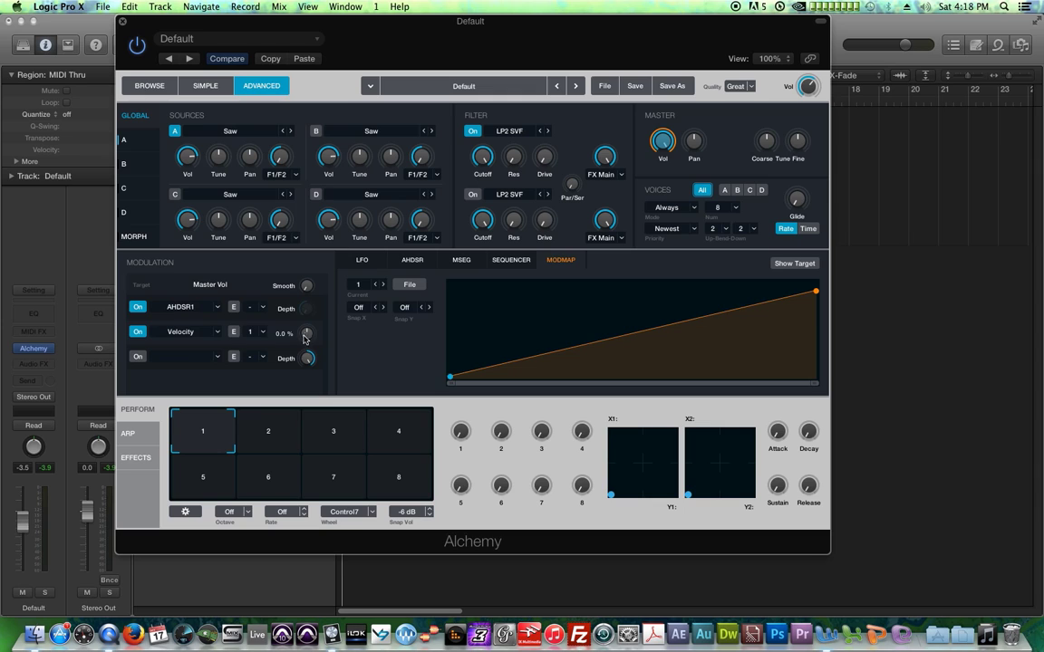
{"action": "left_click", "coordinate": [263, 337]}
{"action": "left_click", "coordinate": [265, 346]}
Step: Target Filter 1 Cutoff and assign LFO1 as its modulator in an enabled slot
{"action": "left_click", "coordinate": [482, 156]}
{"action": "mouse_move", "coordinate": [485, 163]}
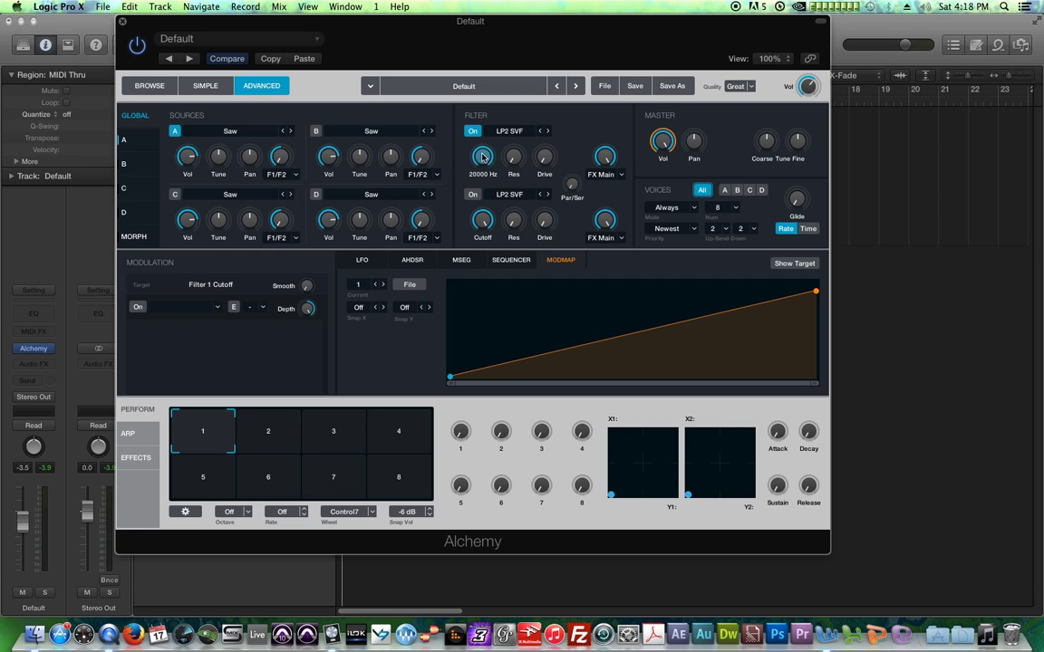
{"action": "left_click", "coordinate": [138, 308]}
{"action": "left_click", "coordinate": [217, 307]}
{"action": "mouse_move", "coordinate": [172, 323]}
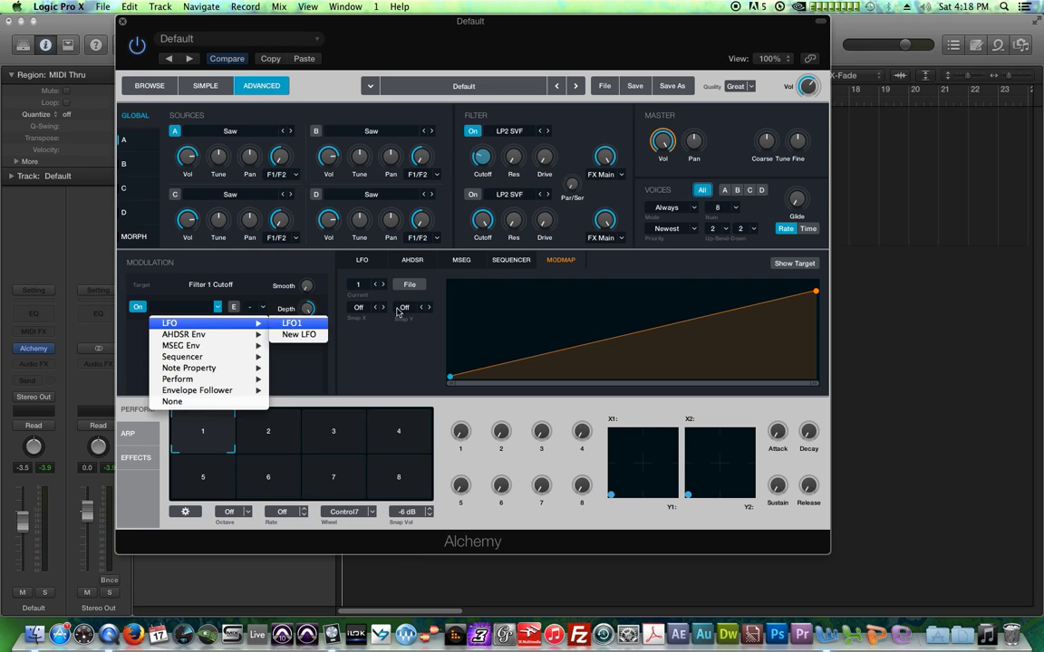
{"action": "left_click", "coordinate": [292, 324]}
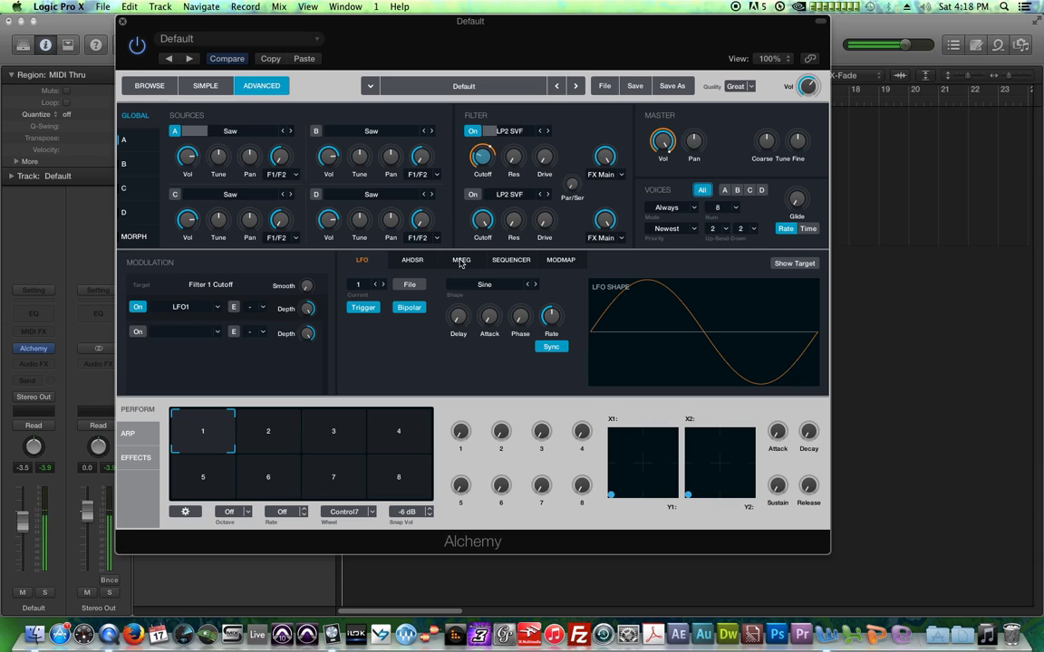
Step: Apply mod map 1 to LFO1 and bend it into a slow-then-steep exponential curve
{"action": "left_click", "coordinate": [561, 260]}
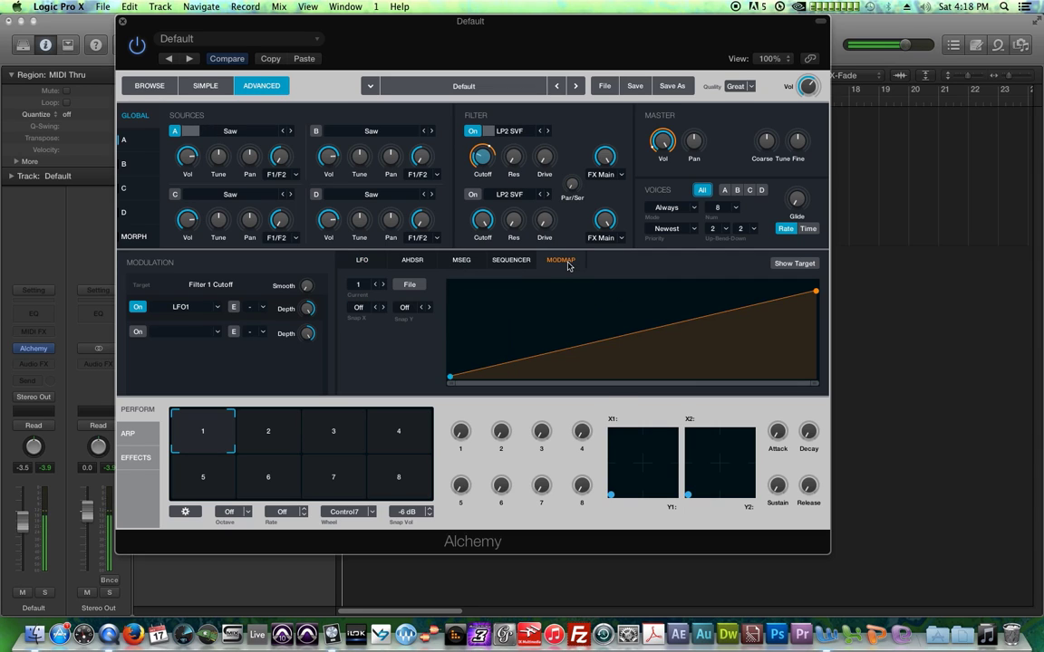
{"action": "left_click", "coordinate": [252, 309]}
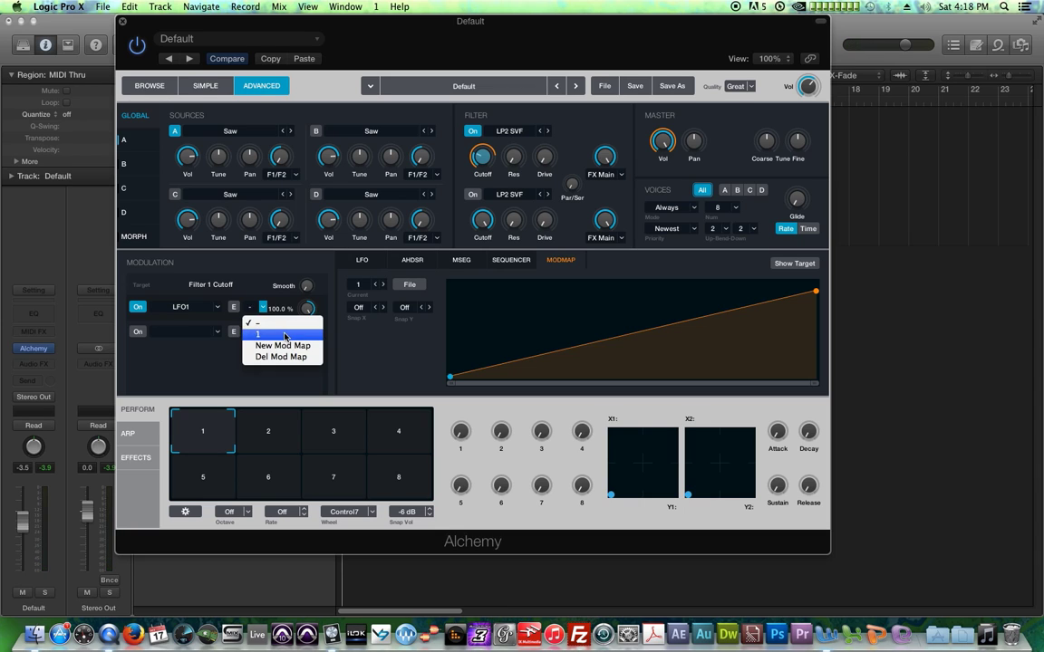
{"action": "left_click", "coordinate": [285, 336]}
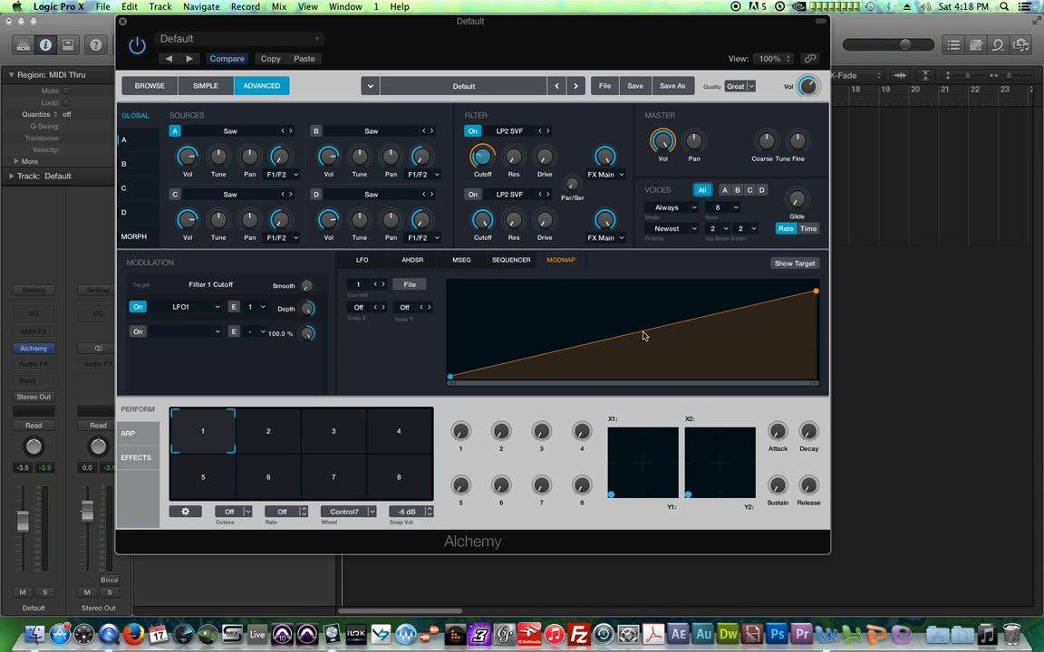
{"action": "left_click_drag", "start_coordinate": [641, 335], "coordinate": [613, 303]}
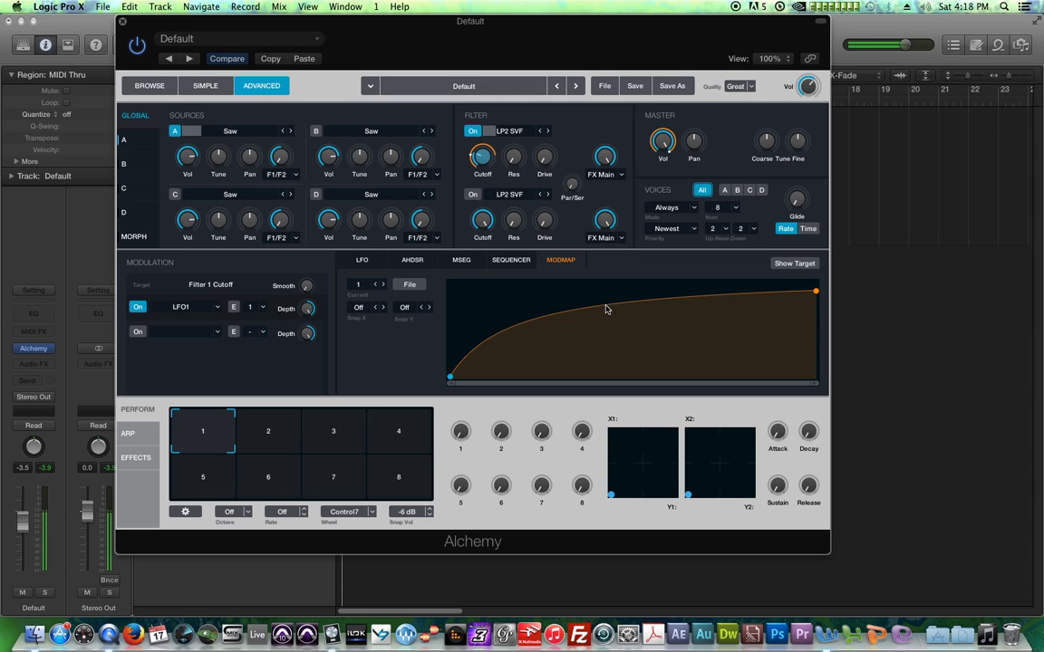
{"action": "left_click_drag", "start_coordinate": [605, 303], "coordinate": [541, 294]}
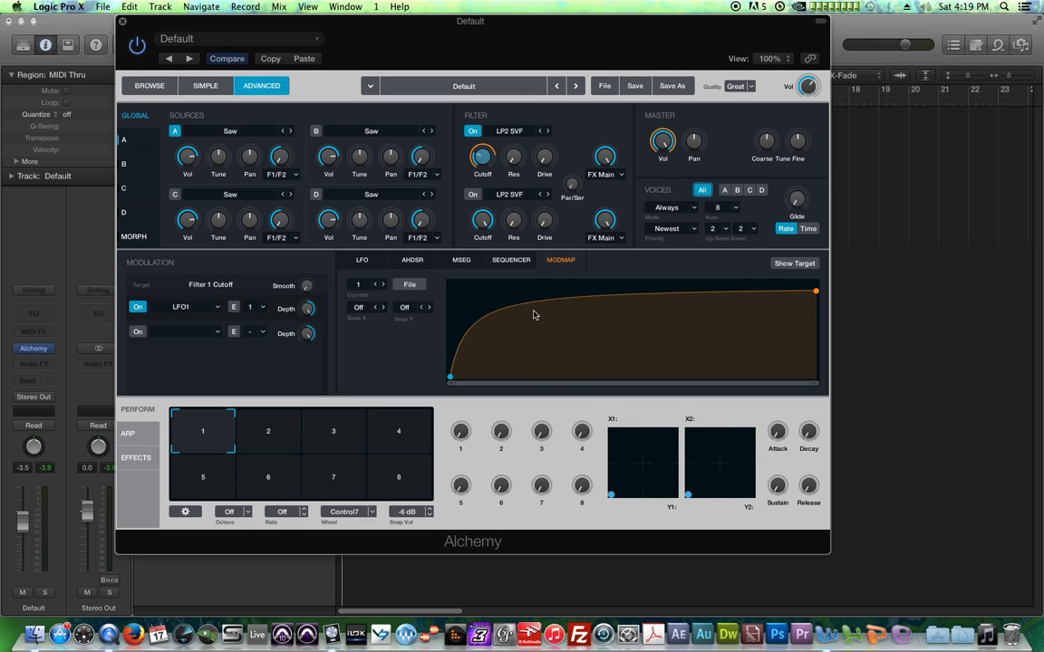
{"action": "left_click_drag", "start_coordinate": [534, 317], "coordinate": [666, 368]}
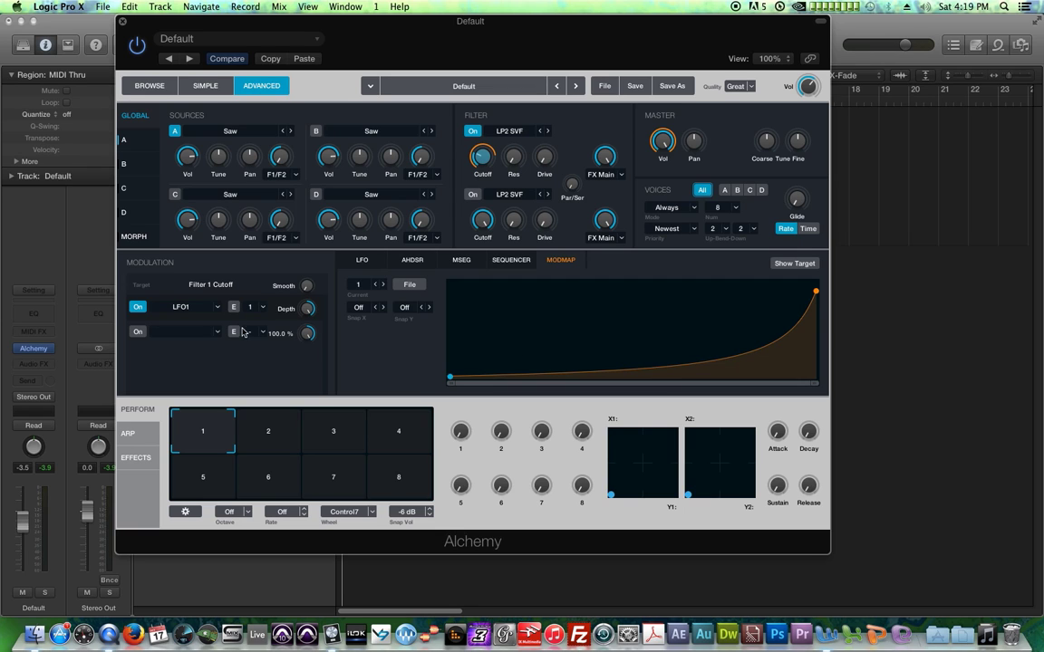
Step: Switch the cutoff modulator to Sequencer1 and reset the Mod Map curve to straight
{"action": "left_click", "coordinate": [183, 308]}
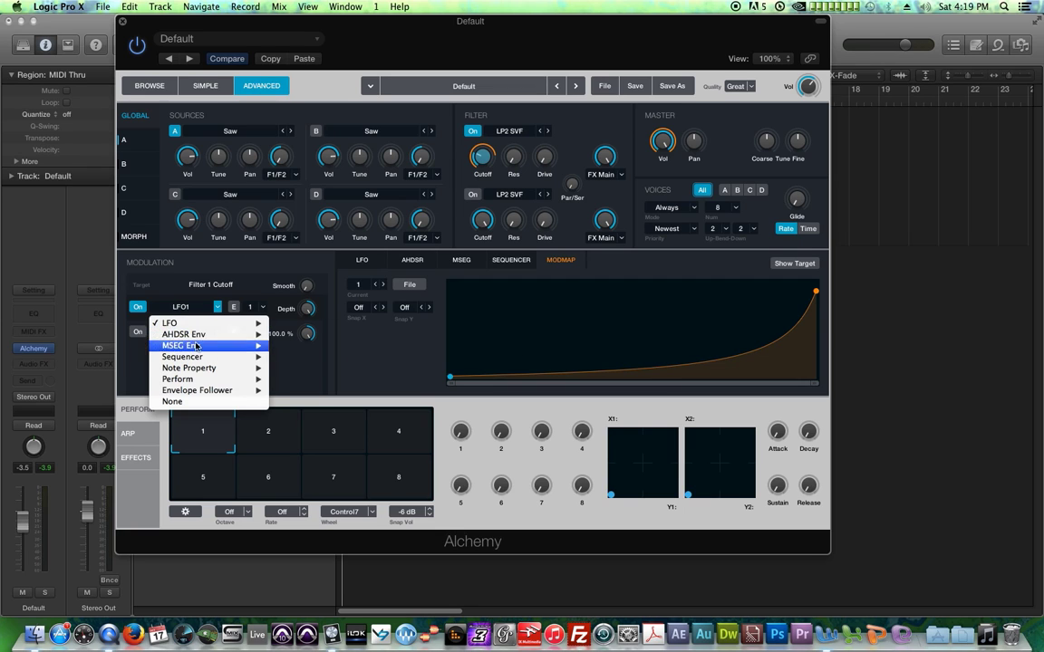
{"action": "mouse_move", "coordinate": [217, 357]}
{"action": "left_click", "coordinate": [288, 359]}
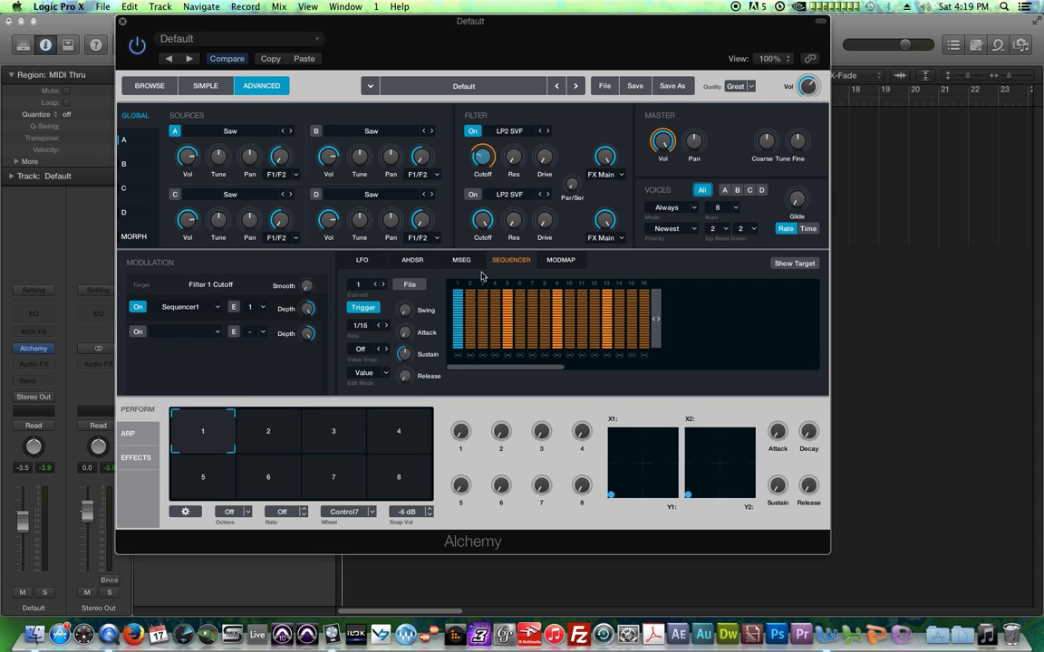
{"action": "left_click", "coordinate": [560, 260]}
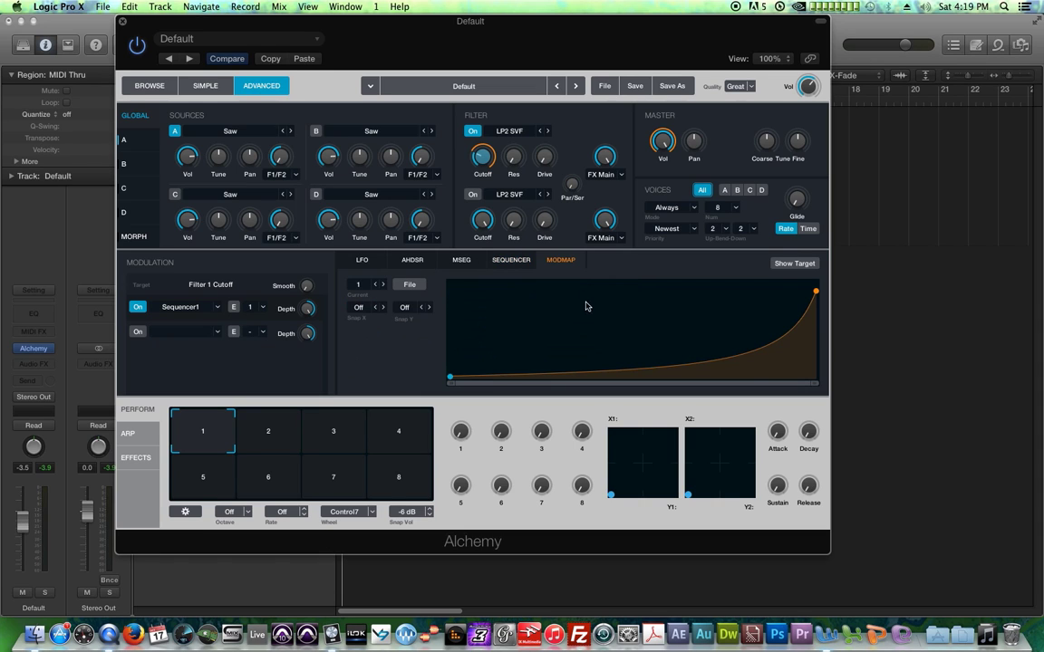
{"action": "double_click", "coordinate": [673, 368]}
Step: Lower sequencer steps 2–5, raise step 15 to medium, and turn the cutoff up to 126 Hz
{"action": "left_click", "coordinate": [511, 260]}
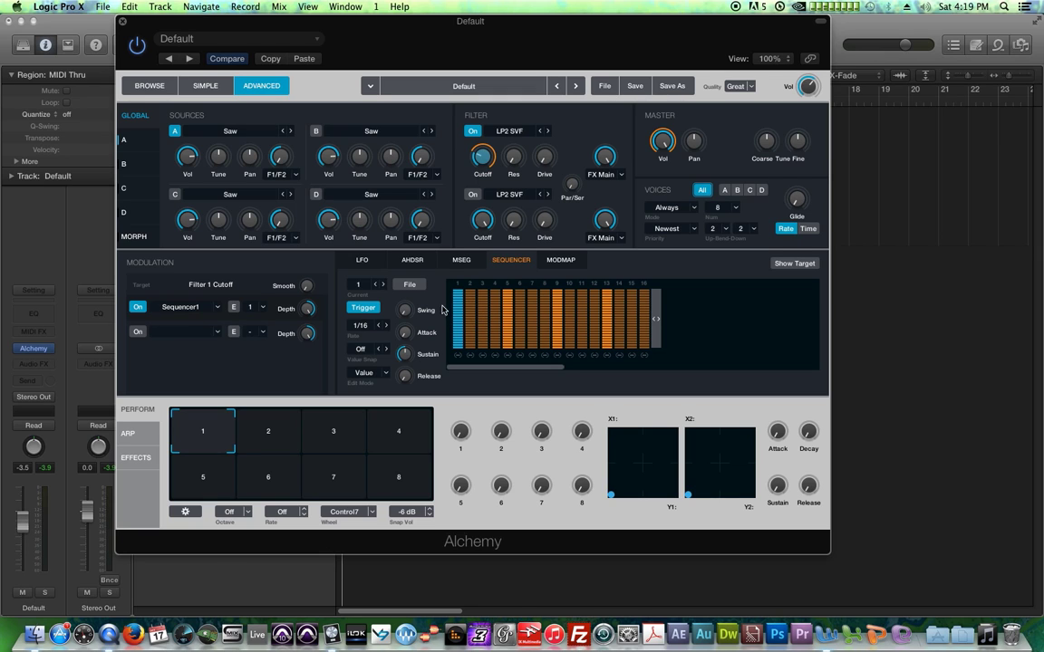
{"action": "mouse_move", "coordinate": [477, 310]}
{"action": "left_mouse_down"}
{"action": "mouse_move", "coordinate": [519, 324]}
{"action": "mouse_move", "coordinate": [566, 303]}
{"action": "mouse_move", "coordinate": [609, 334]}
{"action": "mouse_move", "coordinate": [655, 337]}
{"action": "mouse_move", "coordinate": [601, 329]}
{"action": "mouse_move", "coordinate": [581, 314]}
{"action": "mouse_move", "coordinate": [577, 345]}
{"action": "mouse_move", "coordinate": [549, 313]}
{"action": "mouse_move", "coordinate": [548, 344]}
{"action": "mouse_move", "coordinate": [494, 338]}
{"action": "left_mouse_up"}
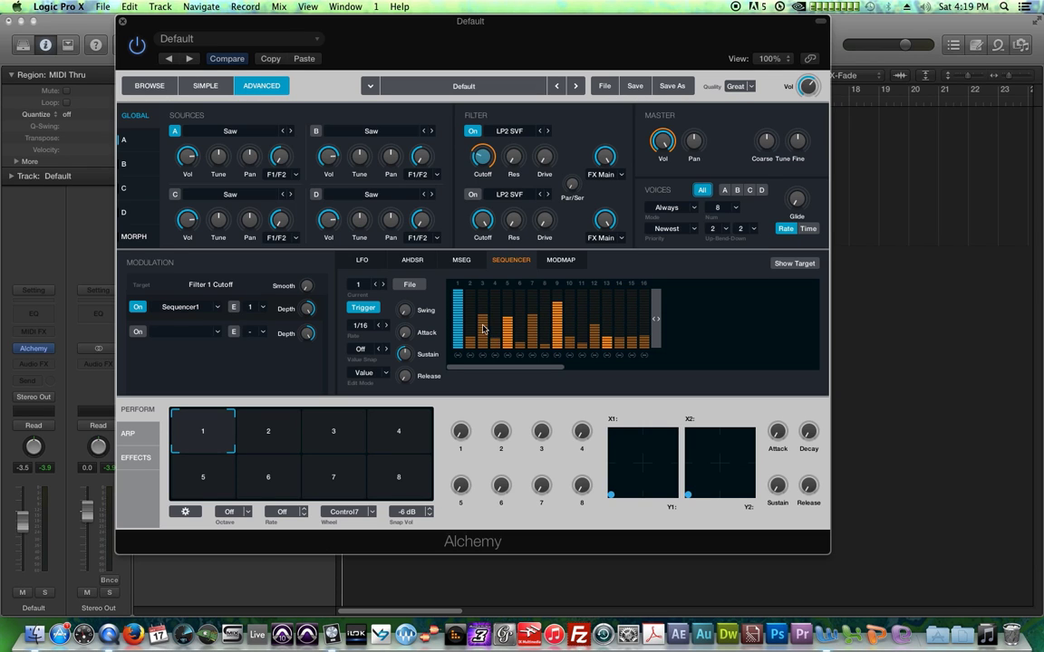
{"action": "left_click", "coordinate": [627, 308]}
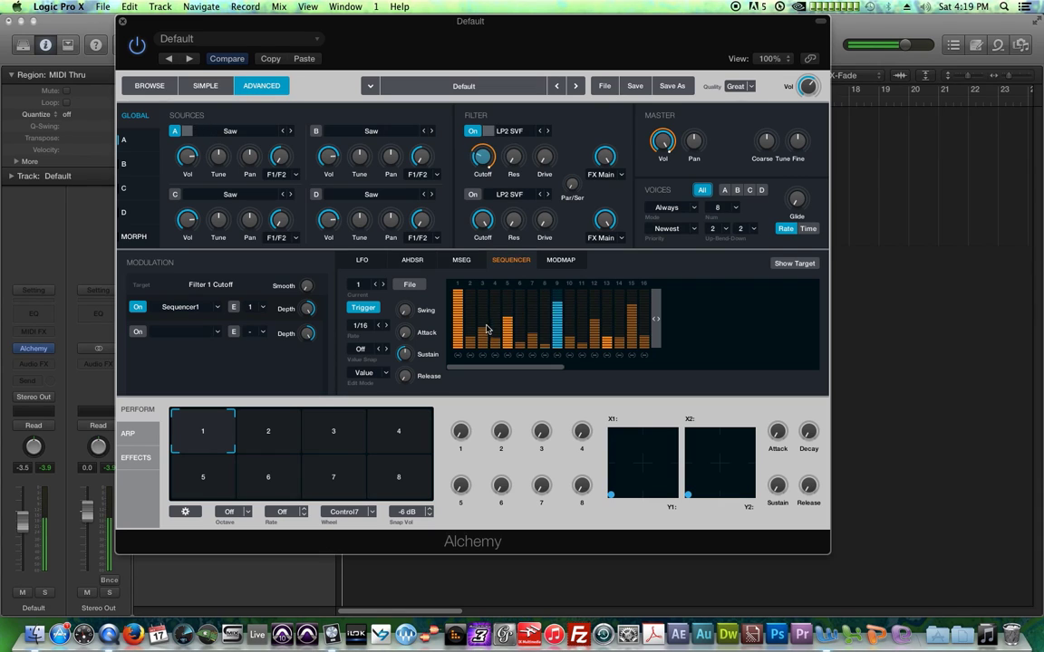
{"action": "mouse_move", "coordinate": [483, 161]}
{"action": "left_click_drag", "start_coordinate": [483, 162], "coordinate": [480, 154]}
Step: Bow the sequencer's Mod Map curve upward, then bend it much steeper
{"action": "mouse_move", "coordinate": [243, 311]}
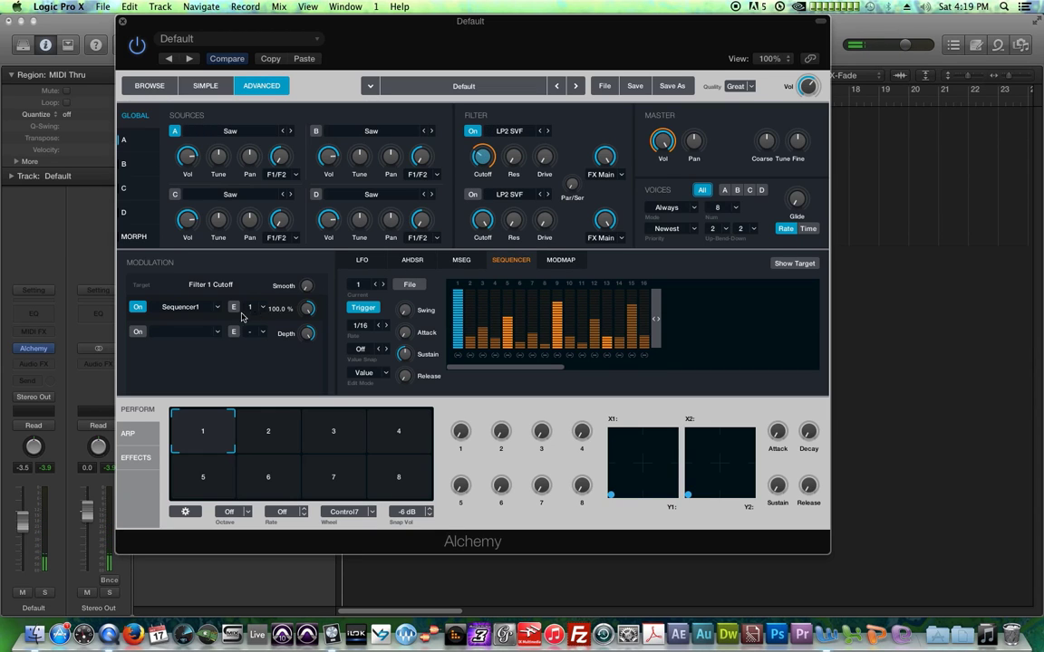
{"action": "left_click", "coordinate": [558, 261]}
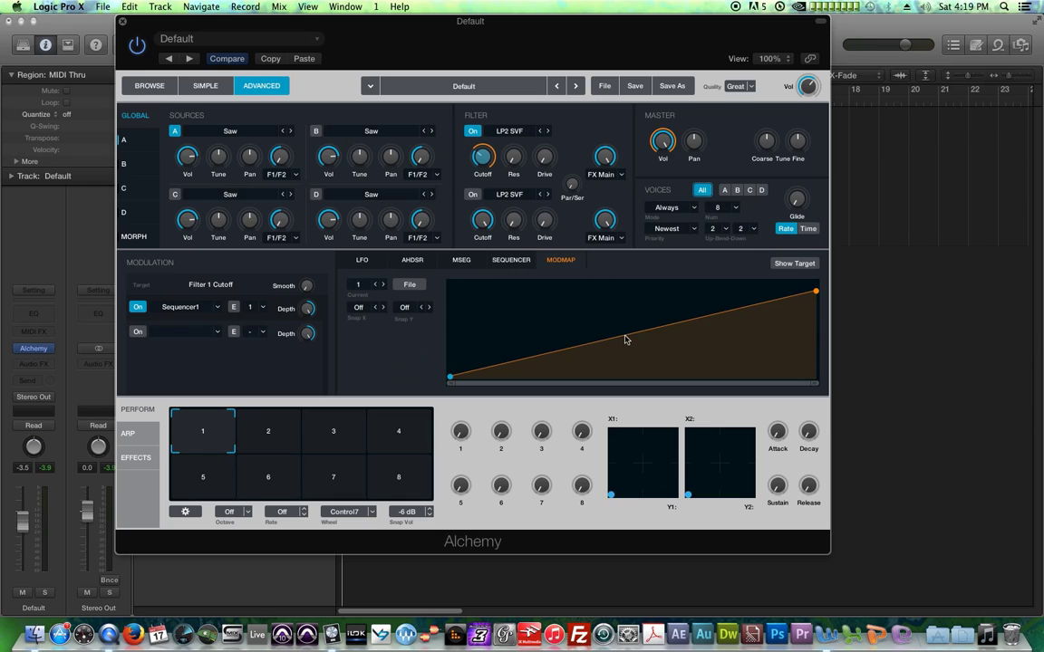
{"action": "left_click_drag", "start_coordinate": [626, 340], "coordinate": [517, 289]}
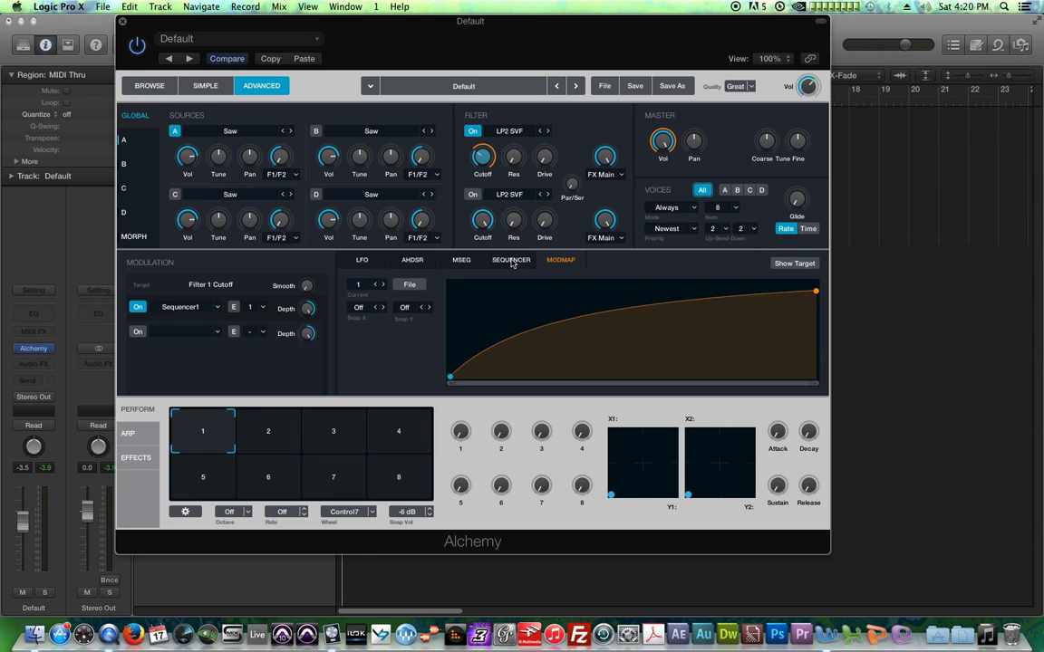
{"action": "left_click", "coordinate": [511, 261]}
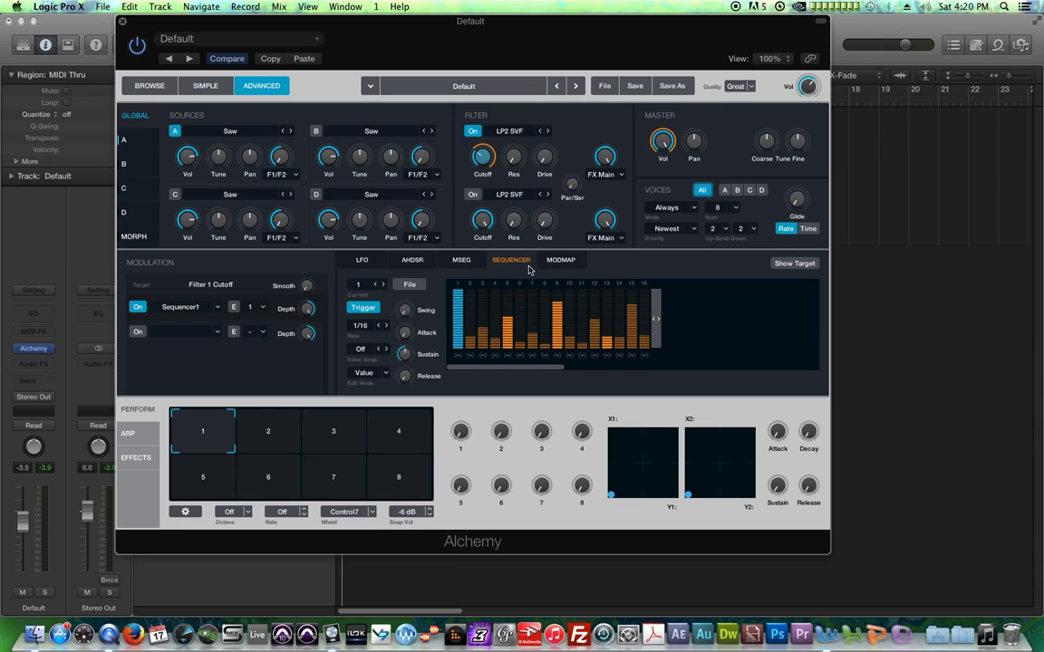
{"action": "left_click", "coordinate": [561, 261]}
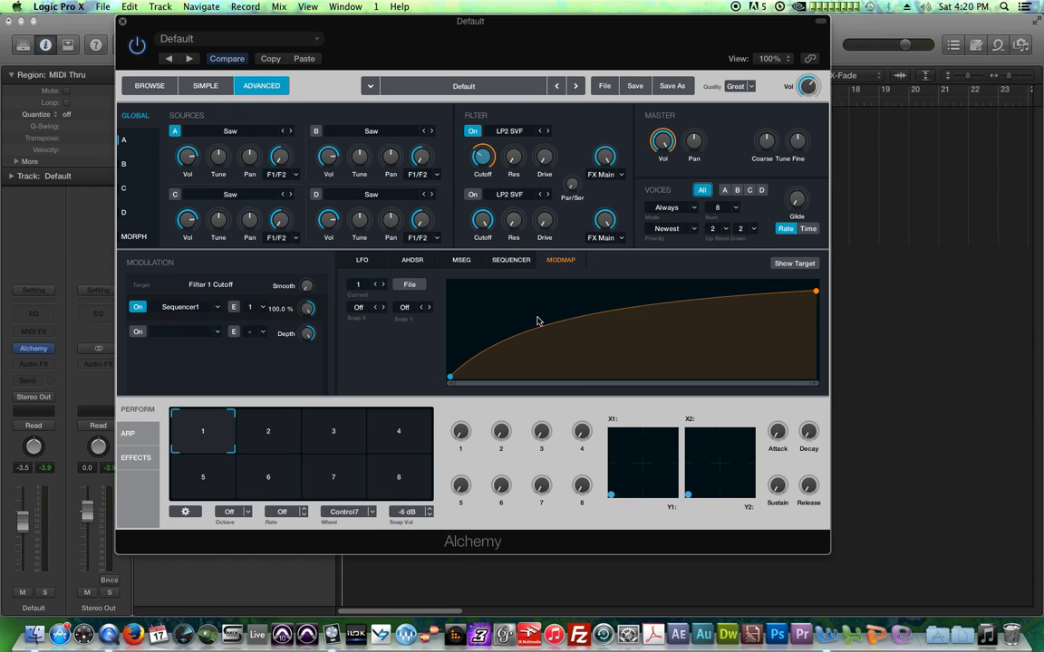
{"action": "mouse_move", "coordinate": [547, 323]}
{"action": "left_mouse_down"}
{"action": "mouse_move", "coordinate": [543, 311]}
{"action": "mouse_move", "coordinate": [559, 335]}
{"action": "mouse_move", "coordinate": [555, 324]}
{"action": "left_mouse_up"}
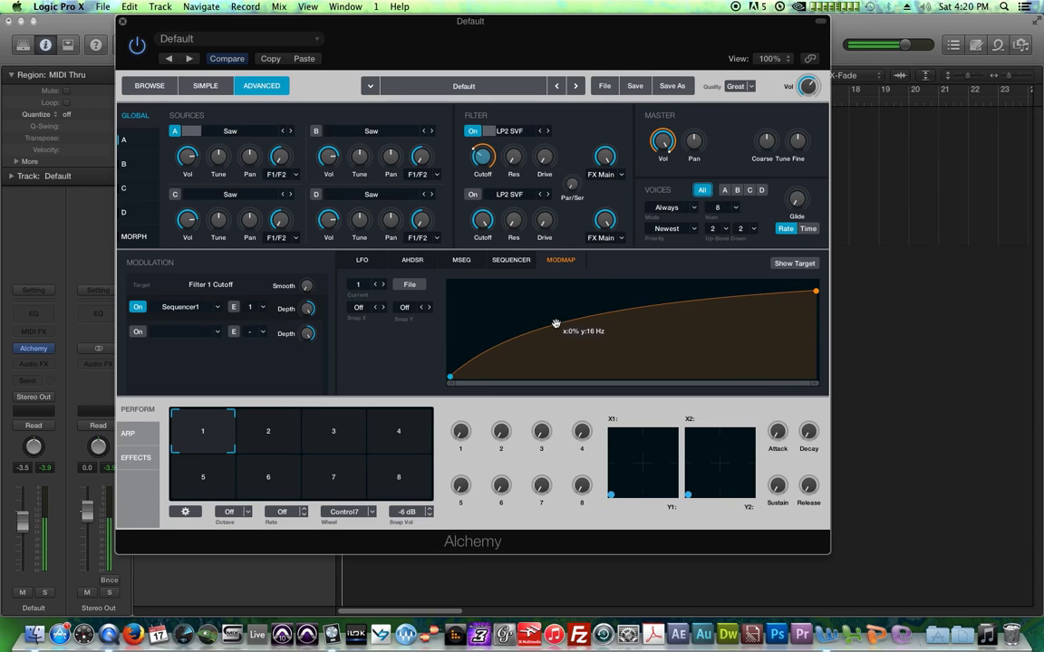
Step: Flatten and fine-tune the Mod Map bend into a rising exponential curve
{"action": "left_click", "coordinate": [453, 262]}
{"action": "left_click", "coordinate": [511, 260]}
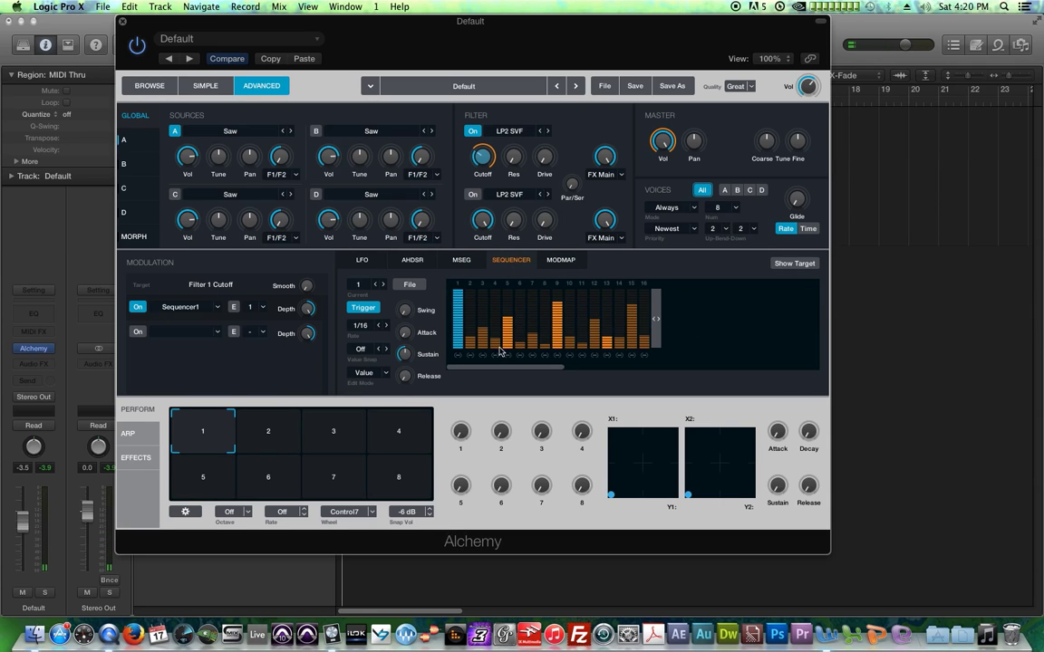
{"action": "left_click", "coordinate": [563, 261]}
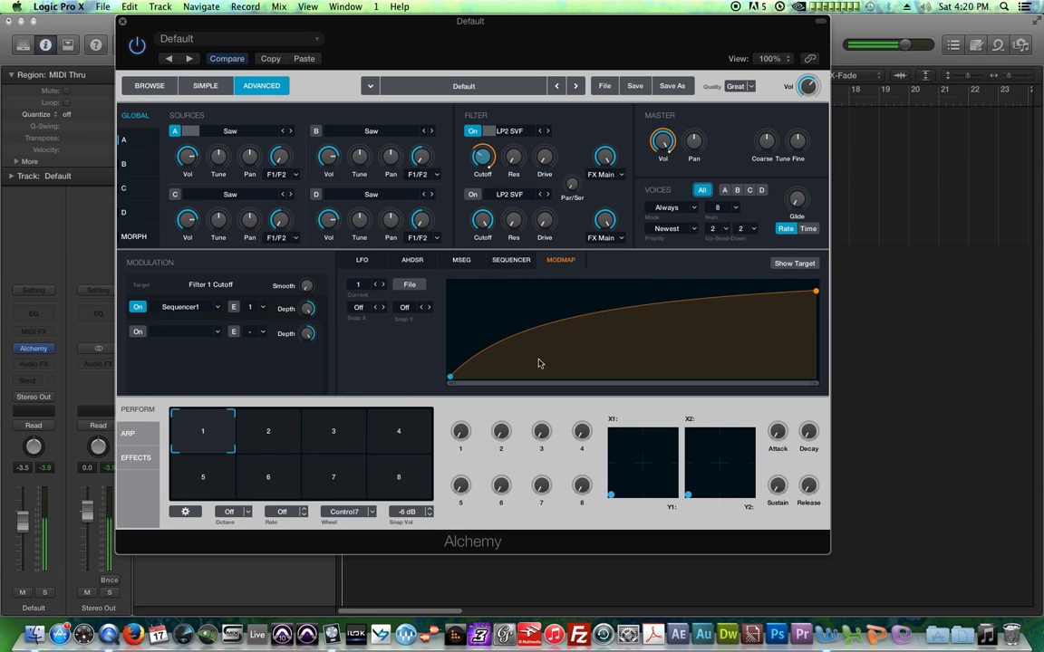
{"action": "left_click_drag", "start_coordinate": [543, 319], "coordinate": [598, 377]}
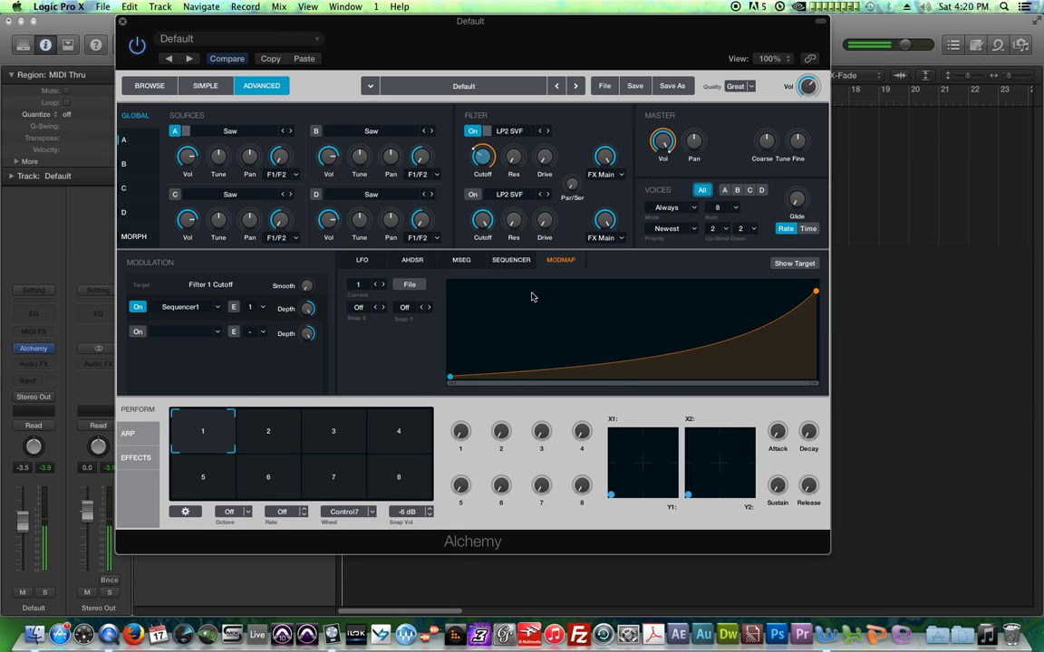
{"action": "mouse_move", "coordinate": [606, 362]}
{"action": "left_mouse_down"}
{"action": "mouse_move", "coordinate": [550, 343]}
{"action": "mouse_move", "coordinate": [624, 355]}
{"action": "left_mouse_up"}
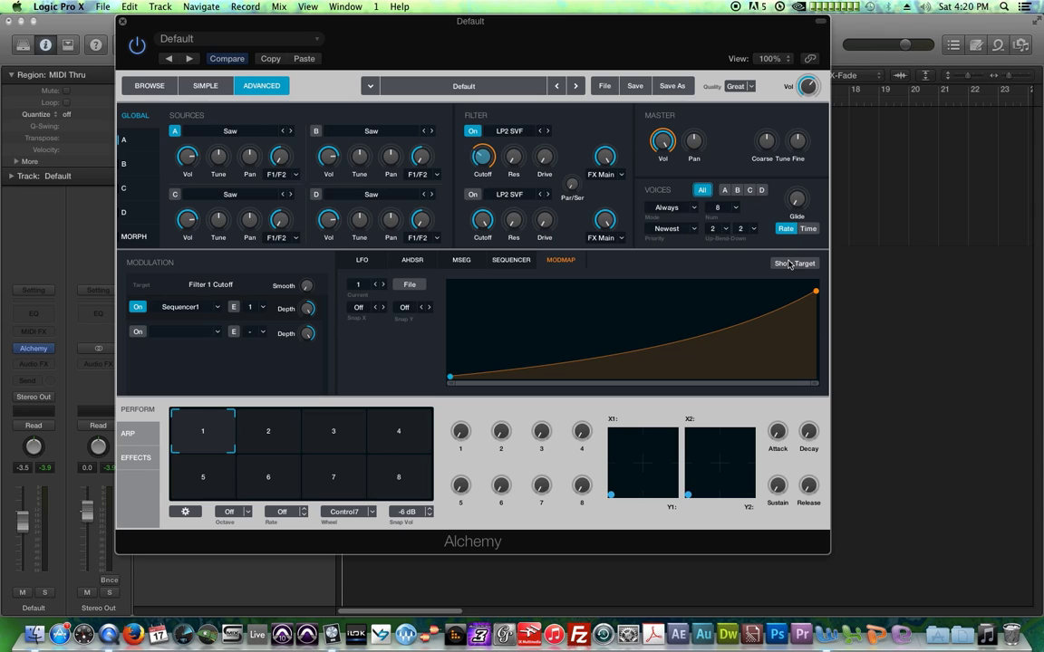
Step: Load the 1 Note Chord preset
{"action": "left_click", "coordinate": [457, 86]}
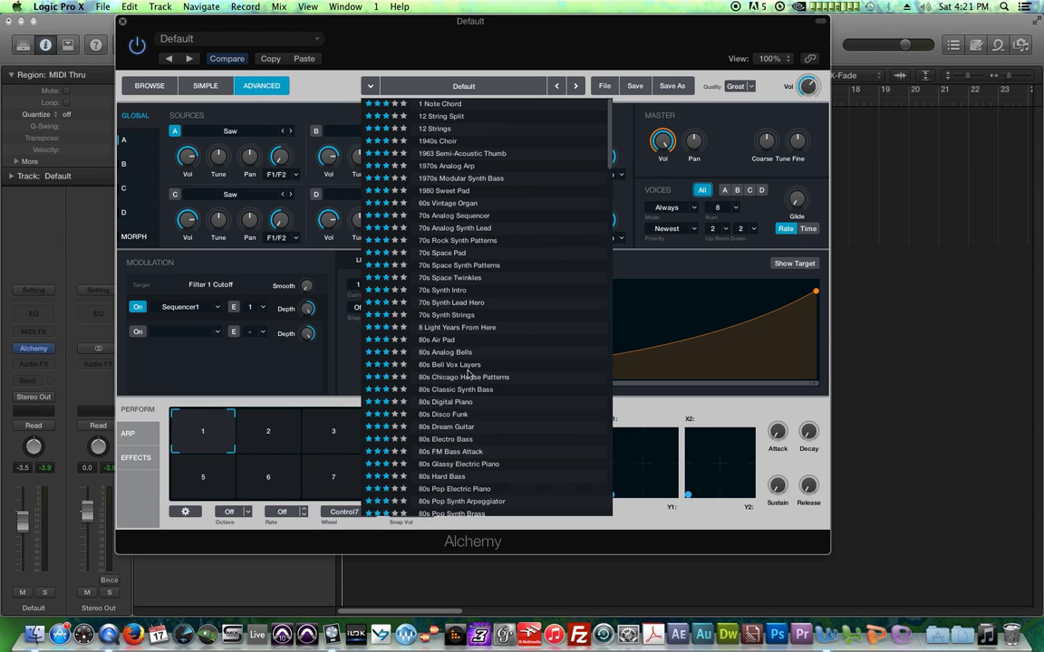
{"action": "left_click", "coordinate": [412, 104]}
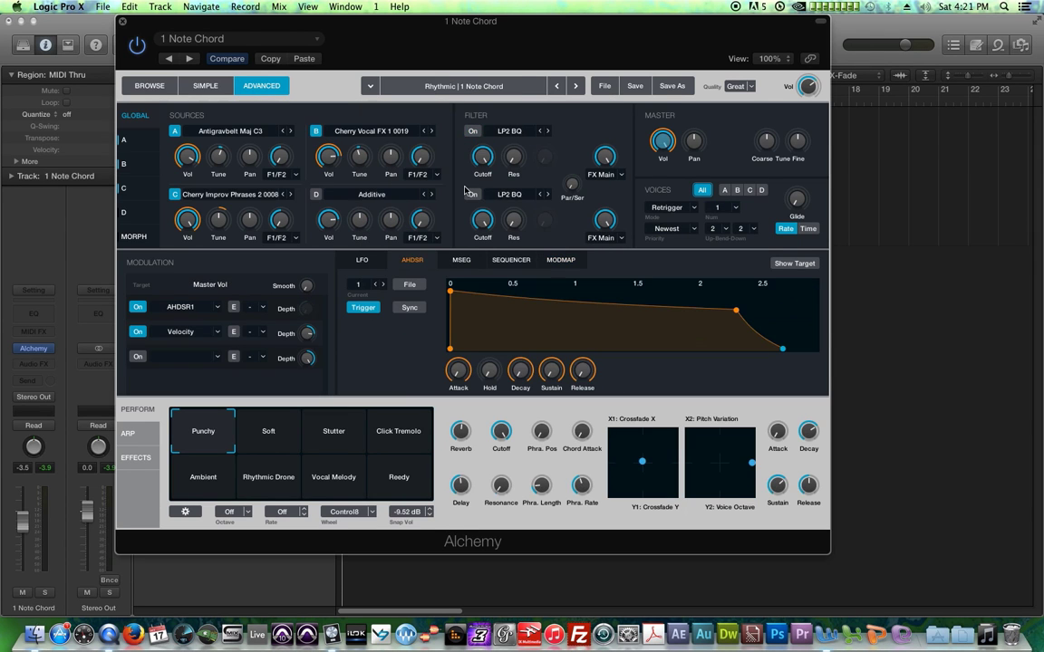
{"action": "mouse_move", "coordinate": [333, 338]}
{"action": "mouse_move", "coordinate": [322, 358]}
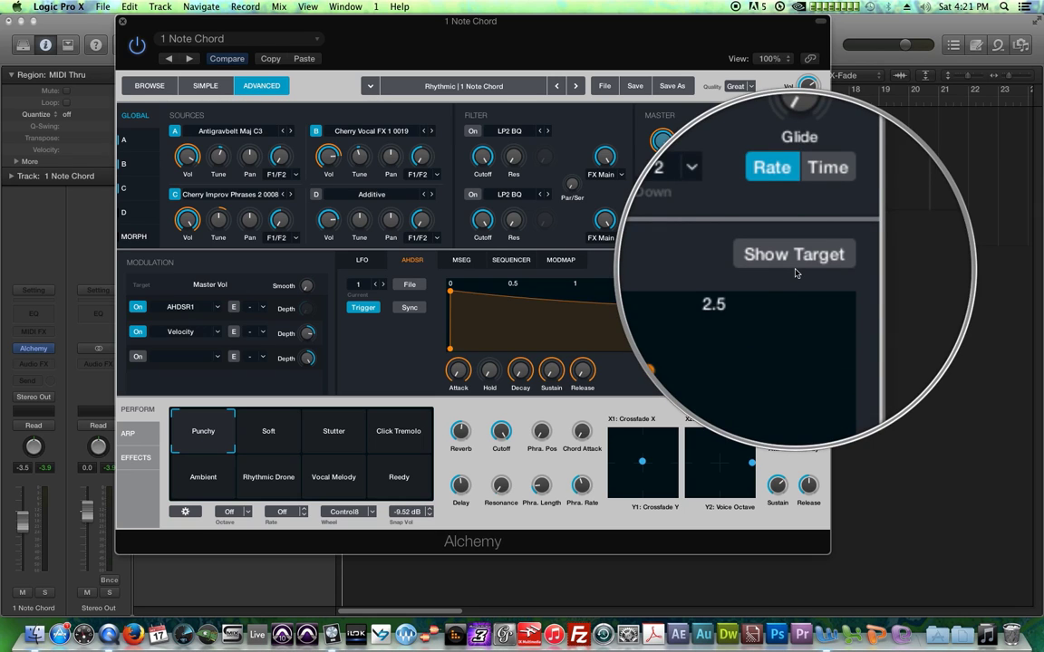
Step: Use Show Target to jump to LFO 3's Filt 1 Cutoff C modulation and speed up its rate
{"action": "left_click", "coordinate": [795, 271]}
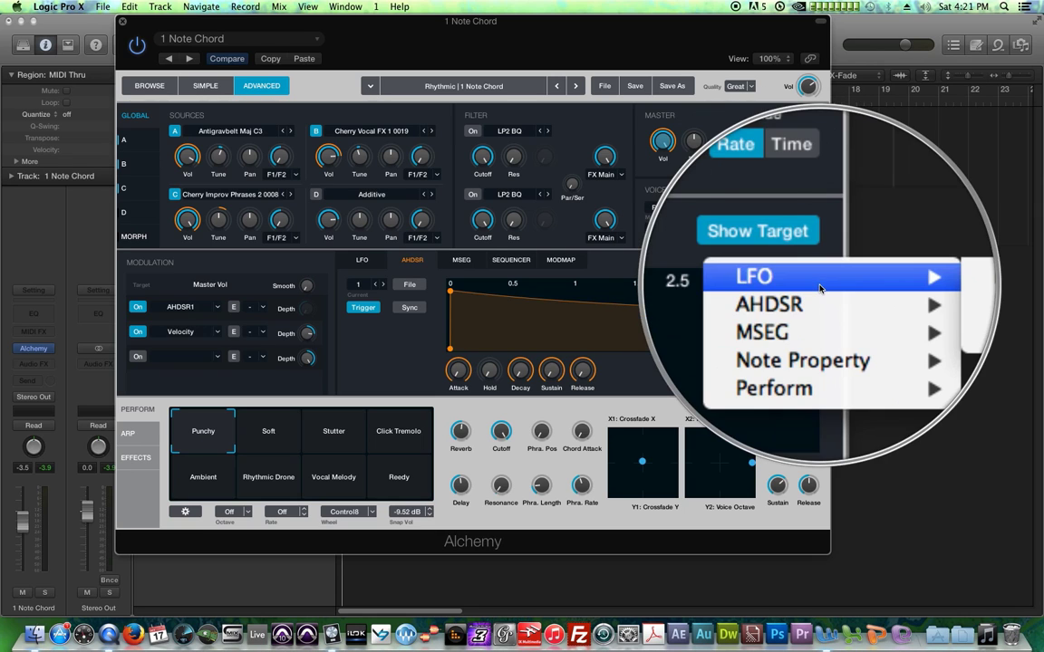
{"action": "mouse_move", "coordinate": [824, 314]}
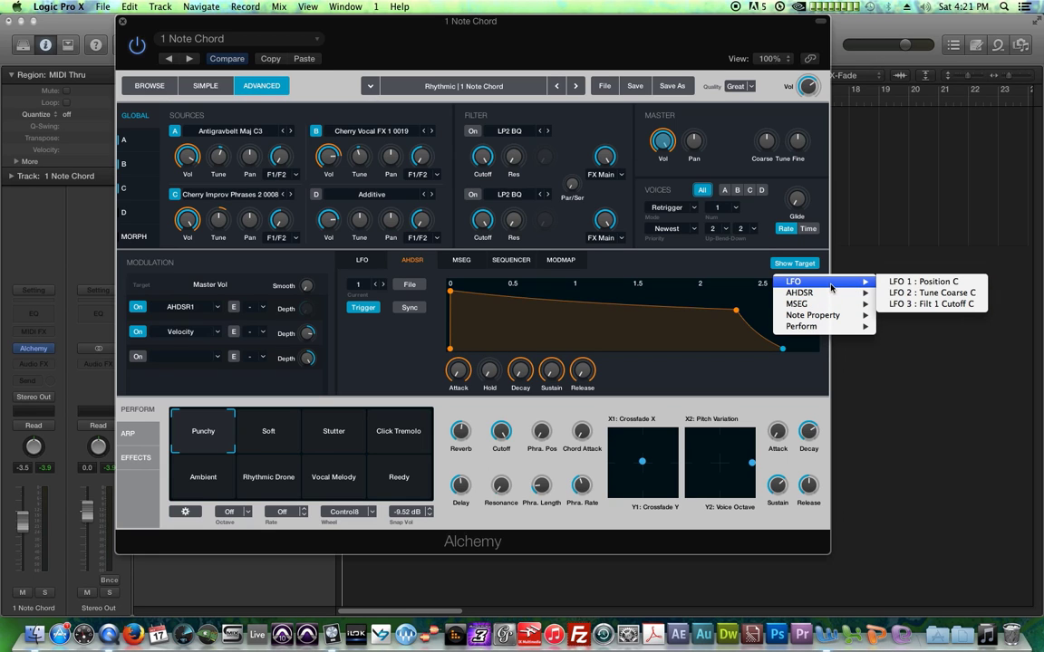
{"action": "left_click", "coordinate": [963, 305]}
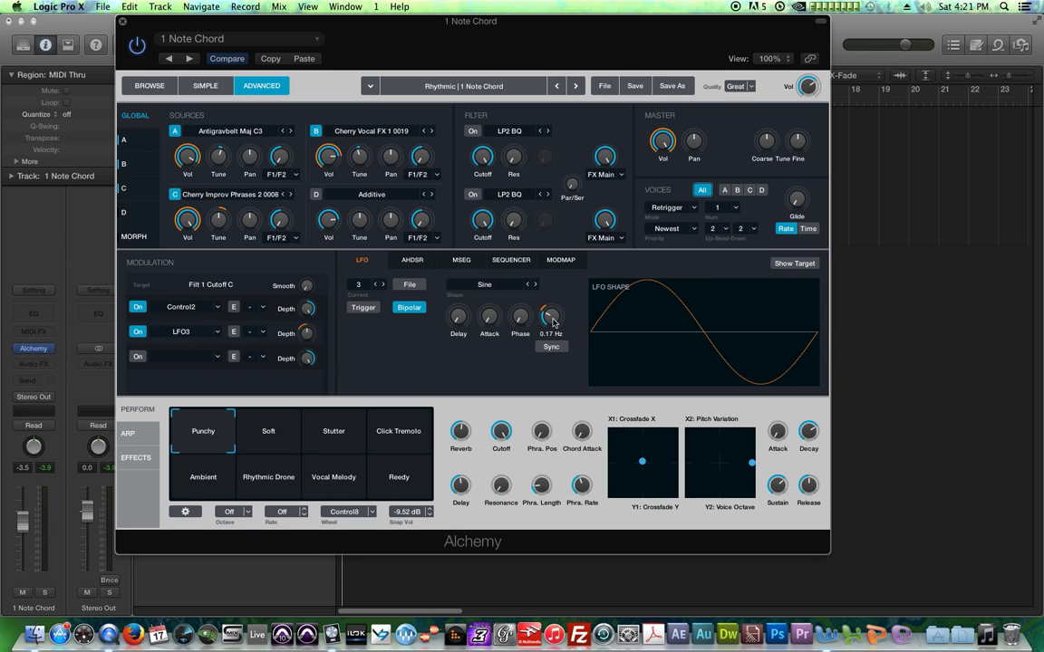
{"action": "left_click_drag", "start_coordinate": [551, 316], "coordinate": [552, 295]}
{"action": "mouse_move", "coordinate": [458, 314]}
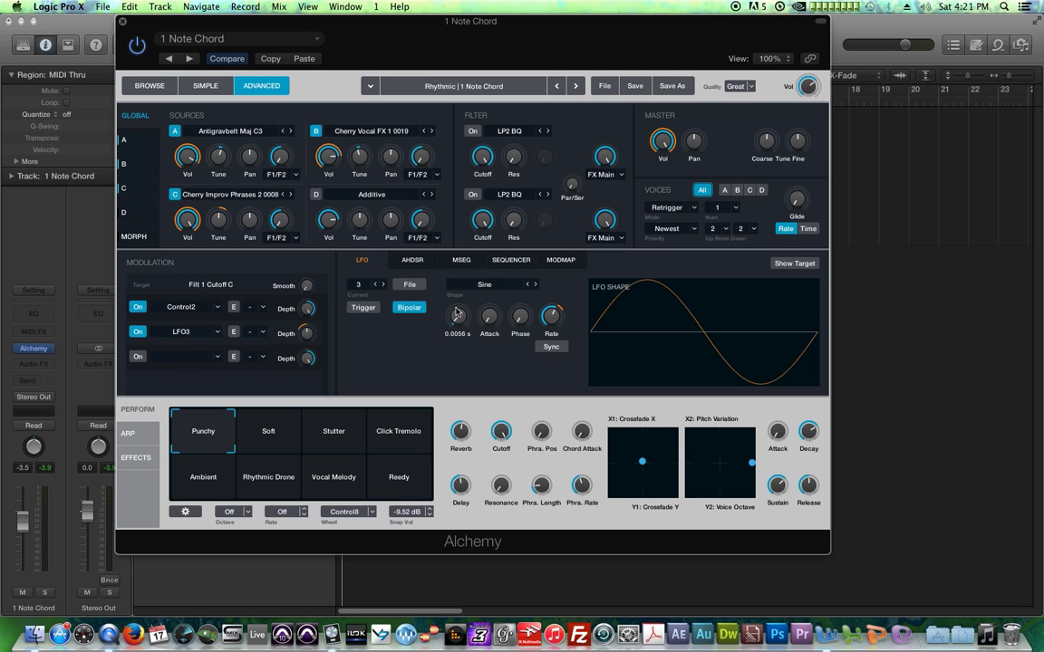
{"action": "left_click", "coordinate": [786, 264]}
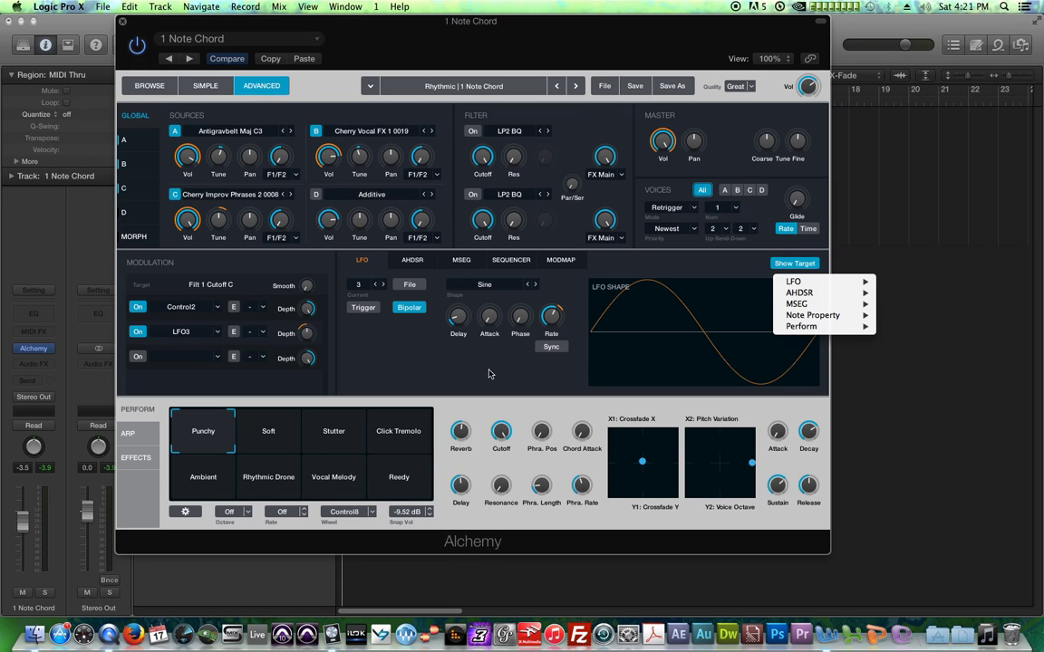
{"action": "left_click", "coordinate": [79, 347]}
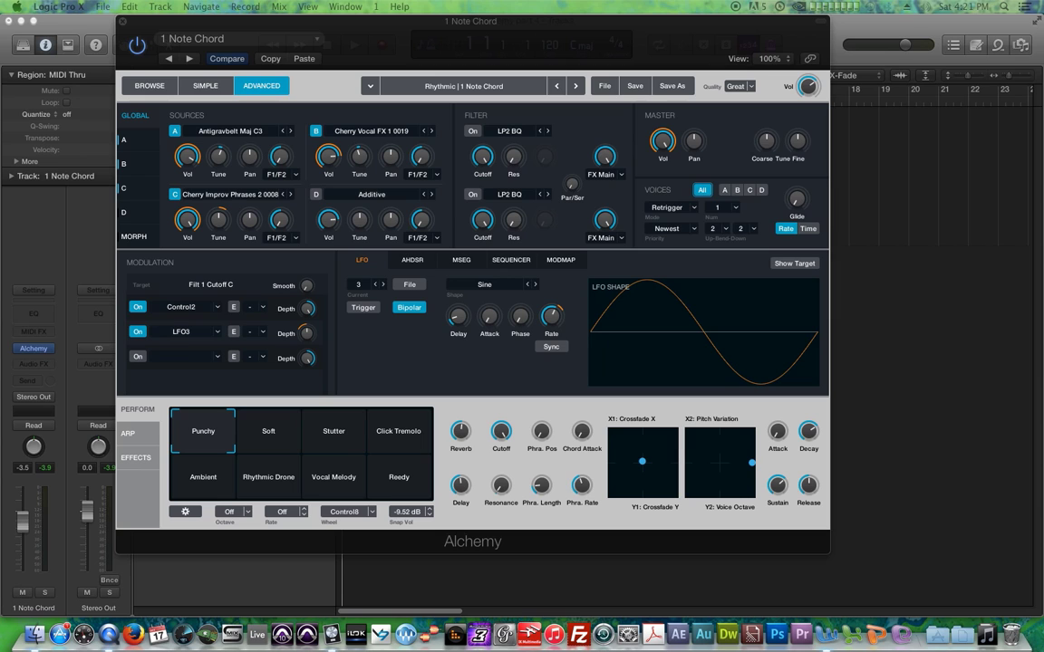
Step: Show the Morph page's XFade XY pad for sources A–D, glance at the arpeggiator, then return to the Perform pads
{"action": "left_click", "coordinate": [133, 238]}
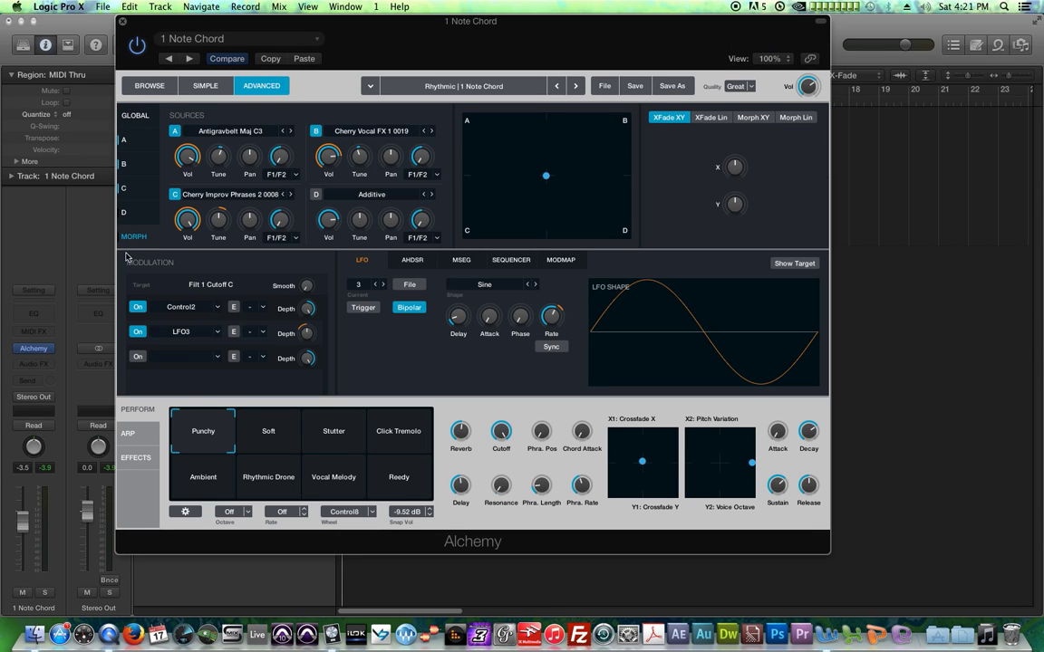
{"action": "left_click", "coordinate": [134, 435]}
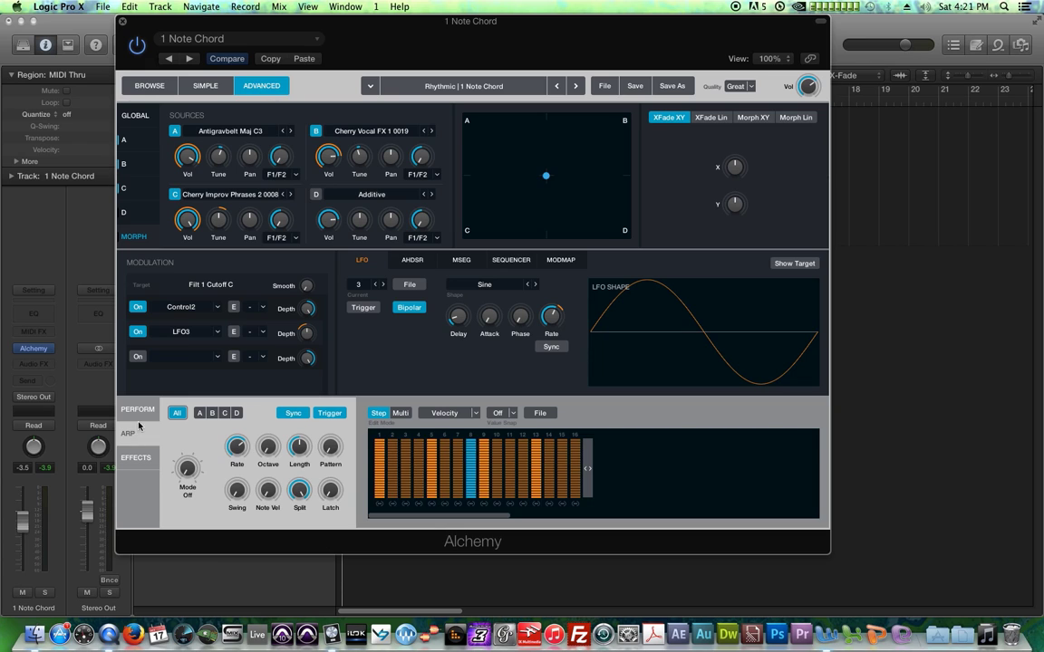
{"action": "left_click", "coordinate": [131, 458]}
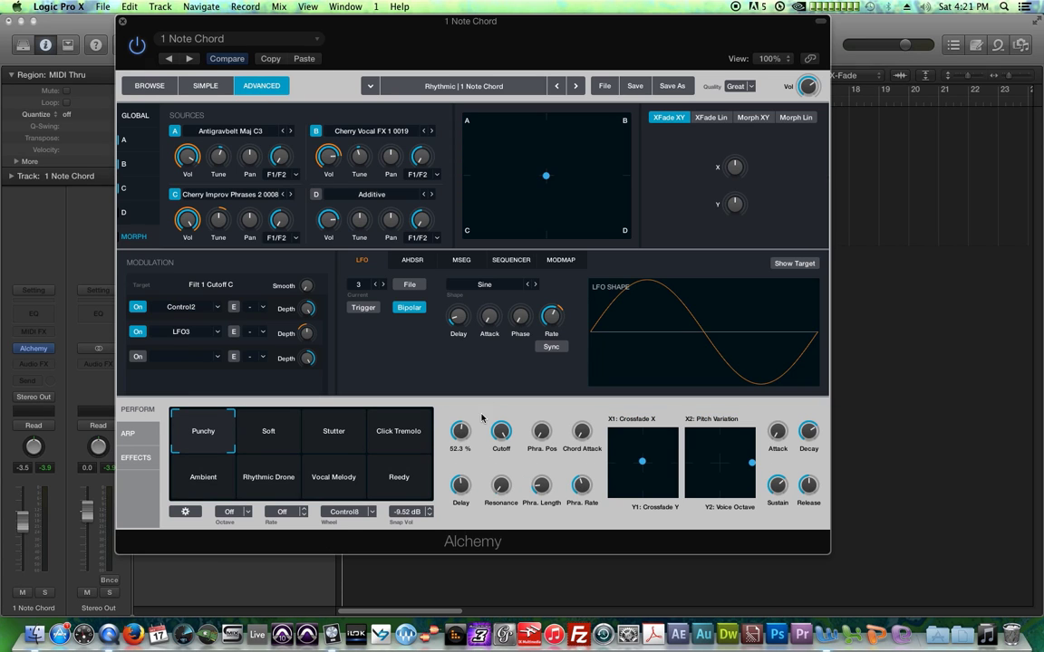